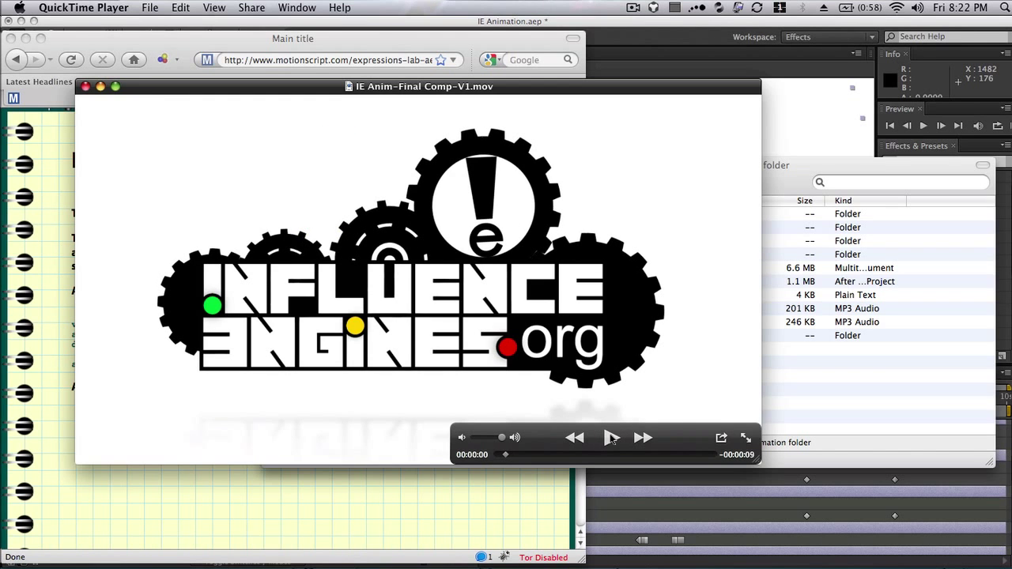
# Step: Quit the video preview, switch to After Effects, and review the gear rotation expressions in the finished IE Animation timeline
pyautogui.press('super+q')
pyautogui.click(726, 41)
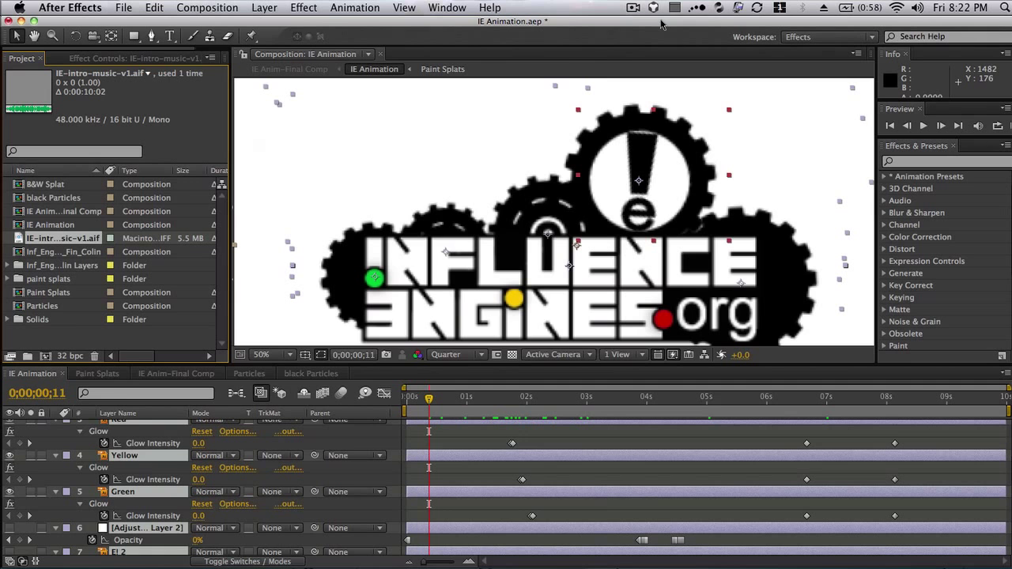
pyautogui.moveTo(405, 362); pyautogui.dragTo(393, 53)
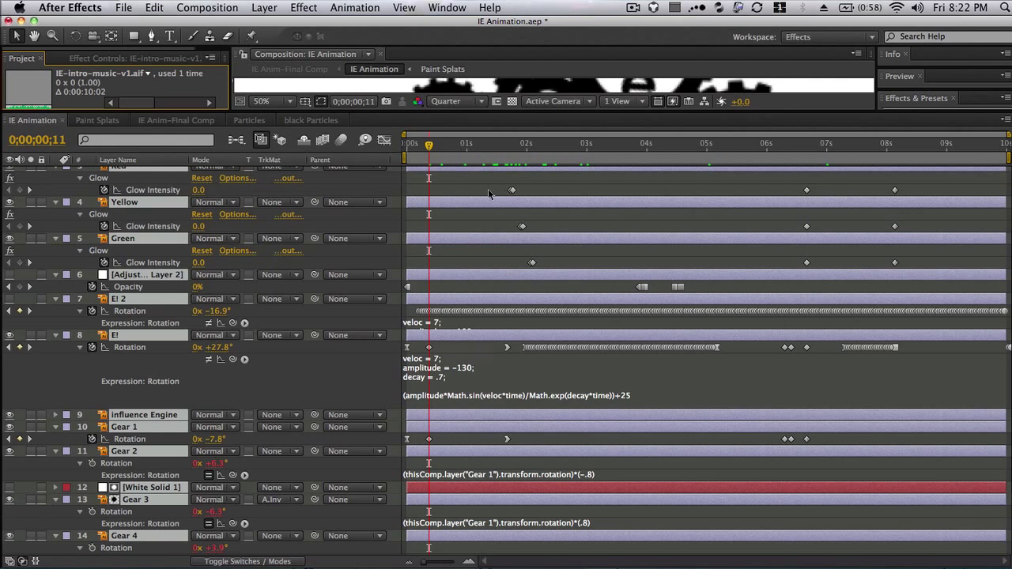
pyautogui.moveTo(417, 116); pyautogui.dragTo(418, 340)
# Step: Create a new empty project
pyautogui.click(124, 7)
pyautogui.moveTo(140, 26)
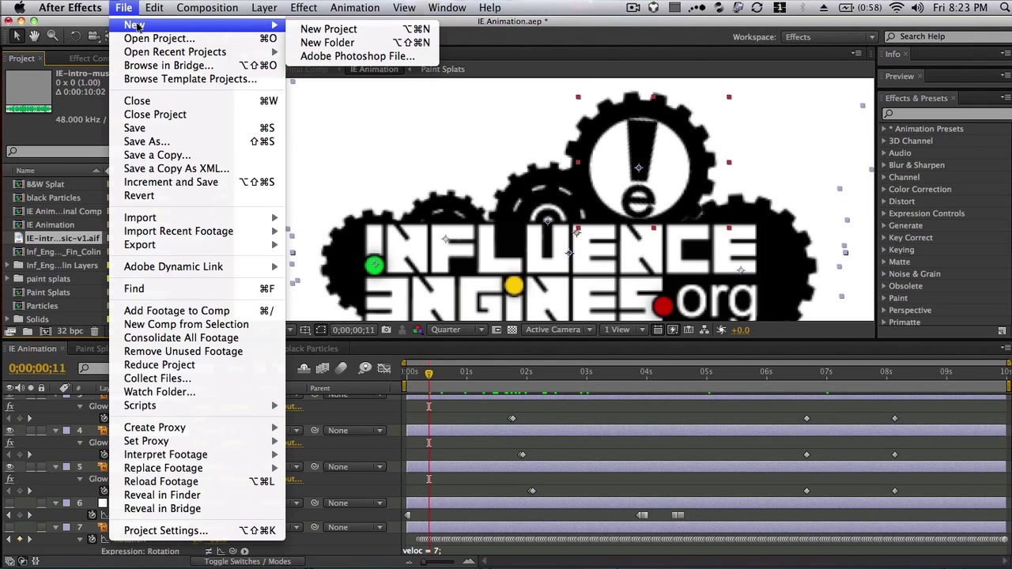
pyautogui.click(321, 30)
pyautogui.click(464, 232)
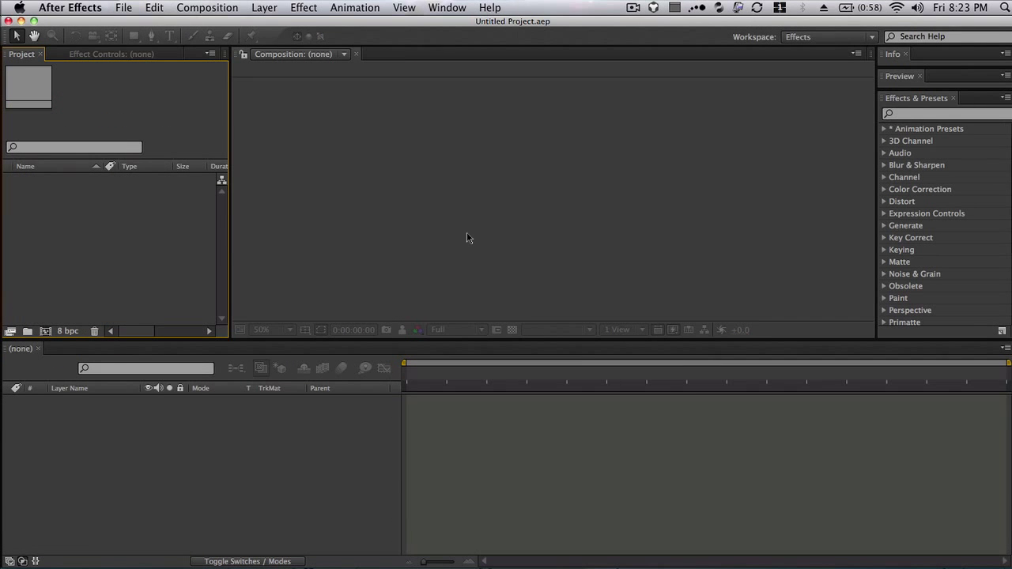
# Step: Start a file import and choose Inf_Eng_Logo_Geom_Gears_Fin_Colin.ai from the Inf_Eng_Logo_Geom_Gears_Fin_Colin Layers folder
pyautogui.rightClick(78, 227)
pyautogui.moveTo(183, 269)
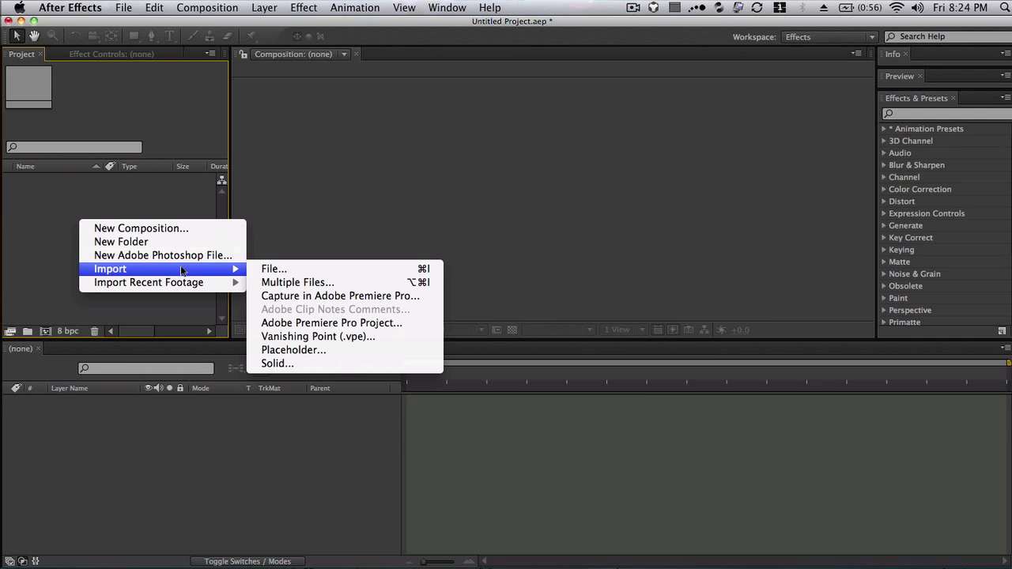
pyautogui.click(277, 269)
pyautogui.click(410, 148)
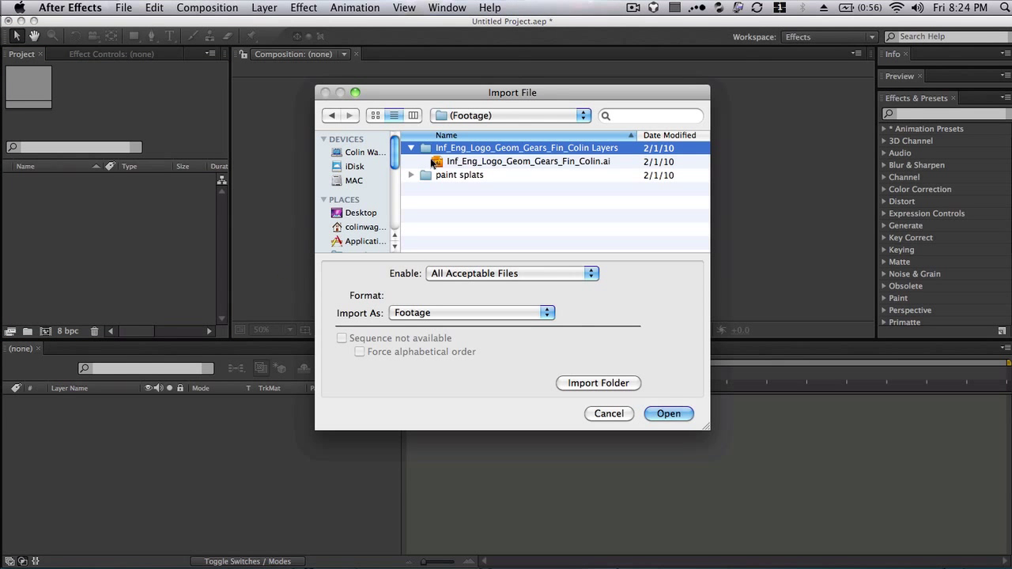
pyautogui.click(458, 161)
# Step: Switch to Finder to preview the logo Illustrator file, and return to the After Effects import
pyautogui.press('super+Tab')
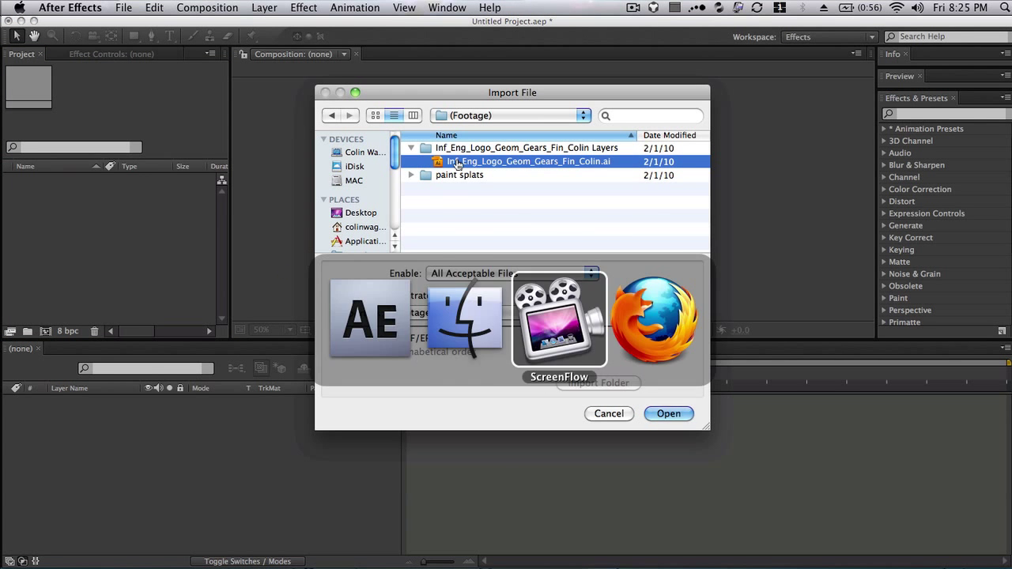
pyautogui.press('space')
pyautogui.press('space')
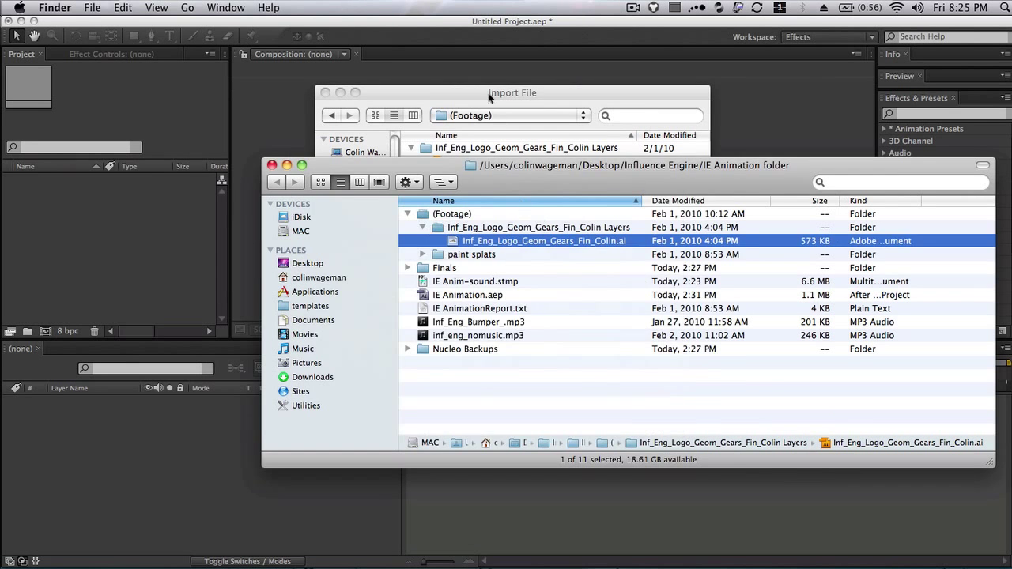
pyautogui.press('super+Tab')
# Step: Import the chosen Illustrator logo file as a Composition
pyautogui.click(467, 315)
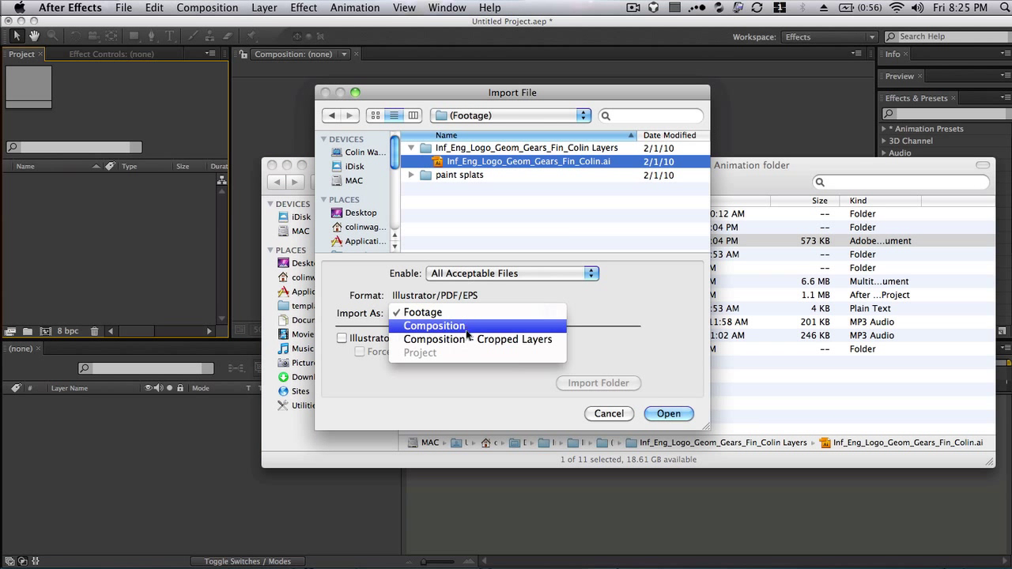
pyautogui.click(467, 327)
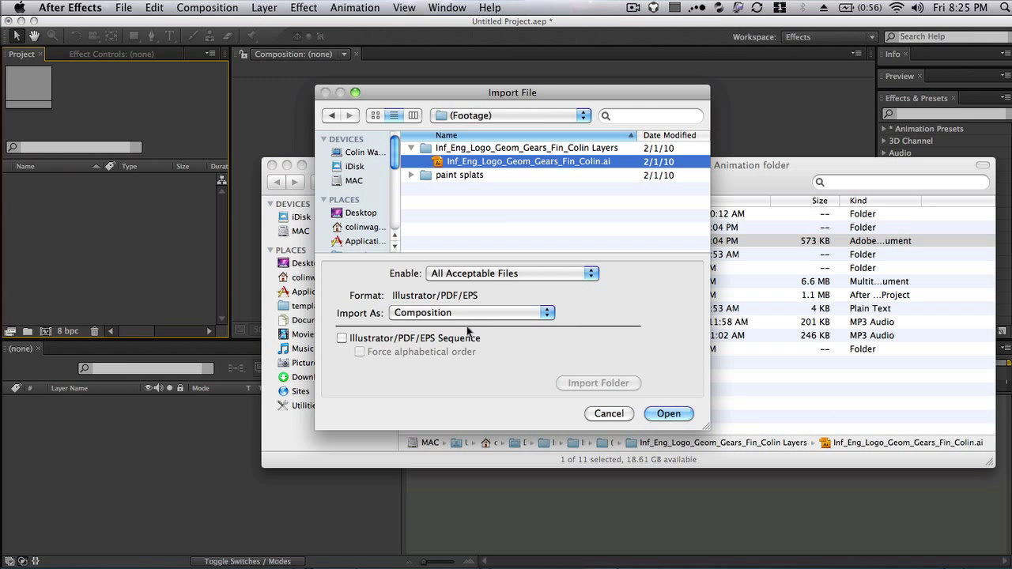
pyautogui.click(673, 414)
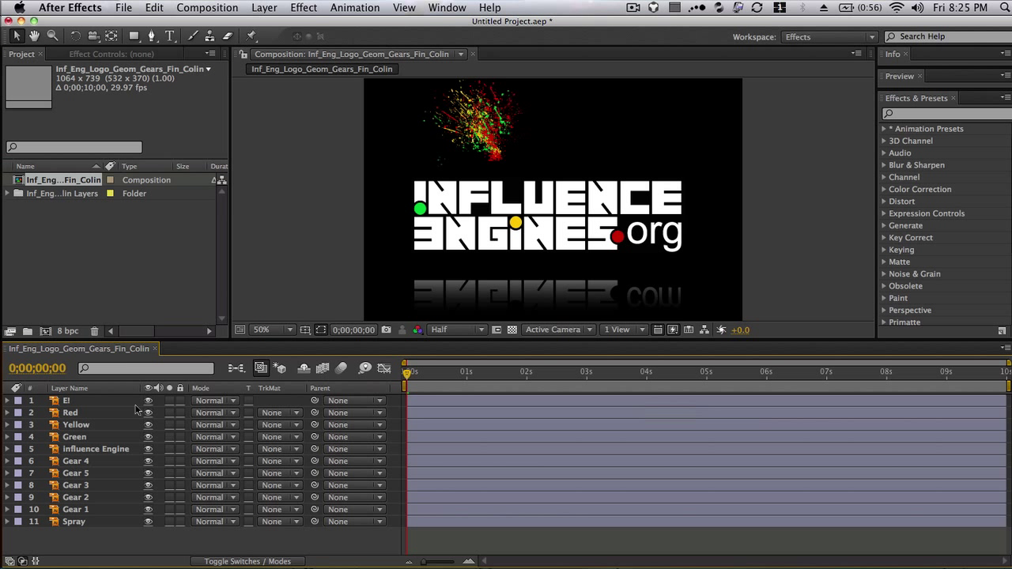
# Step: Create a new composition named Comp 1 with the HDTV 1080 29.97 preset and Full resolution
pyautogui.click(204, 9)
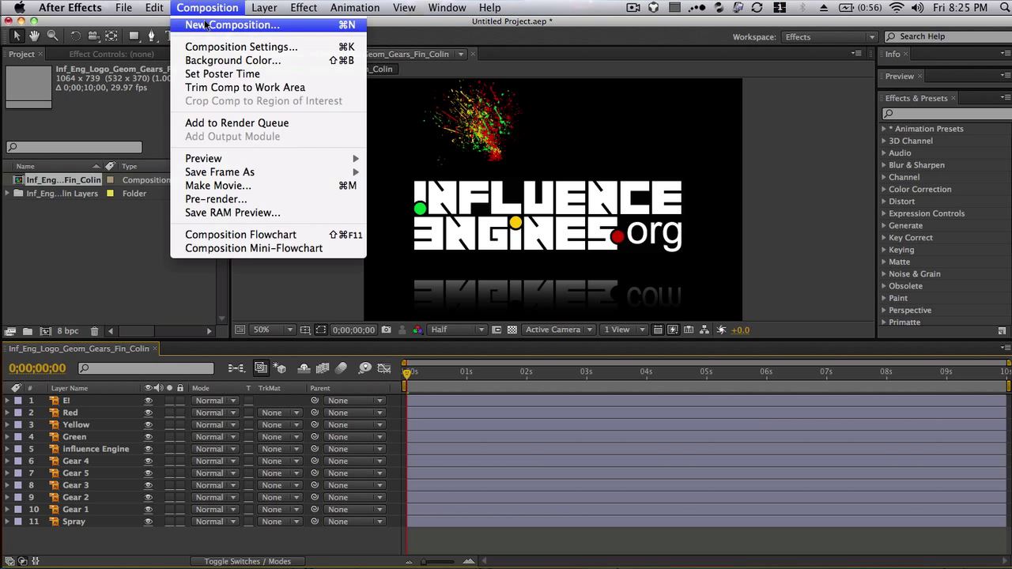
pyautogui.click(210, 30)
pyautogui.click(223, 157)
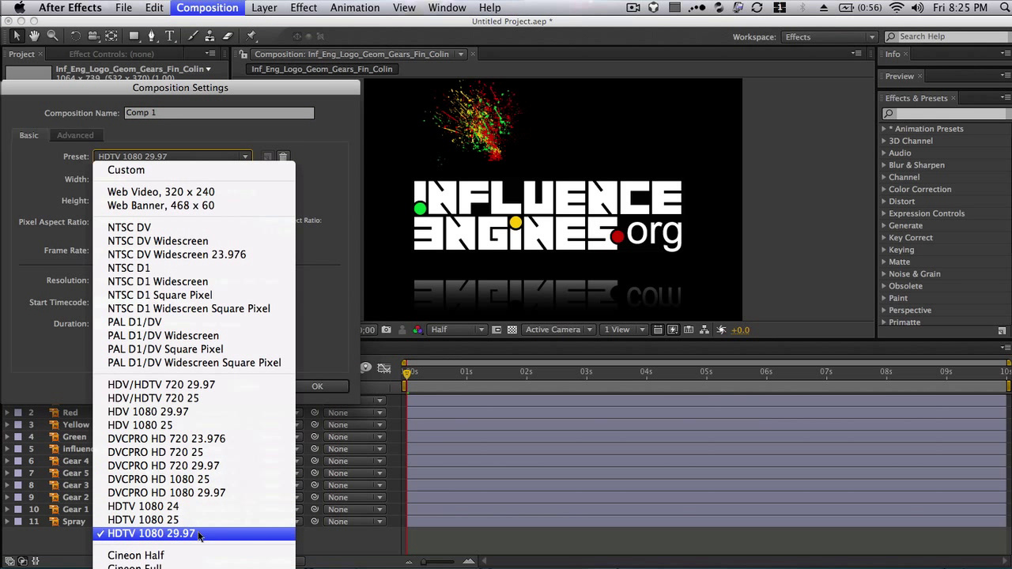
pyautogui.click(150, 534)
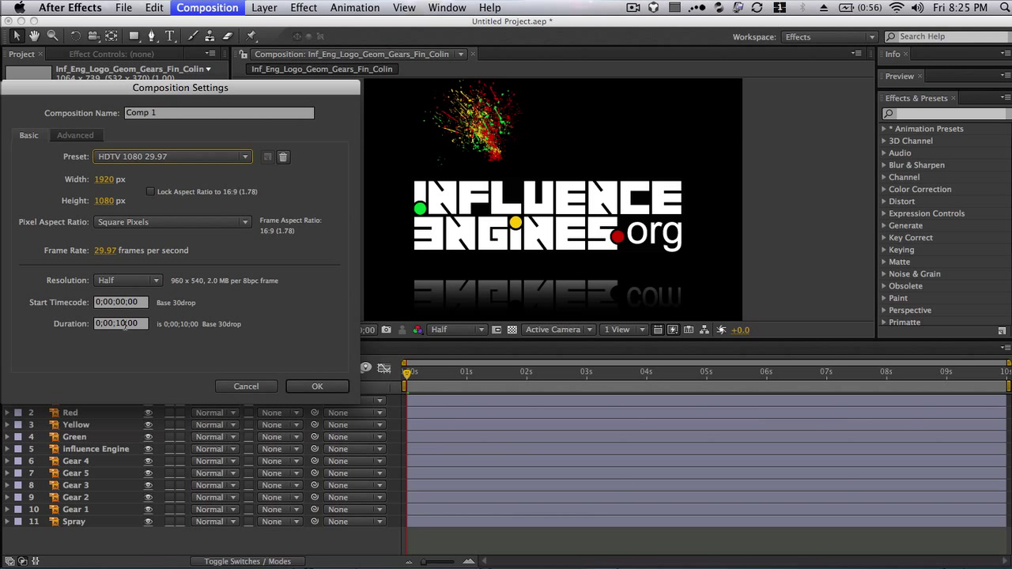
pyautogui.click(162, 282)
pyautogui.click(110, 290)
pyautogui.press('Return')
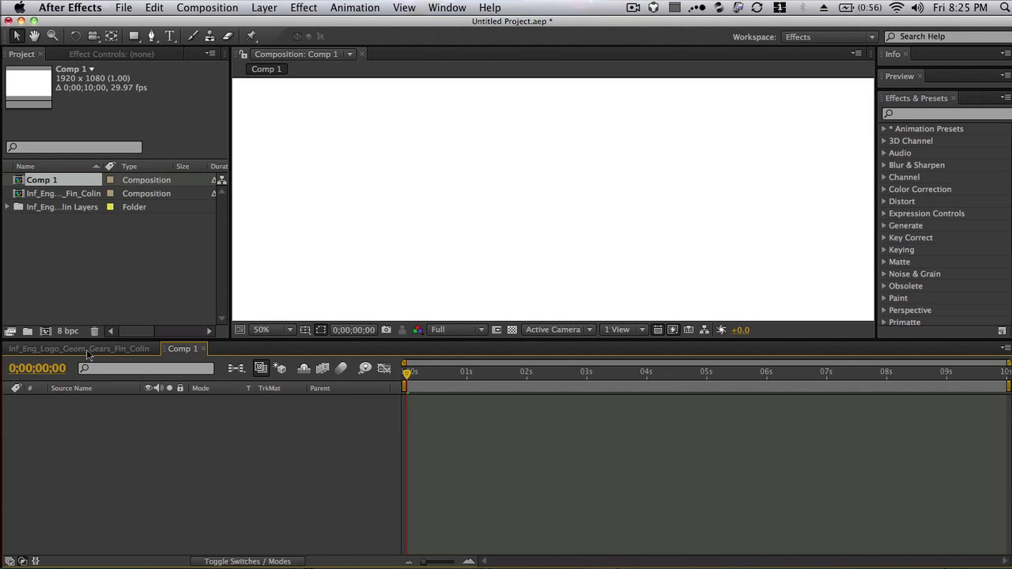
# Step: Copy all layers from Spray to E! in the imported logo composition and paste them into Comp 1
pyautogui.click(84, 348)
pyautogui.click(73, 522)
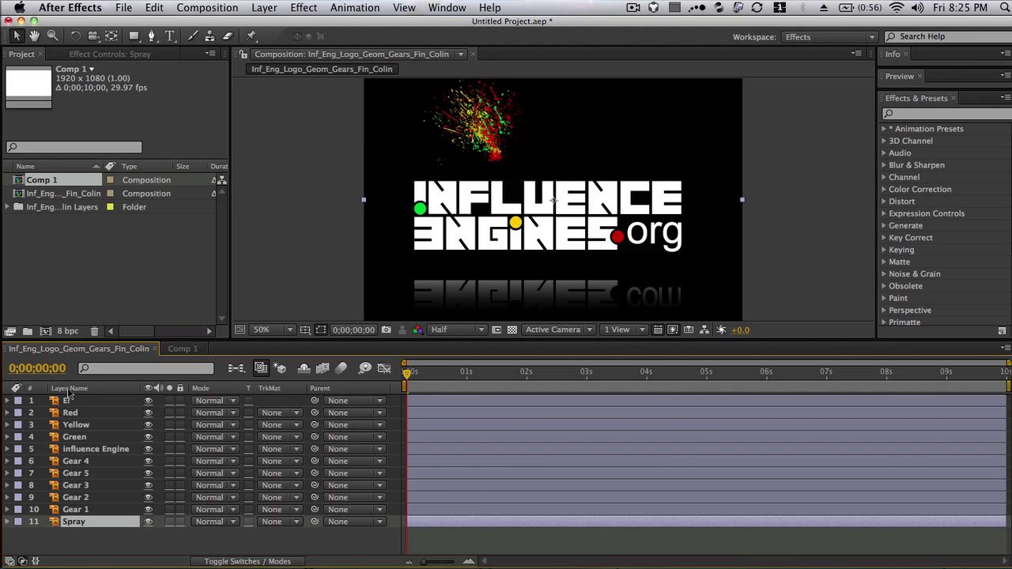
pyautogui.keyDown('shift'); pyautogui.click(65, 402); pyautogui.keyUp('shift')
pyautogui.hotkey('ctrl', 'c')
pyautogui.click(182, 348)
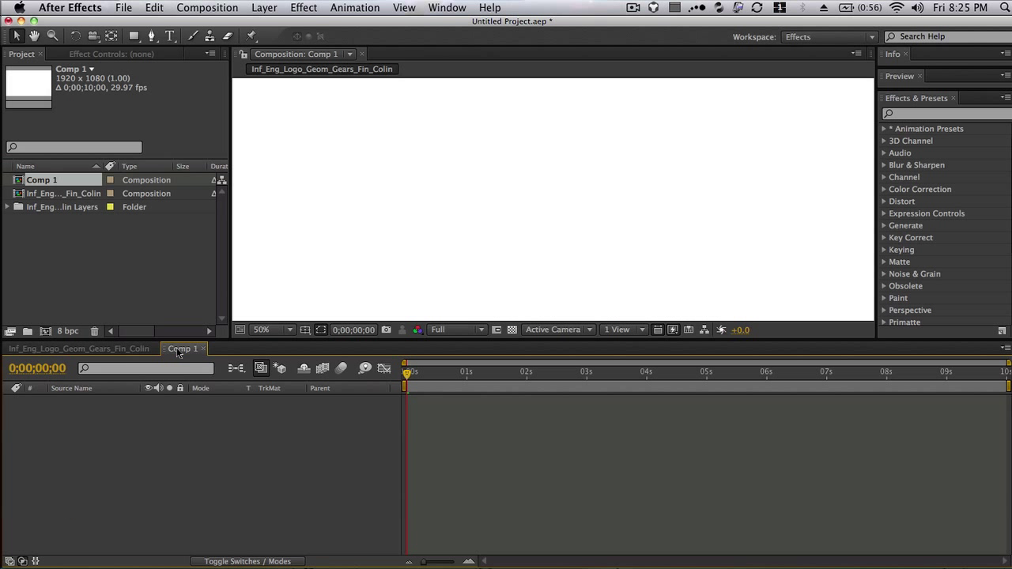
pyautogui.hotkey('ctrl', 'v')
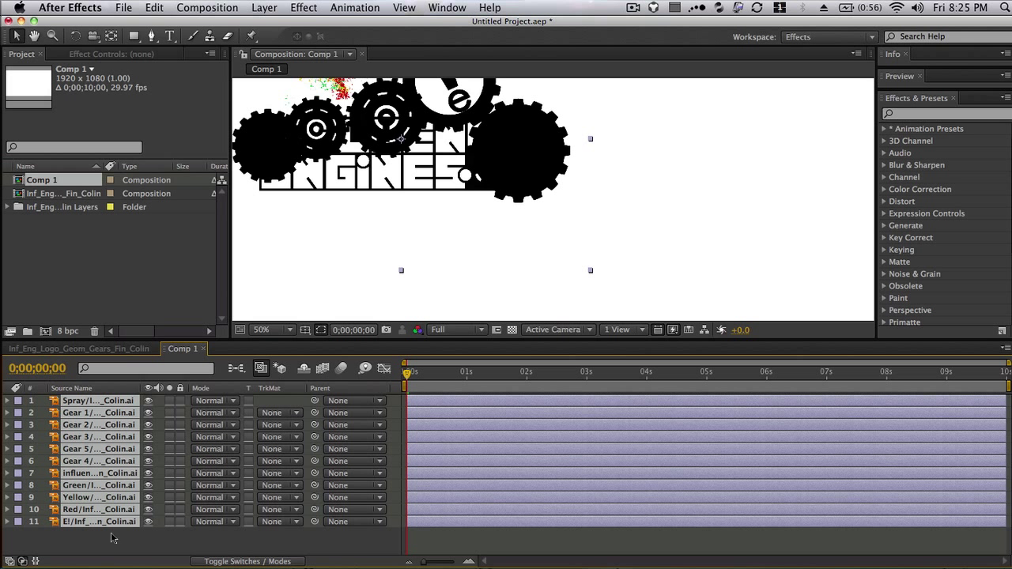
# Step: Reposition all the pasted logo layers together near the middle of Comp 1's frame, with the view fitted up to 100%
pyautogui.moveTo(352, 122); pyautogui.dragTo(474, 208)
pyautogui.click(293, 330)
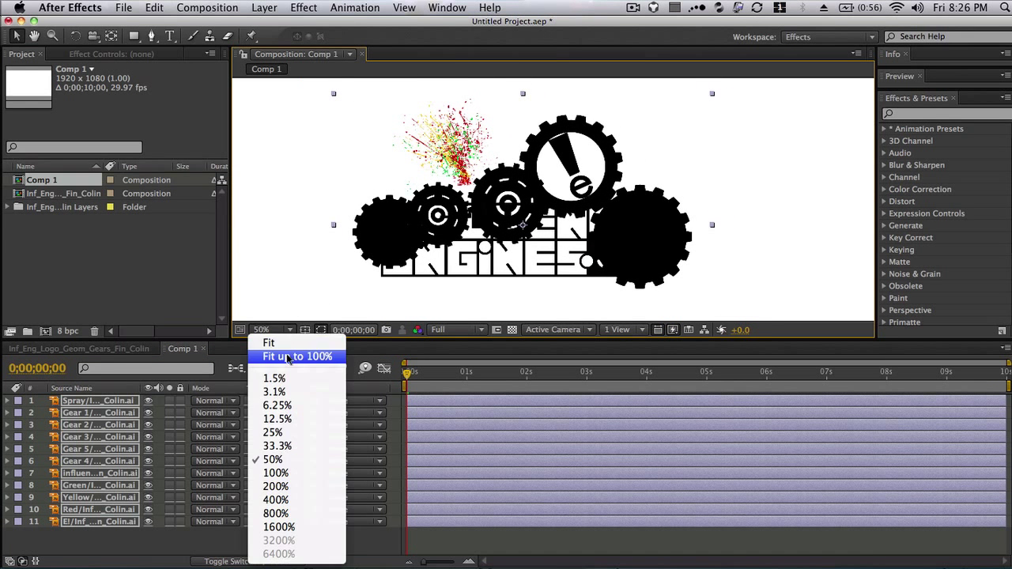
pyautogui.click(292, 356)
pyautogui.moveTo(542, 225)
pyautogui.mouseDown()
pyautogui.moveTo(572, 225)
pyautogui.moveTo(555, 221)
pyautogui.mouseUp()
pyautogui.click(87, 535)
# Step: Display layer names instead of source names and place the Spray layer at the end of the stack
pyautogui.click(95, 401)
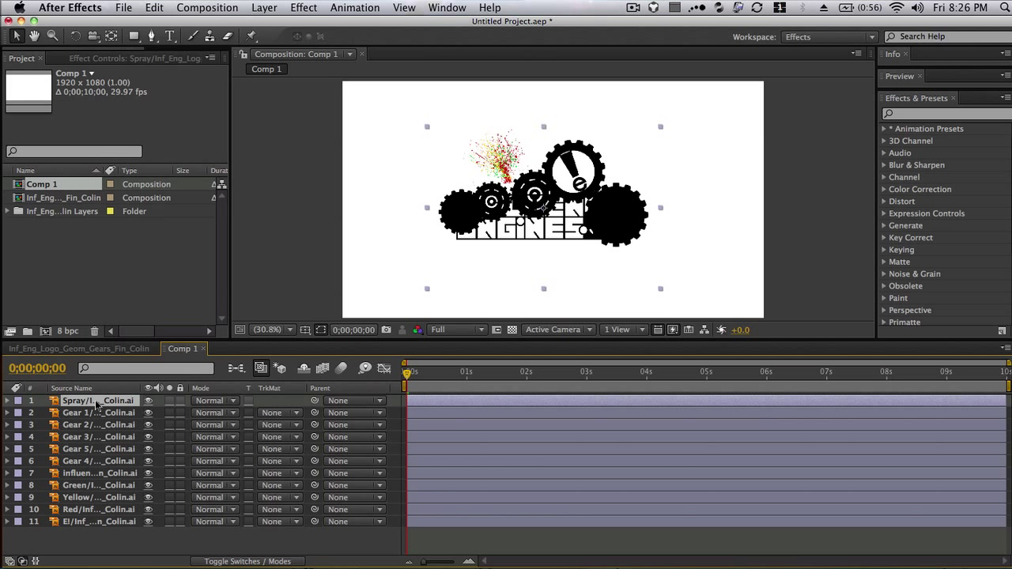
pyautogui.press('Return')
pyautogui.click(84, 543)
pyautogui.moveTo(77, 402); pyautogui.dragTo(64, 541)
# Step: Reorder the layers so Green, Yellow, Red, E! and influence Engine sit, in that order, above the gear layers
pyautogui.moveTo(79, 465); pyautogui.dragTo(73, 403)
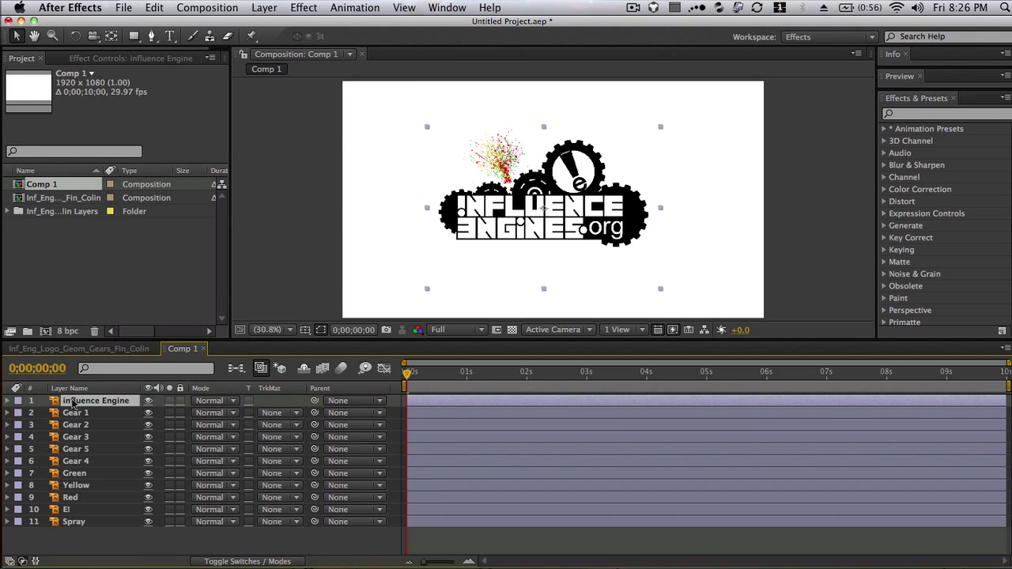
pyautogui.click(78, 475)
pyautogui.keyDown('shift'); pyautogui.click(76, 495); pyautogui.keyUp('shift')
pyautogui.moveTo(78, 475); pyautogui.dragTo(77, 403)
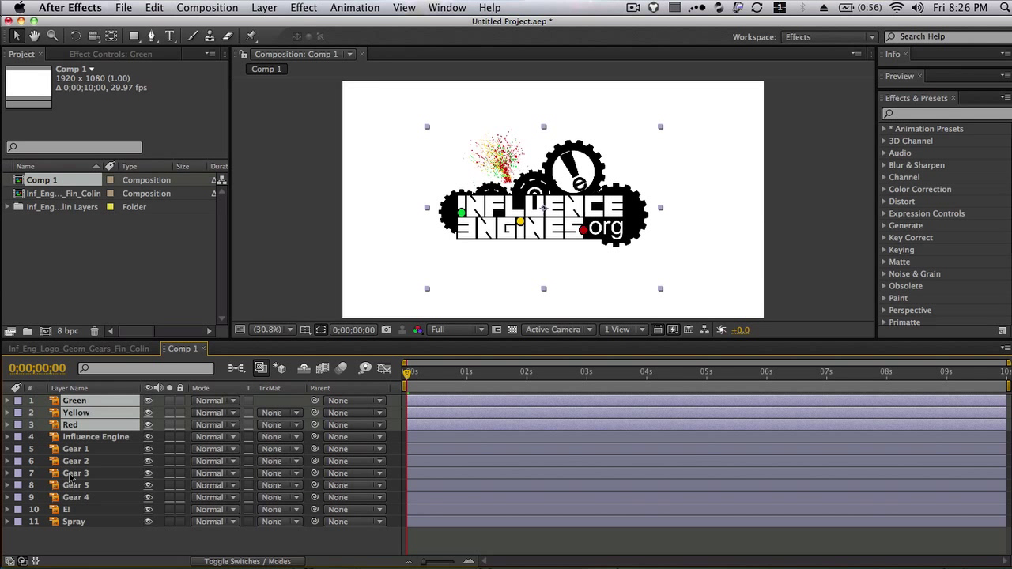
pyautogui.moveTo(69, 510); pyautogui.dragTo(82, 438)
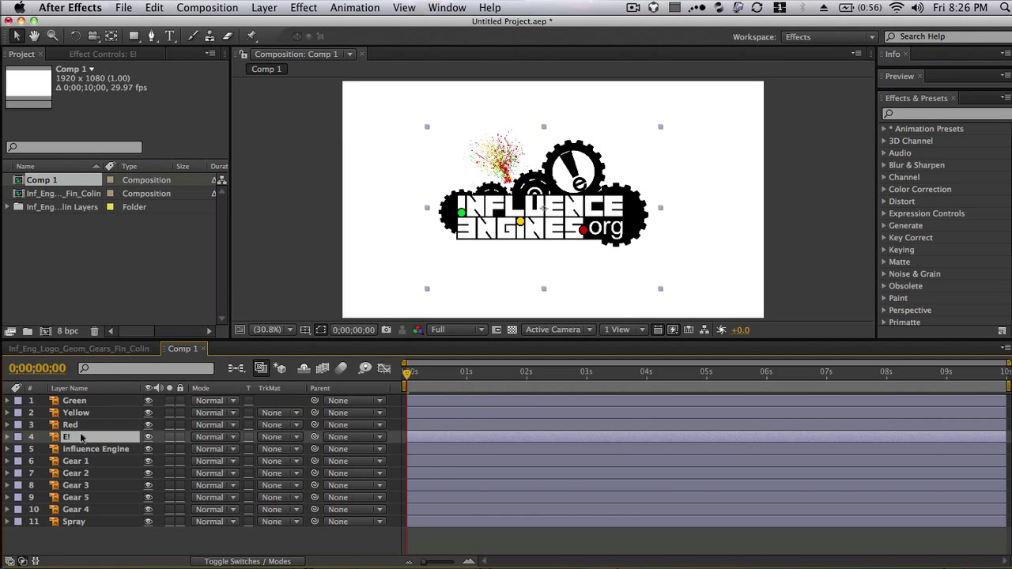
pyautogui.click(87, 543)
# Step: Temporarily hide the influence Engine layer and toggle Gear 1, Gear 2 and Gear 3 to identify each gear
pyautogui.click(148, 450)
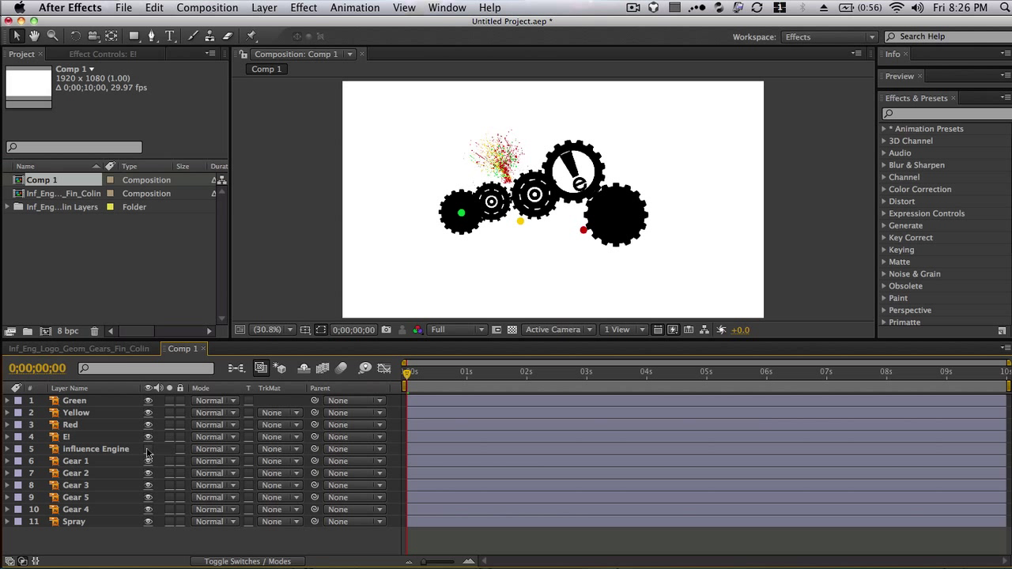
pyautogui.click(148, 461)
pyautogui.click(148, 461)
pyautogui.click(148, 473)
pyautogui.click(148, 473)
pyautogui.click(148, 485)
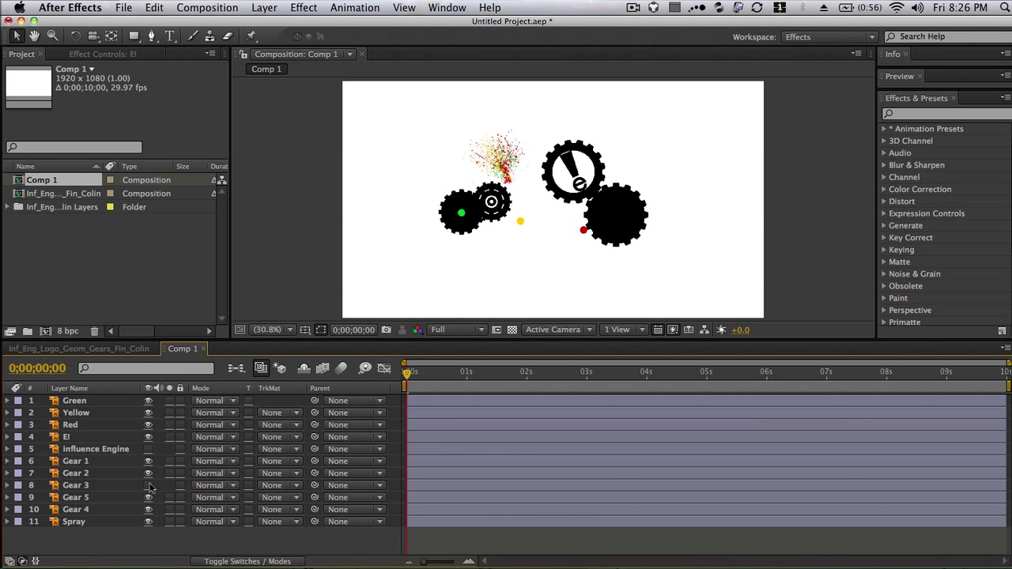
pyautogui.click(148, 485)
pyautogui.click(148, 449)
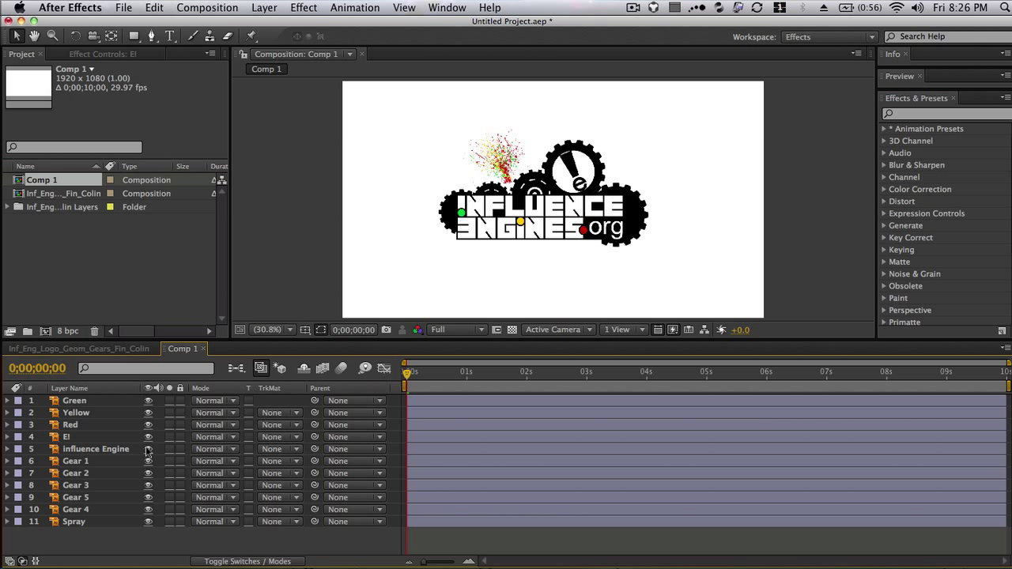
# Step: Hide the Spray layer and reveal Gear 1's Rotation property
pyautogui.click(148, 522)
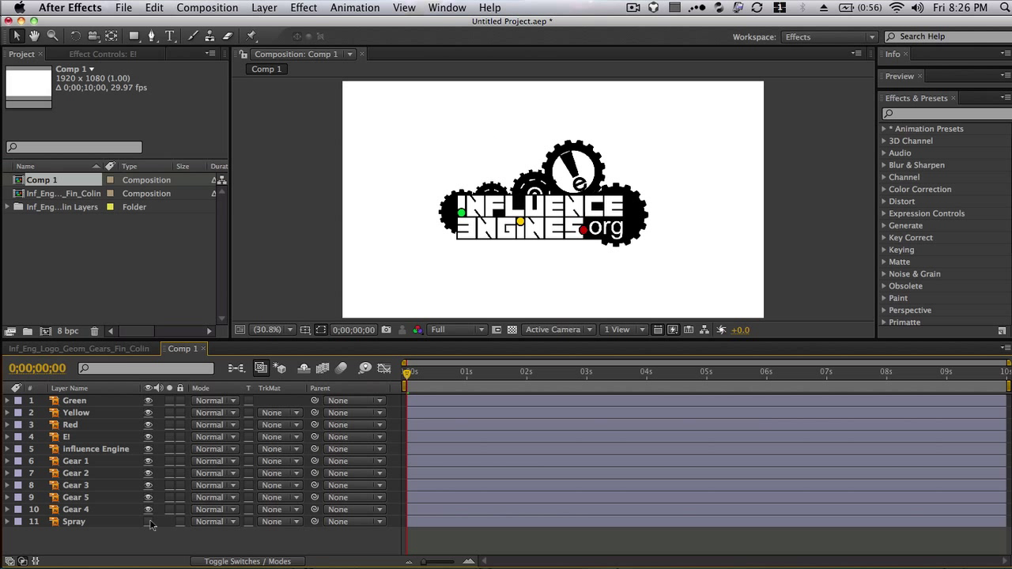
pyautogui.click(63, 449)
pyautogui.click(68, 461)
pyautogui.press('r')
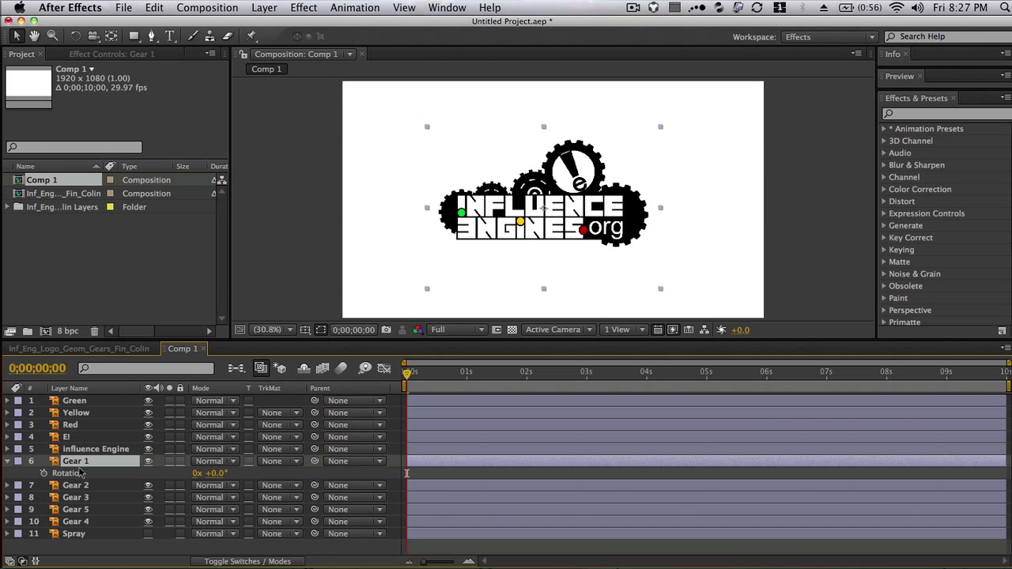
# Step: Try rotating Gear 1 about its current anchor point, and undo the rotation
pyautogui.moveTo(211, 475)
pyautogui.mouseDown()
pyautogui.moveTo(237, 472)
pyautogui.moveTo(227, 473)
pyautogui.mouseUp()
pyautogui.press('super+z')
# Step: At 100% view, move Gear 1's anchor point to the gear's centre at the green dot using the Pan Behind tool
pyautogui.click(291, 330)
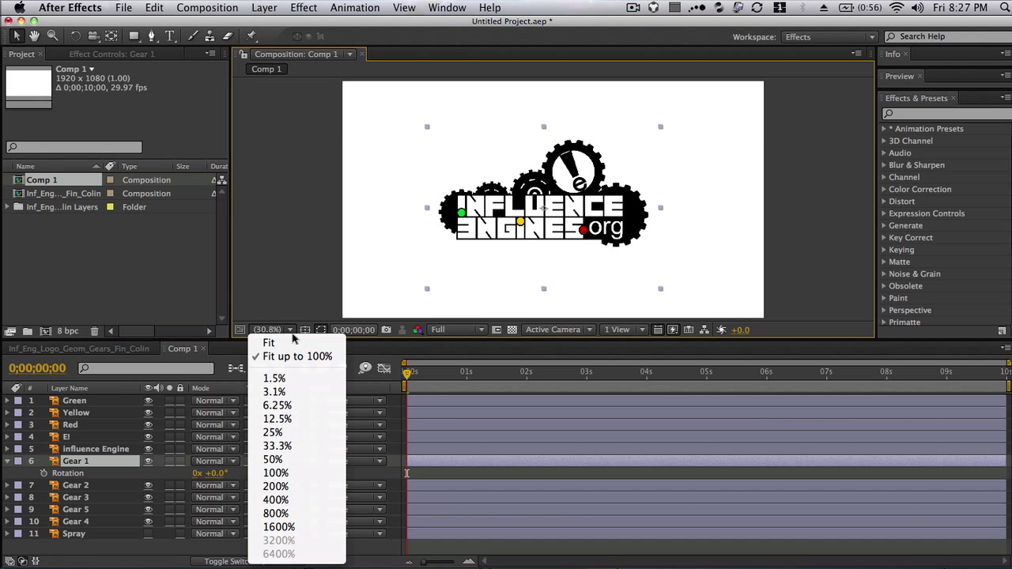
pyautogui.click(285, 473)
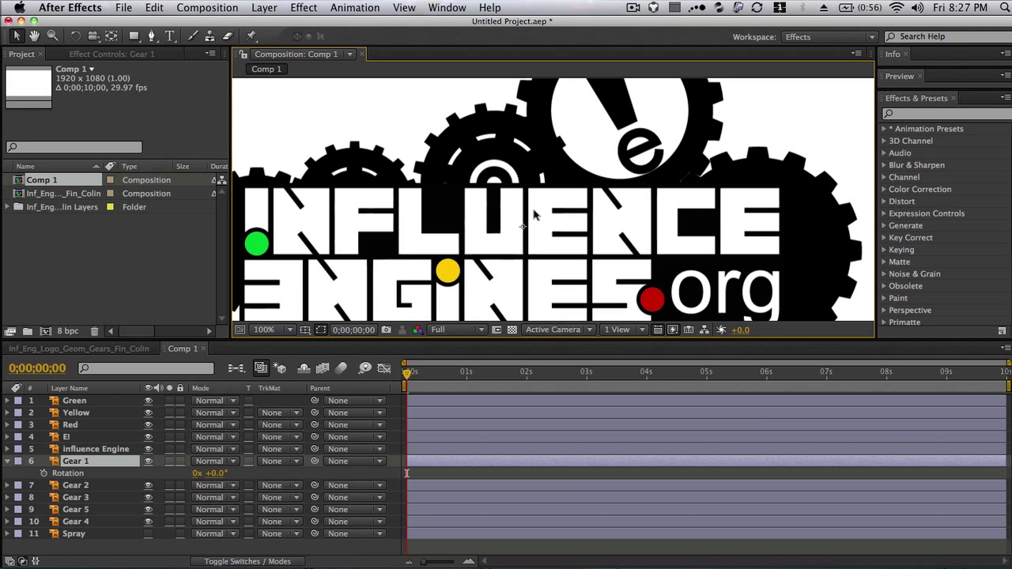
pyautogui.press('h')
pyautogui.moveTo(535, 210); pyautogui.dragTo(626, 188)
pyautogui.press('v')
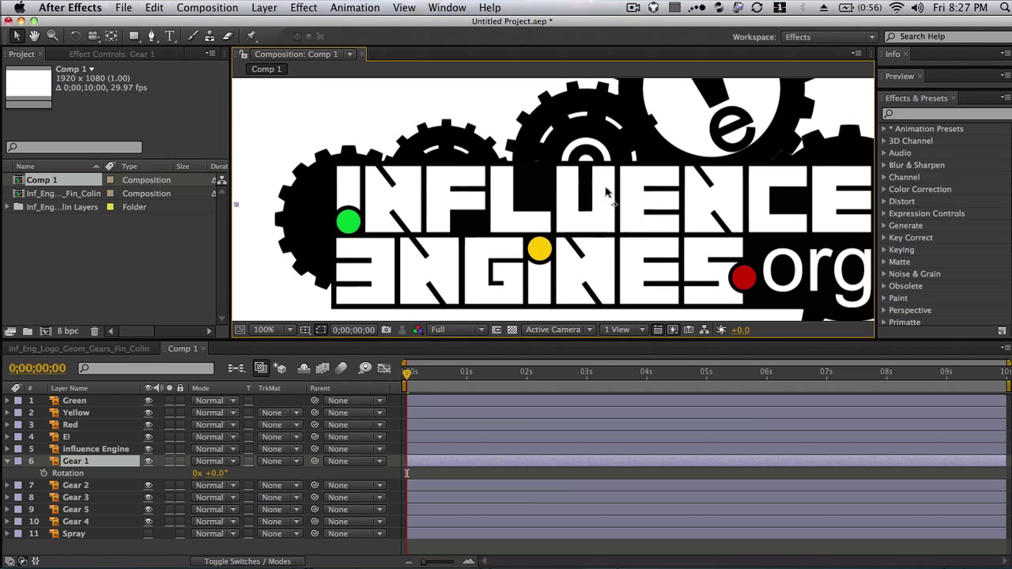
pyautogui.click(110, 40)
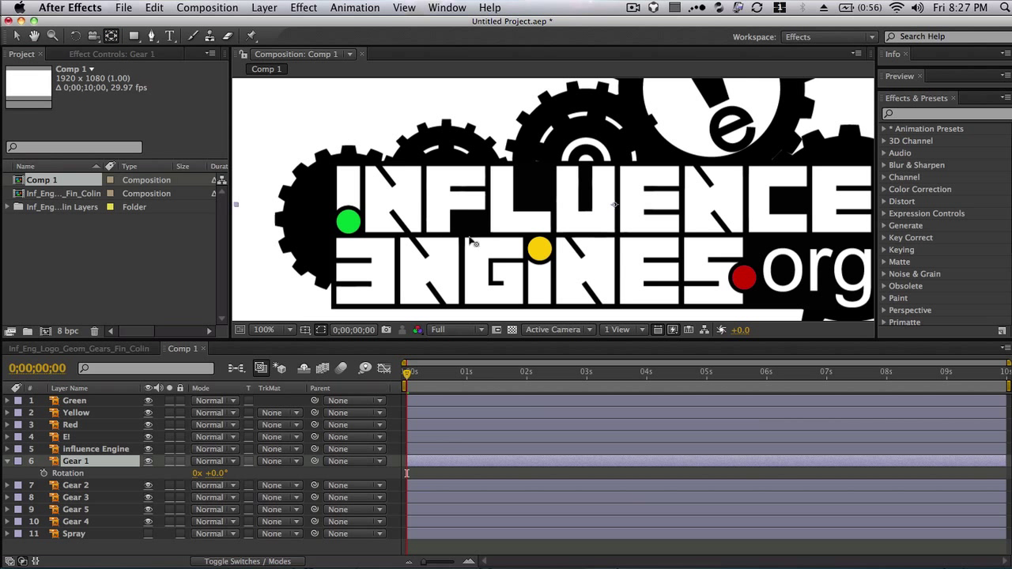
pyautogui.moveTo(616, 206); pyautogui.dragTo(359, 220)
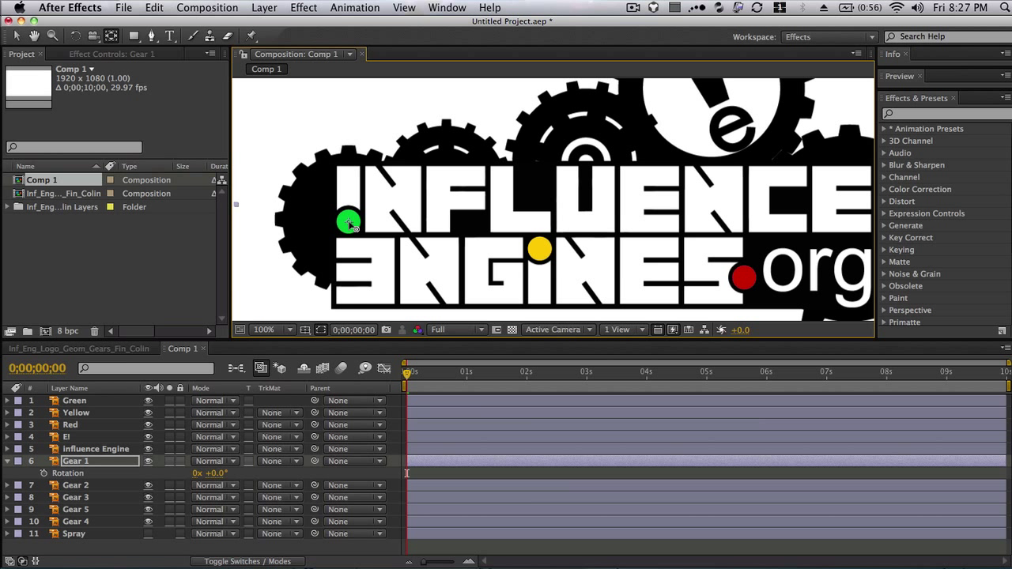
# Step: Move Gear 2's anchor point to the centre of the second gear
pyautogui.click(76, 486)
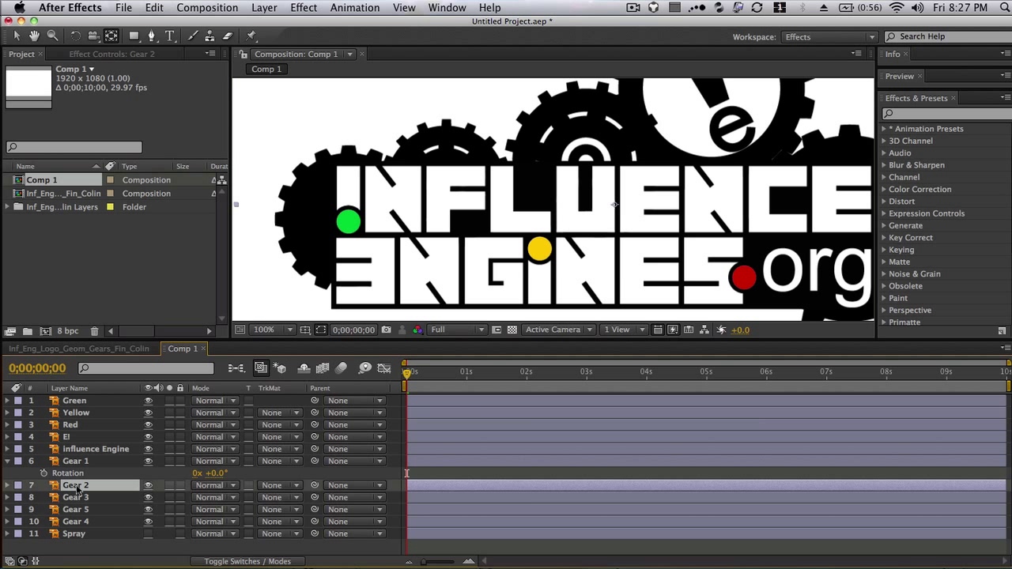
pyautogui.click(618, 210)
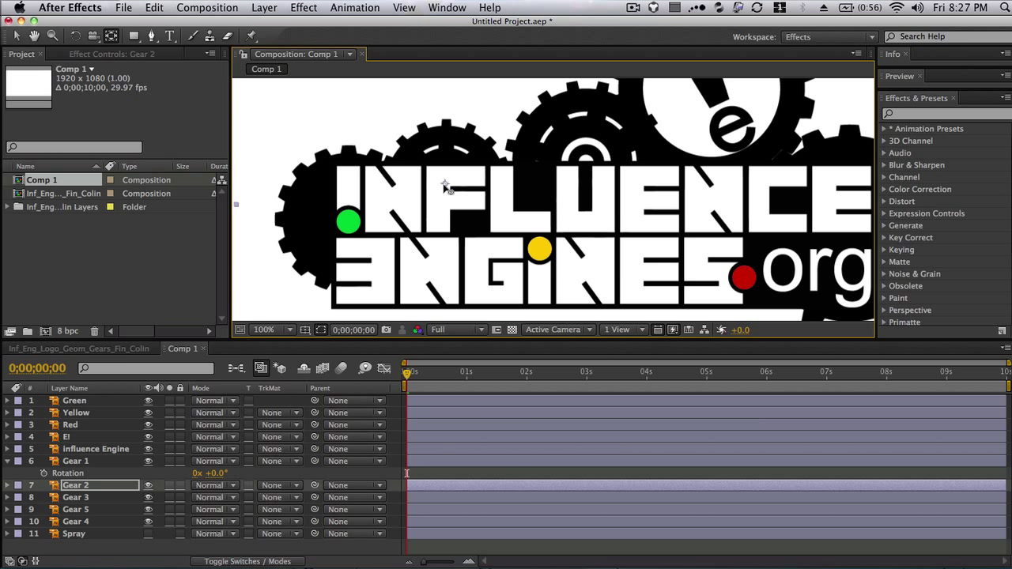
# Step: Move Gear 3's anchor point to the third gear's centre, and place Gear 4 above Gear 5 in the layer order
pyautogui.click(87, 497)
pyautogui.click(614, 208)
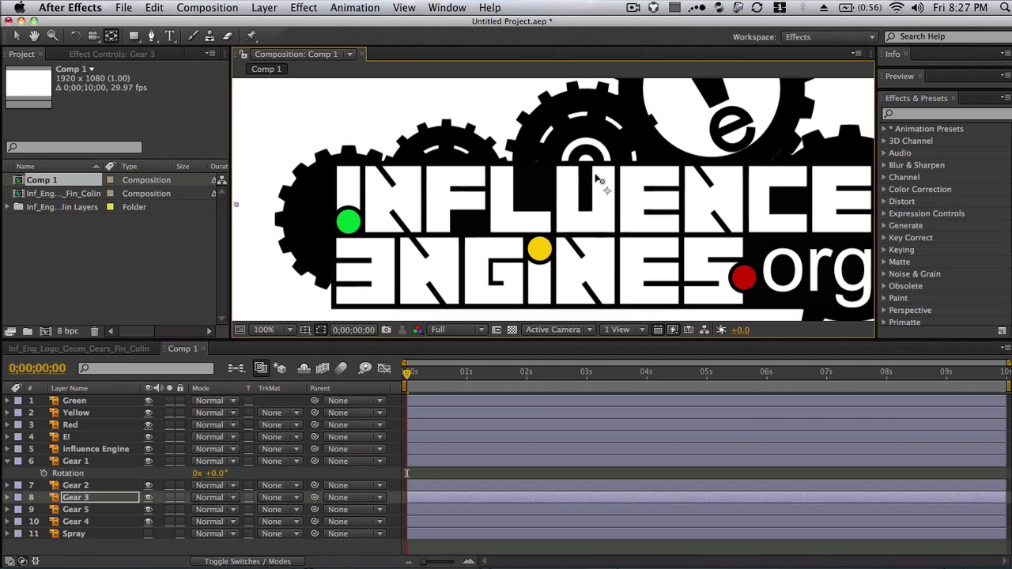
pyautogui.click(111, 511)
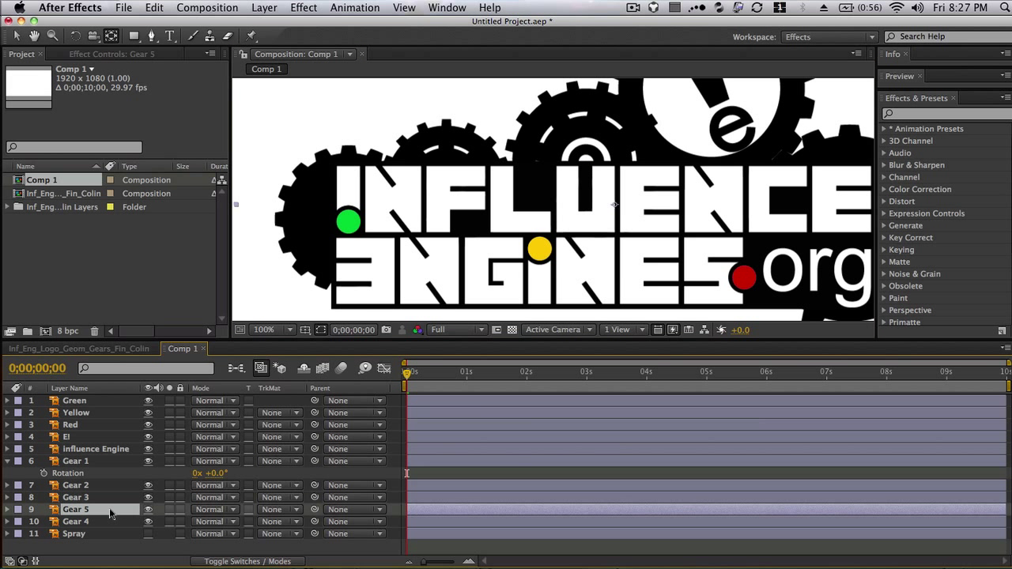
pyautogui.moveTo(89, 522); pyautogui.dragTo(102, 504)
# Step: Move the anchor points of Gear 4, Gear 5 and the E! layer to the centres of their gears
pyautogui.click(622, 207)
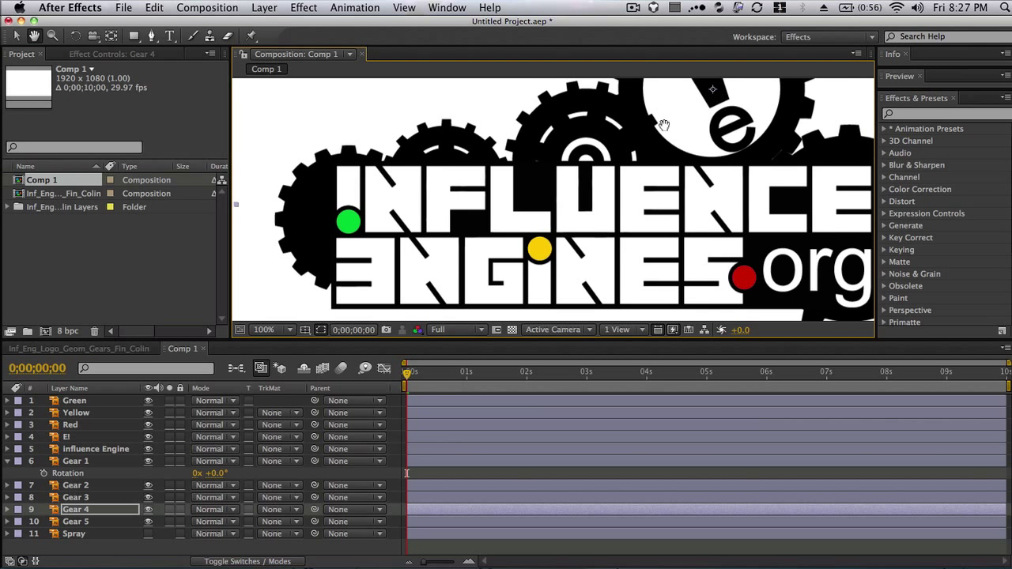
pyautogui.moveTo(714, 92); pyautogui.dragTo(591, 112)
pyautogui.press('super+Down')
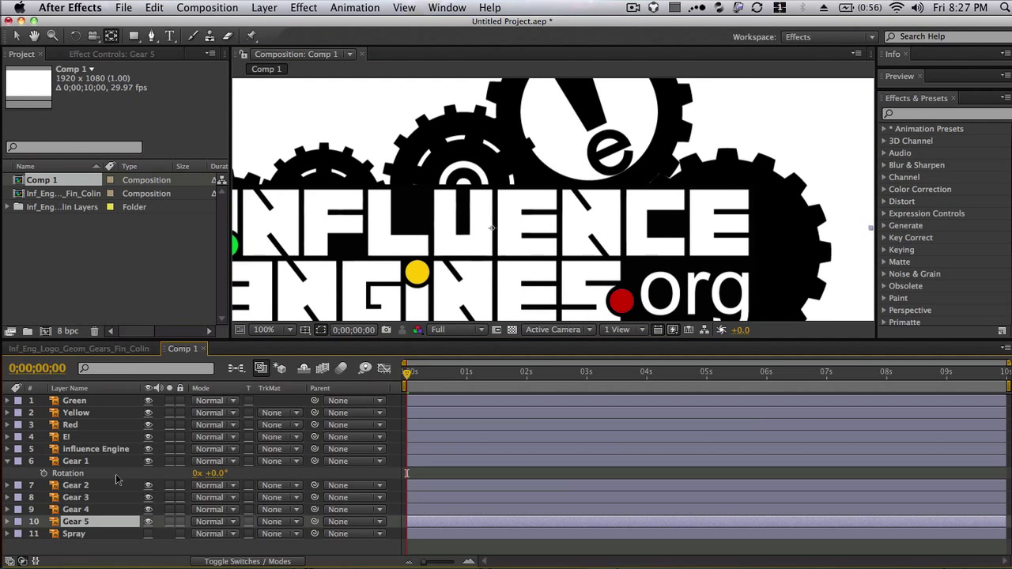
pyautogui.click(492, 230)
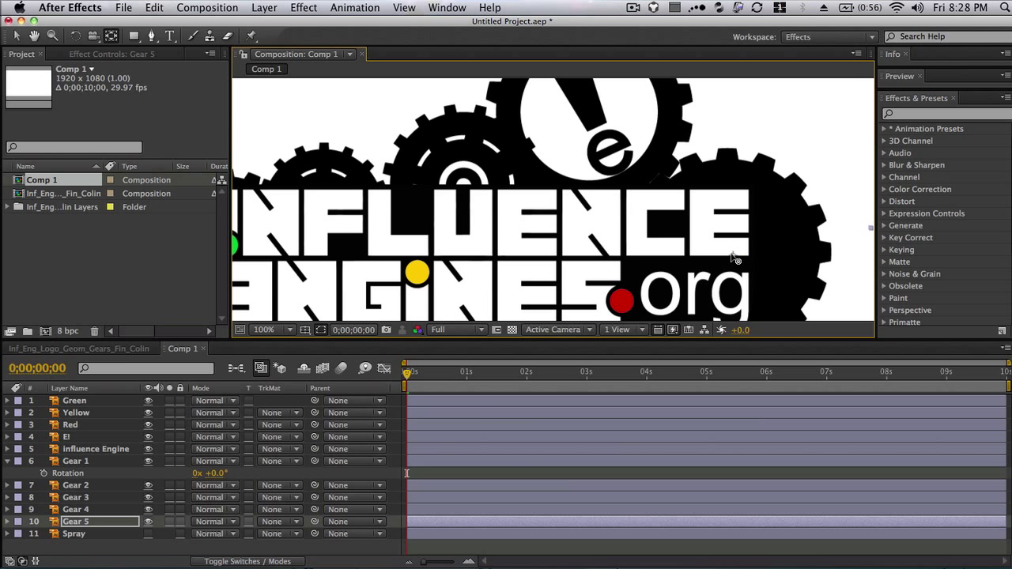
pyautogui.click(79, 439)
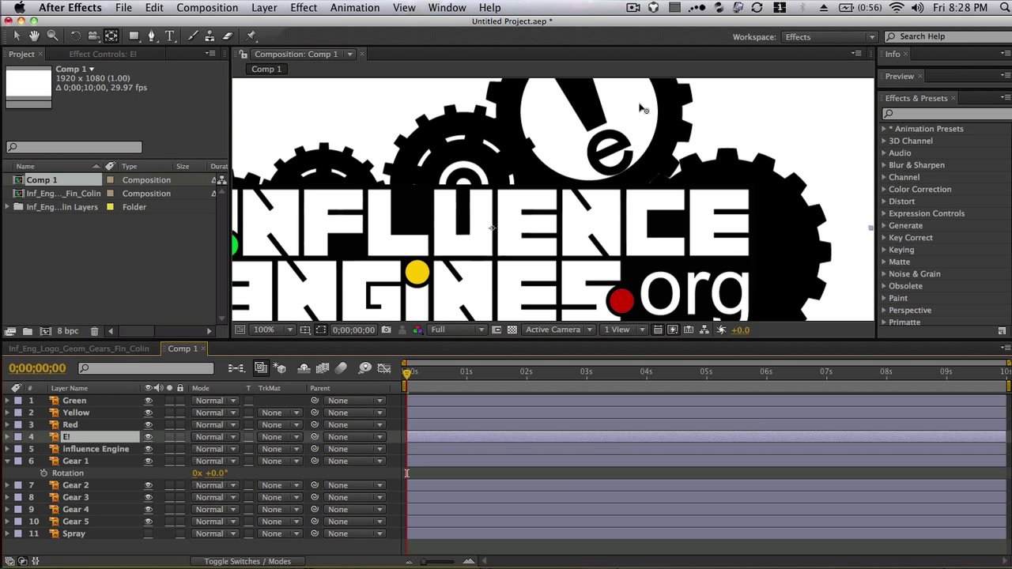
pyautogui.moveTo(568, 156); pyautogui.dragTo(568, 220)
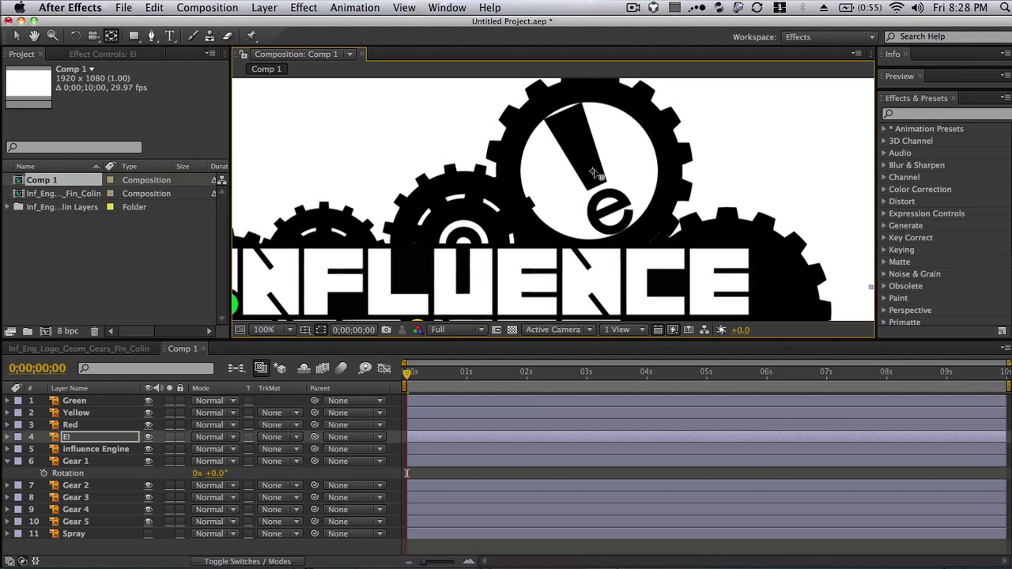
# Step: Select Gear 1 and set the composition's preview resolution to Half
pyautogui.click(72, 463)
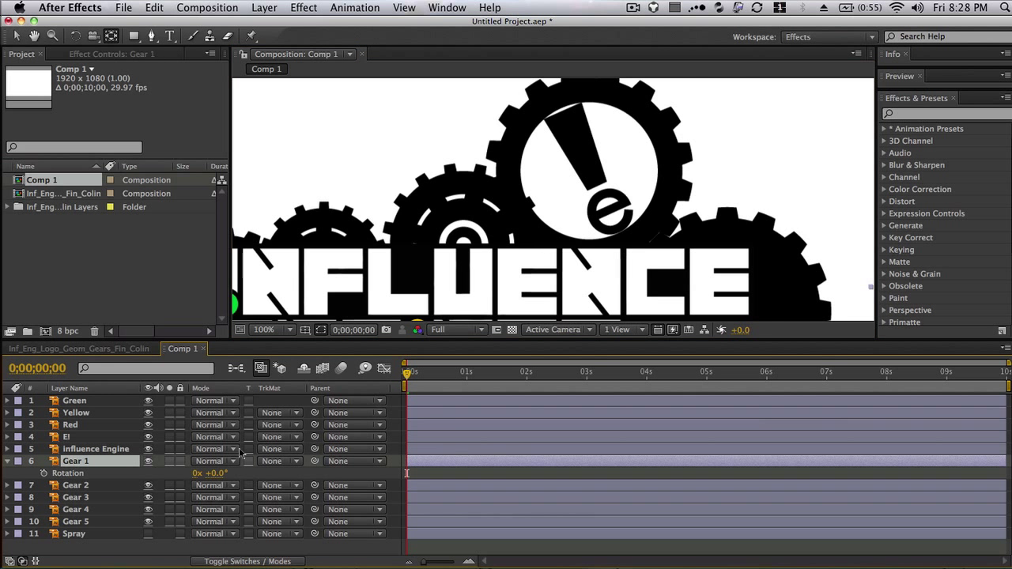
pyautogui.moveTo(440, 204); pyautogui.dragTo(646, 112)
pyautogui.moveTo(564, 169); pyautogui.dragTo(602, 154)
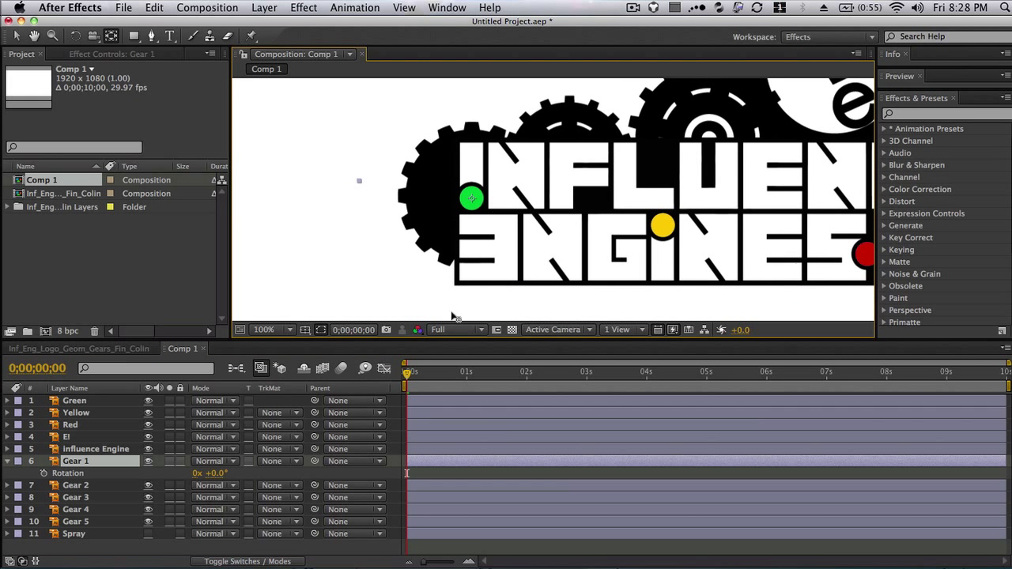
pyautogui.click(460, 330)
pyautogui.click(450, 379)
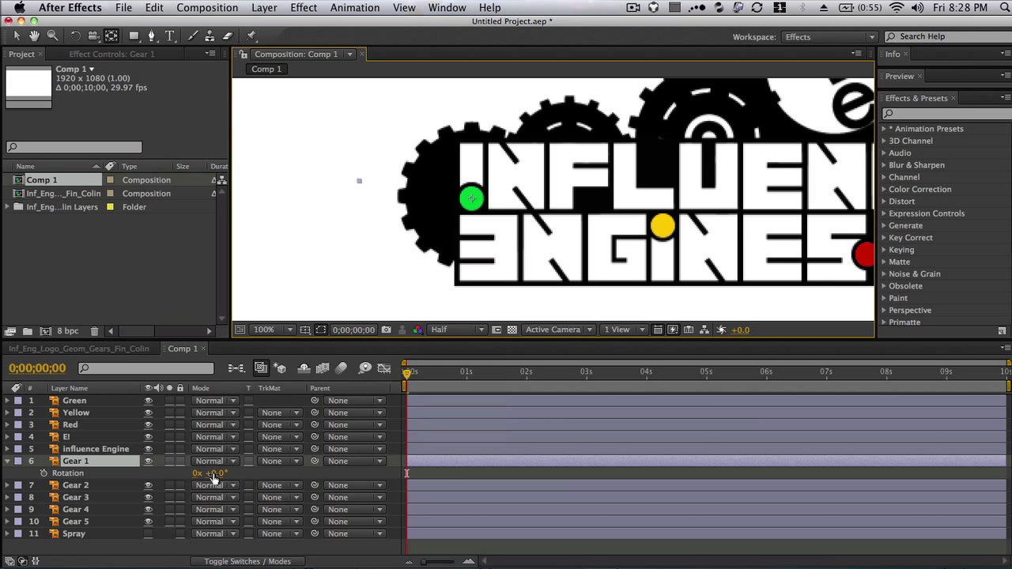
# Step: Try rotating Gear 1 about its centred anchor point, and reset its Rotation to 0°
pyautogui.moveTo(212, 478)
pyautogui.mouseDown()
pyautogui.moveTo(231, 465)
pyautogui.moveTo(212, 463)
pyautogui.mouseUp()
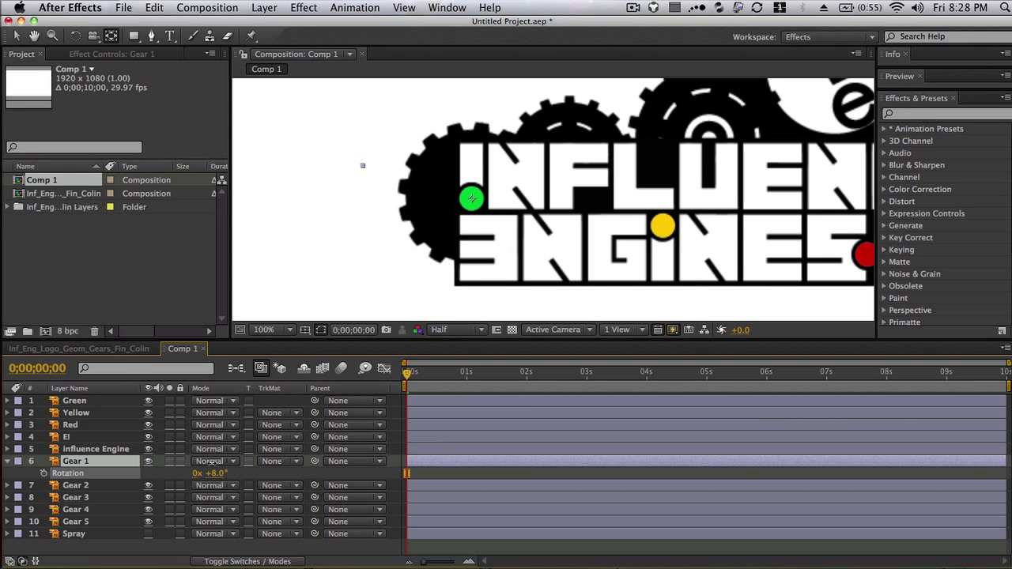
pyautogui.click(212, 473)
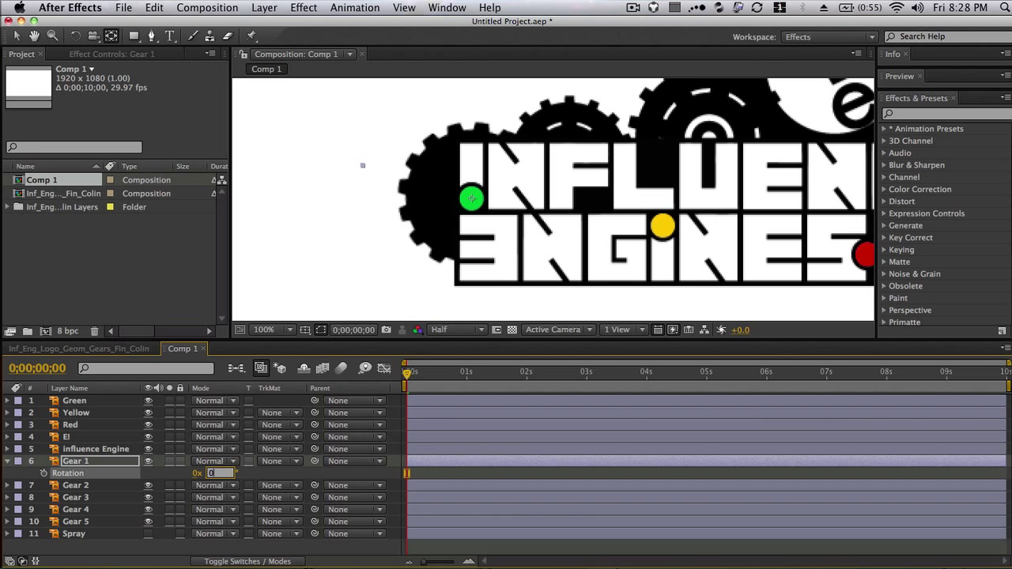
pyautogui.write('0')
pyautogui.press('Return')
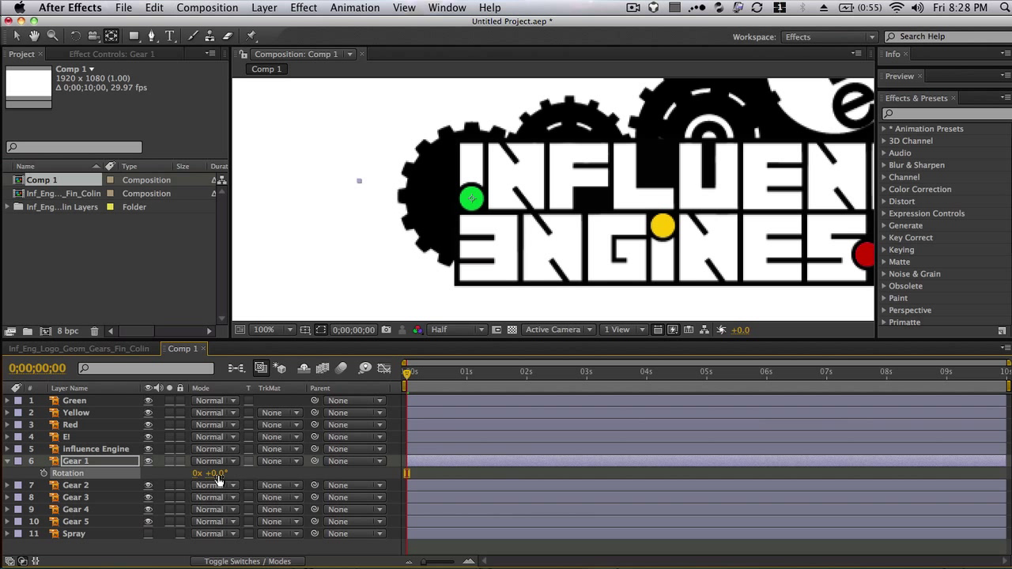
# Step: Keyframe Gear 1's Rotation from 0° at the start to about 3x +19° at 0;00;09;29
pyautogui.moveTo(406, 378); pyautogui.dragTo(370, 431)
pyautogui.click(44, 473)
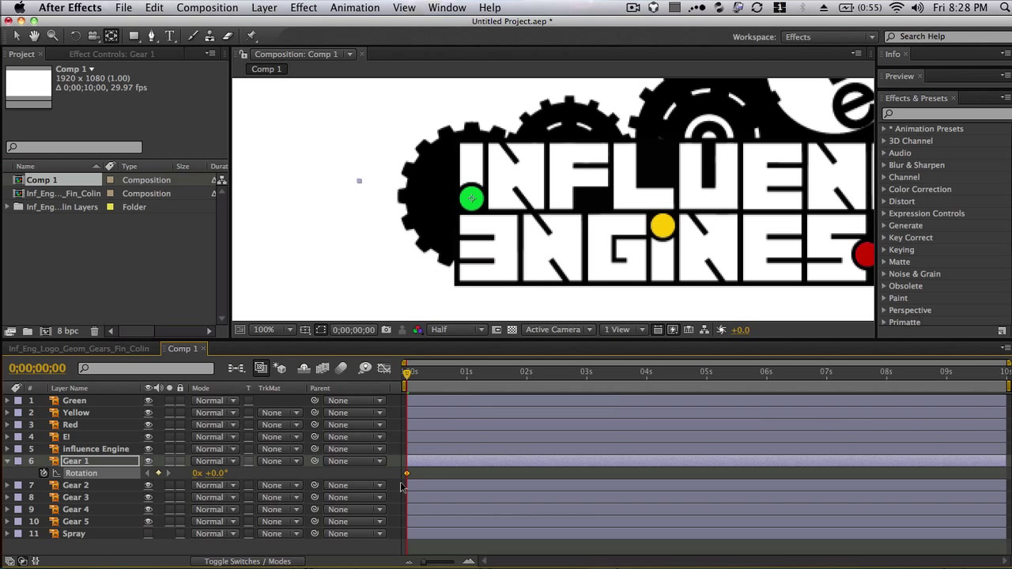
pyautogui.moveTo(408, 378); pyautogui.dragTo(1004, 373)
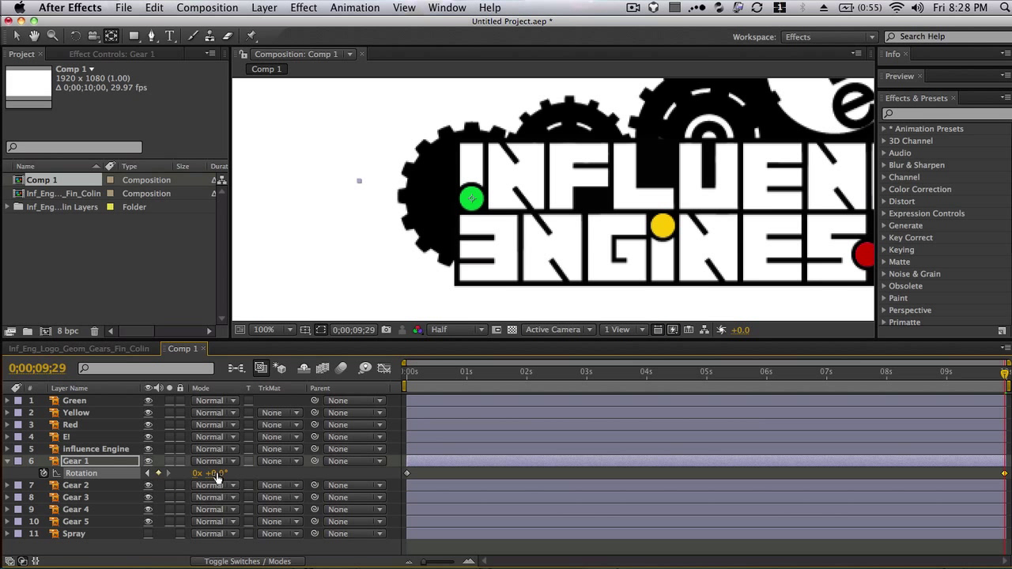
pyautogui.moveTo(212, 473); pyautogui.dragTo(641, 491)
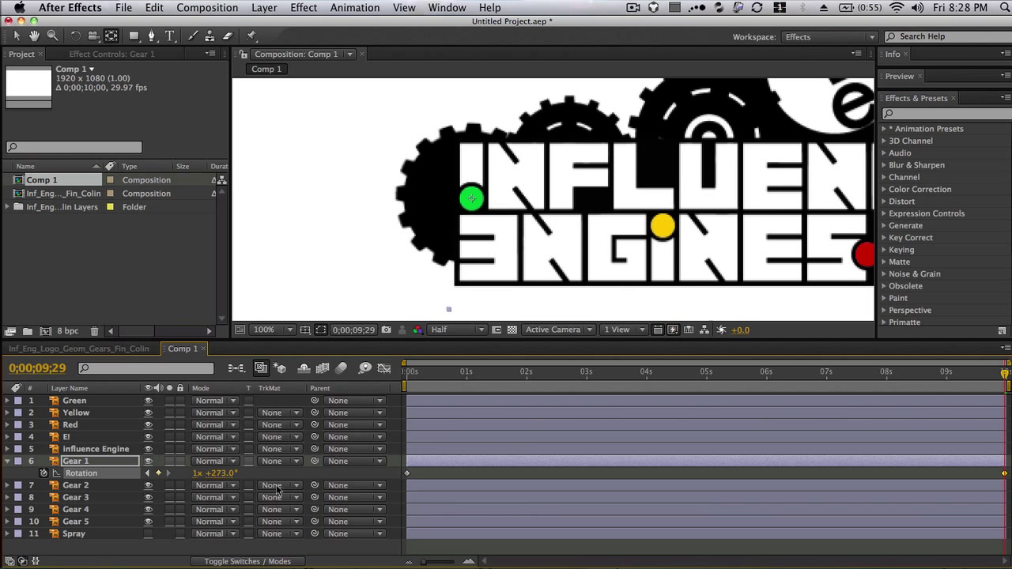
pyautogui.moveTo(222, 473); pyautogui.dragTo(255, 475)
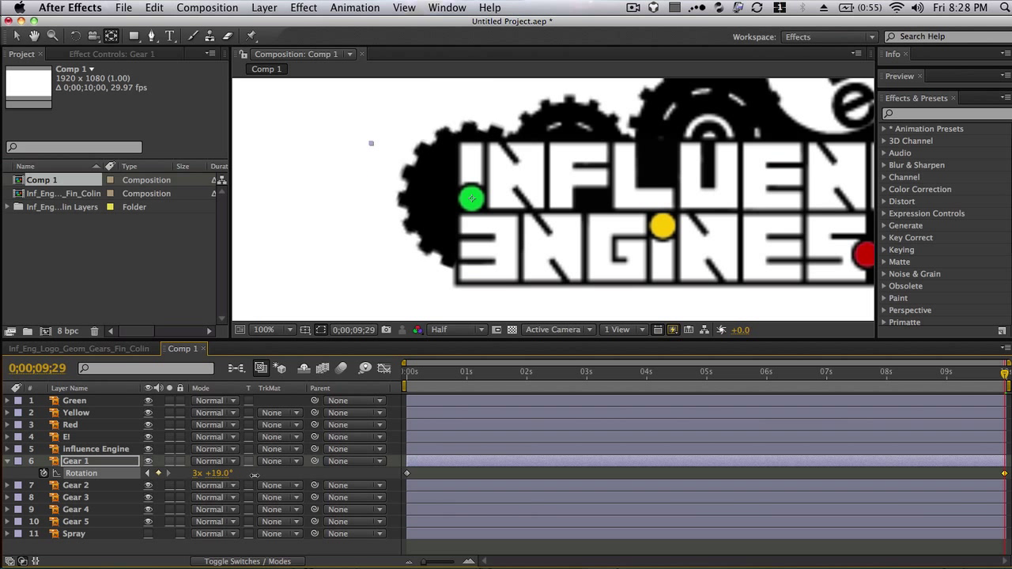
# Step: Play the composition from the start to check Gear 1's rotation
pyautogui.press('Home')
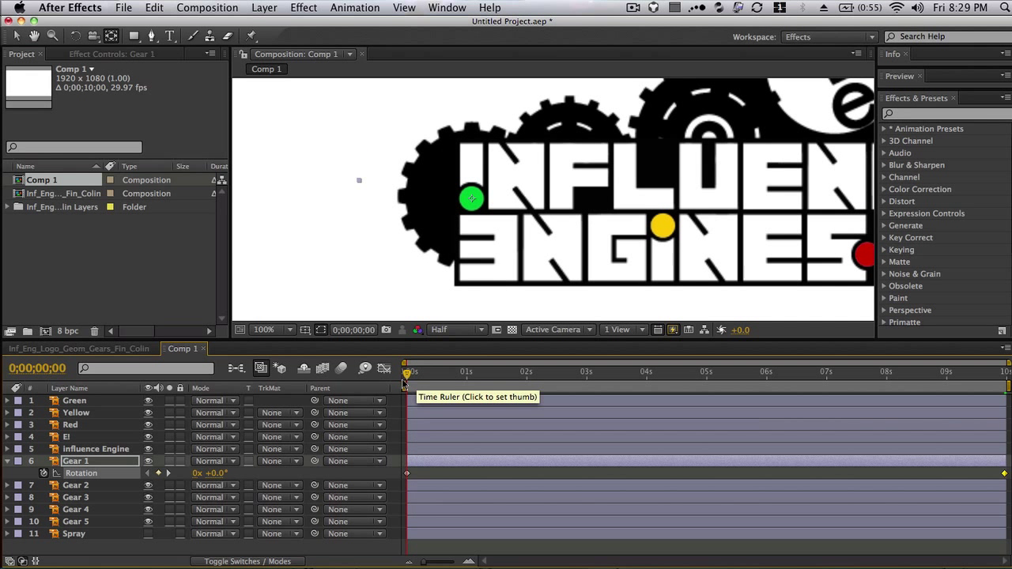
pyautogui.press('space')
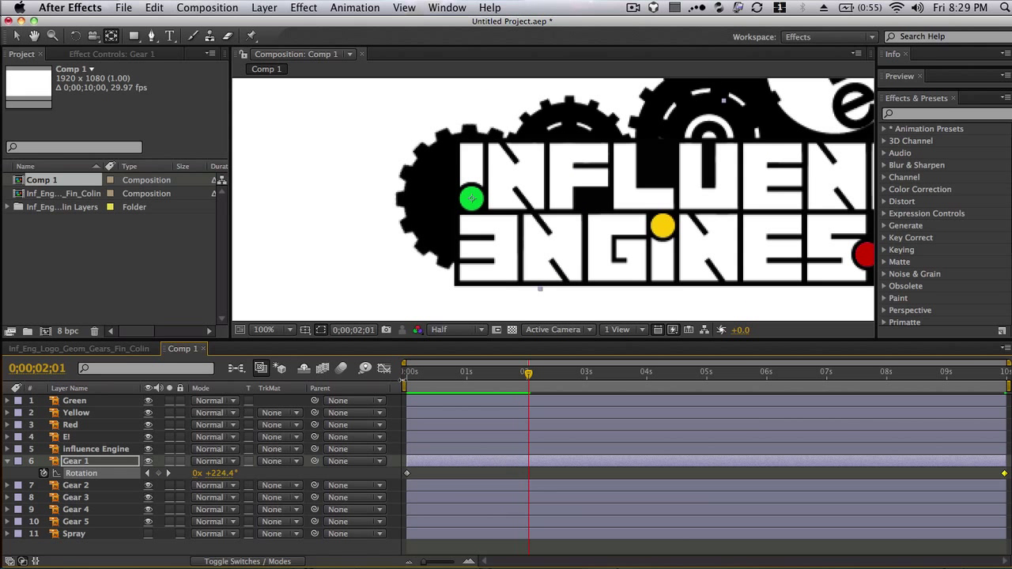
pyautogui.press('space')
pyautogui.press('space')
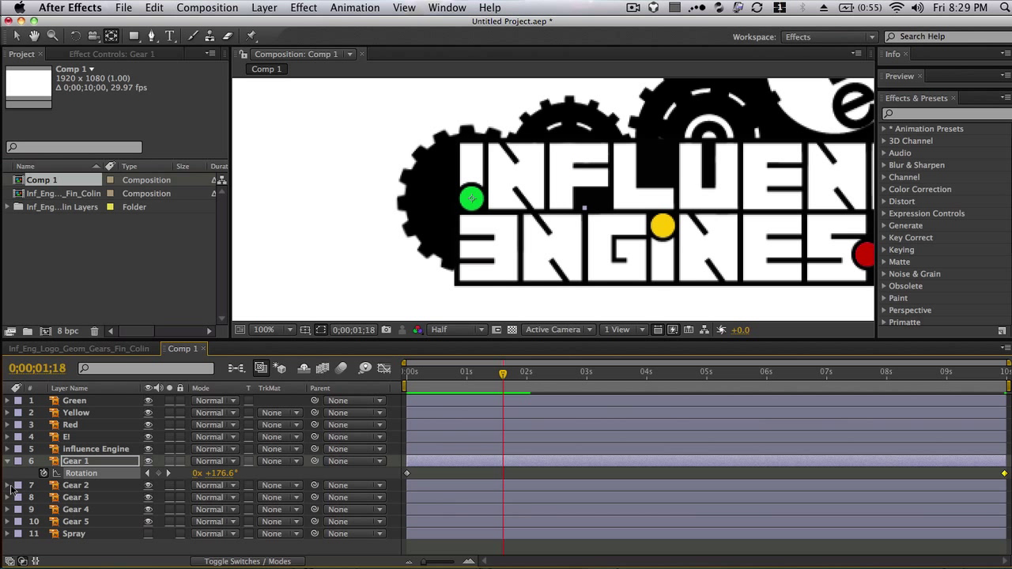
# Step: Give Gear 2's Rotation the expression (thisComp.layer("Gear 1").transform.rotation)*(-.8), and preview the two gears turning
pyautogui.click(68, 486)
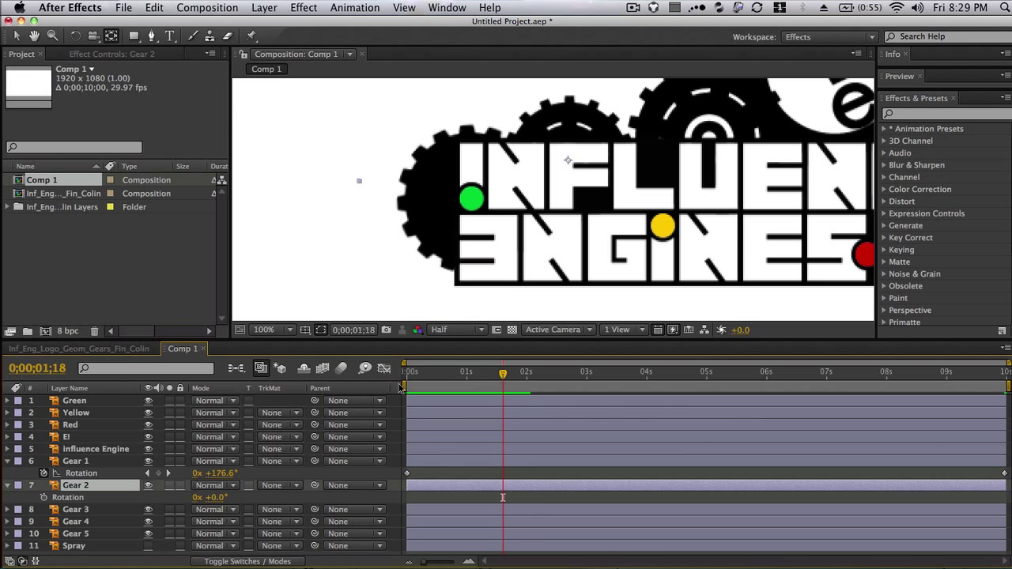
pyautogui.click(403, 384)
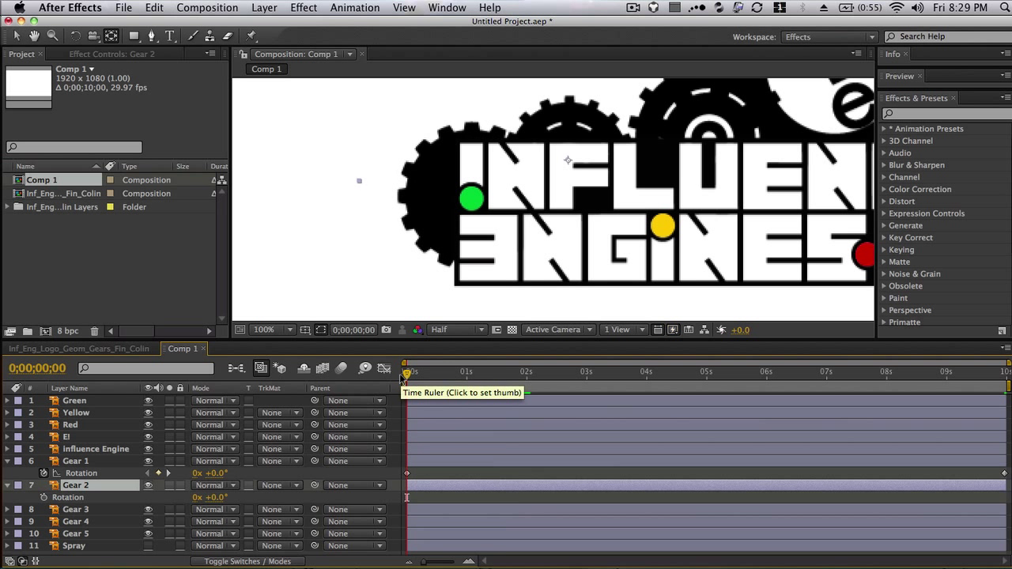
pyautogui.keyDown('alt'); pyautogui.click(43, 497); pyautogui.keyUp('alt')
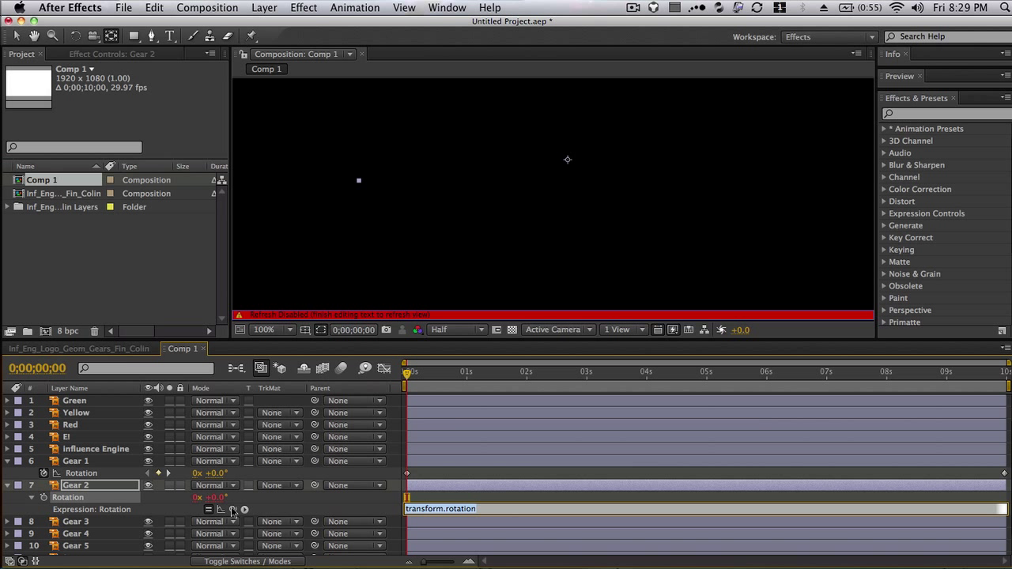
pyautogui.moveTo(232, 510); pyautogui.dragTo(82, 473)
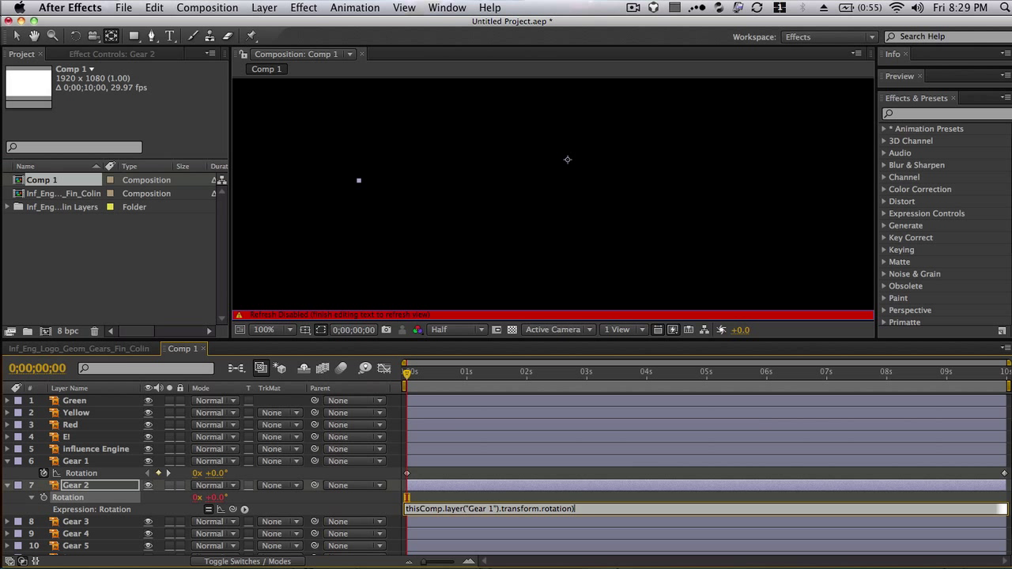
pyautogui.write('(')
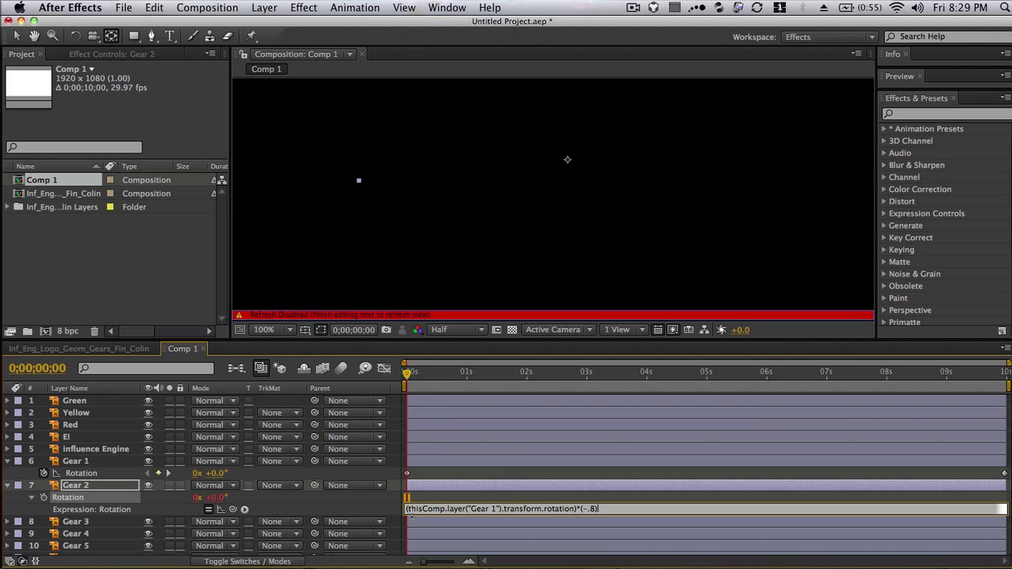
pyautogui.click(379, 511)
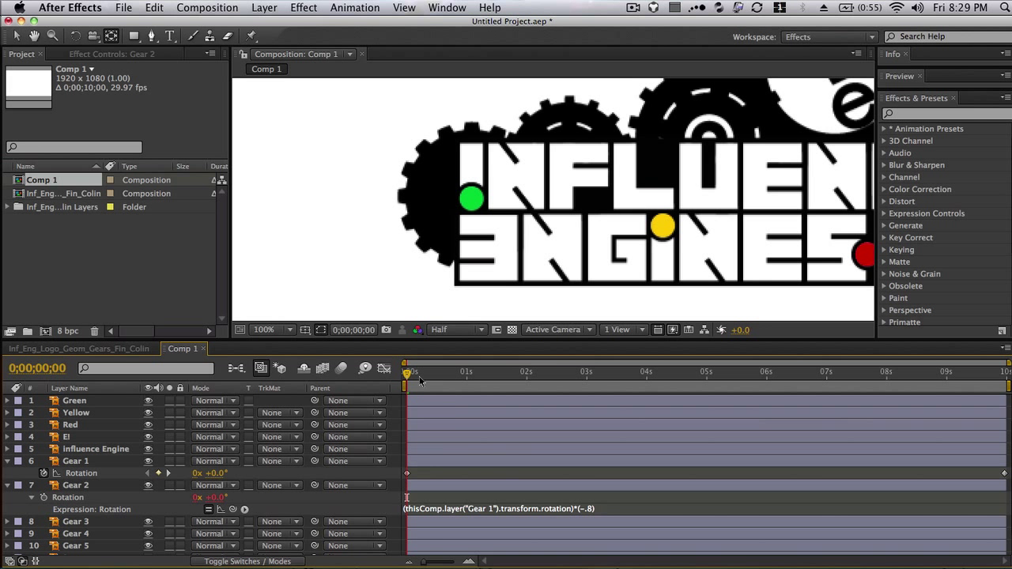
pyautogui.press('space')
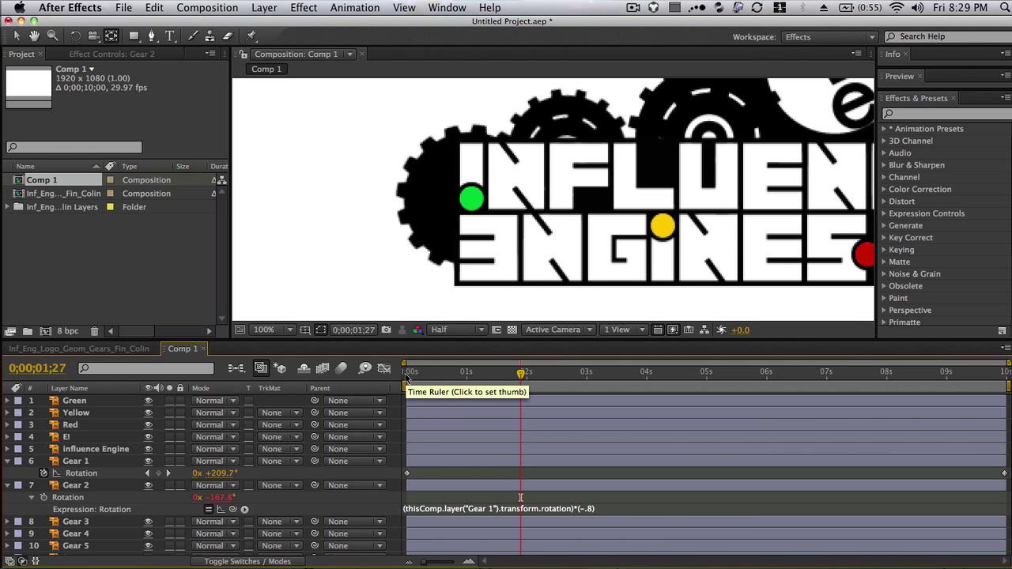
# Step: Add a Rotation expression to Gear 3 linked to Gear 1's Rotation, and replace it with an edited copy of Gear 2's expression
pyautogui.click(87, 527)
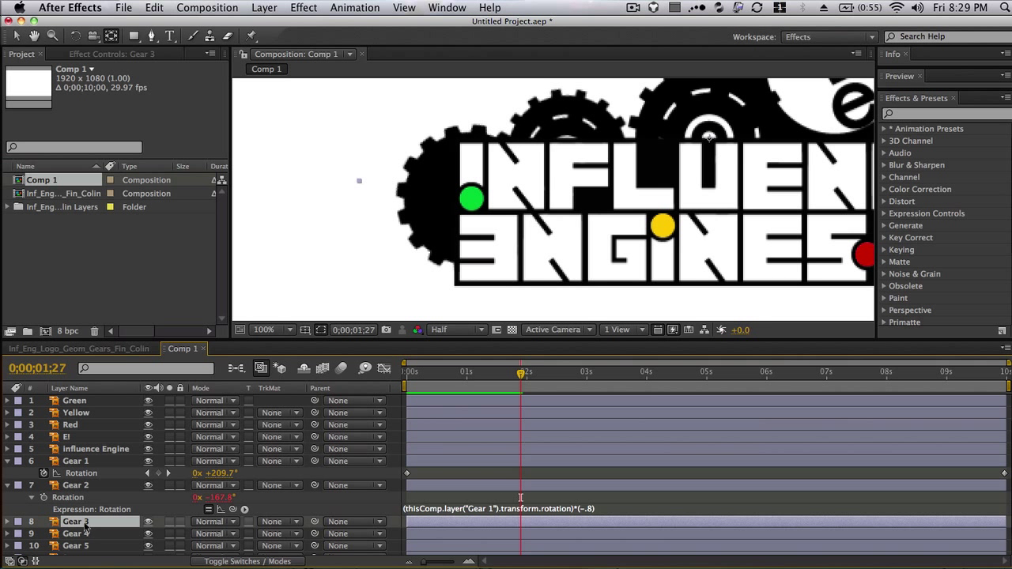
pyautogui.press('r')
pyautogui.scroll(-1, 45, 522)
pyautogui.keyDown('alt'); pyautogui.click(44, 512); pyautogui.keyUp('alt')
pyautogui.moveTo(232, 525); pyautogui.dragTo(204, 452)
pyautogui.click(611, 489)
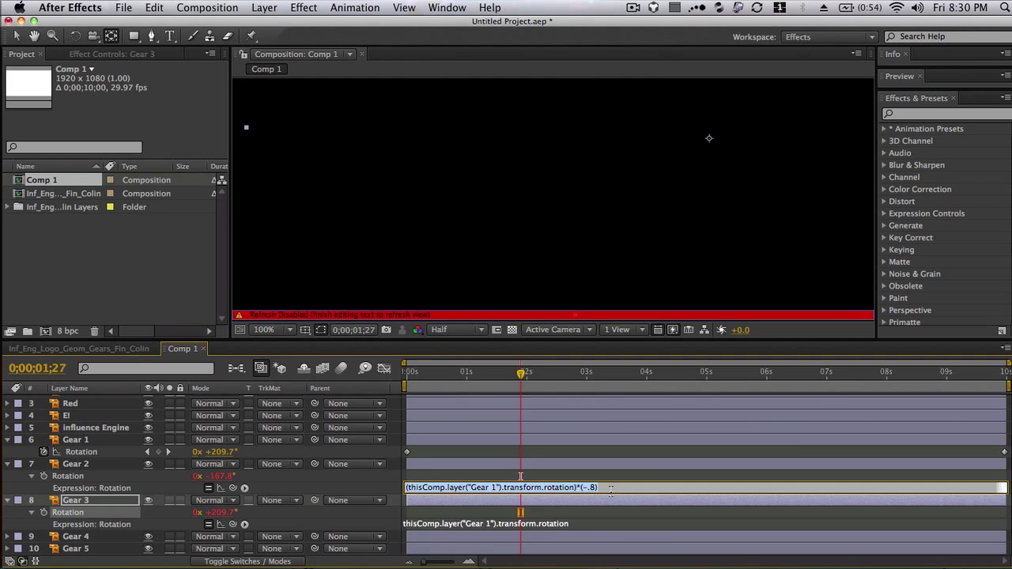
pyautogui.press('super+c')
pyautogui.click(532, 525)
pyautogui.press('super+v')
pyautogui.press('BackSpace')
pyautogui.click(554, 512)
# Step: Edit Gear 3's Rotation expression to (thisComp.layer("Gear 1").transform.rotation)*(-.5)
pyautogui.moveTo(638, 149); pyautogui.dragTo(474, 212)
pyautogui.click(8, 500)
pyautogui.click(88, 500)
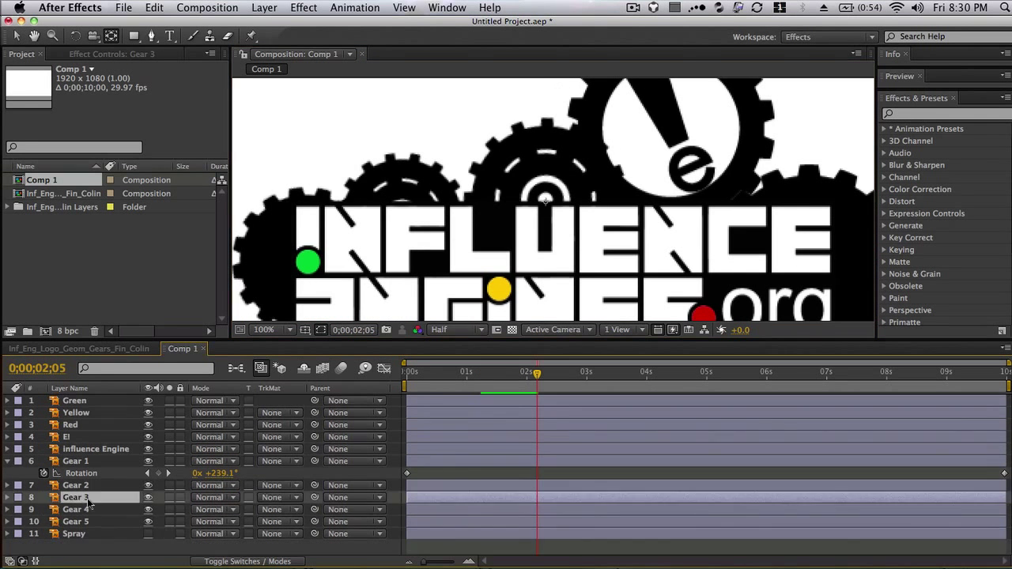
pyautogui.press('e')
pyautogui.press('e')
pyautogui.click(560, 521)
pyautogui.press('BackSpace')
pyautogui.click(488, 402)
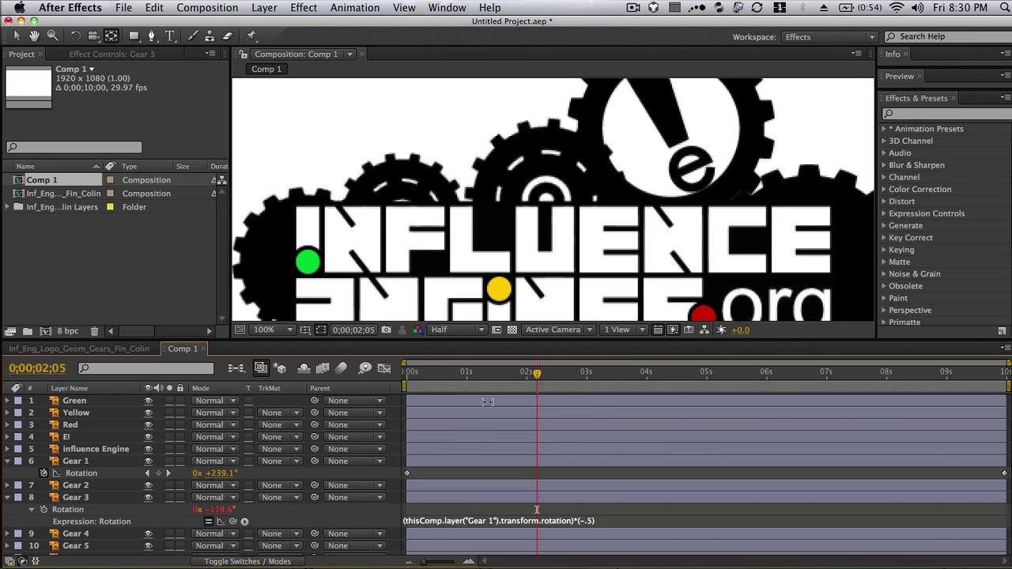
# Step: Scrub to 0;00;01;27 to check the gears, and redo the expression edit on Gear 3's Rotation
pyautogui.moveTo(470, 378); pyautogui.dragTo(511, 378)
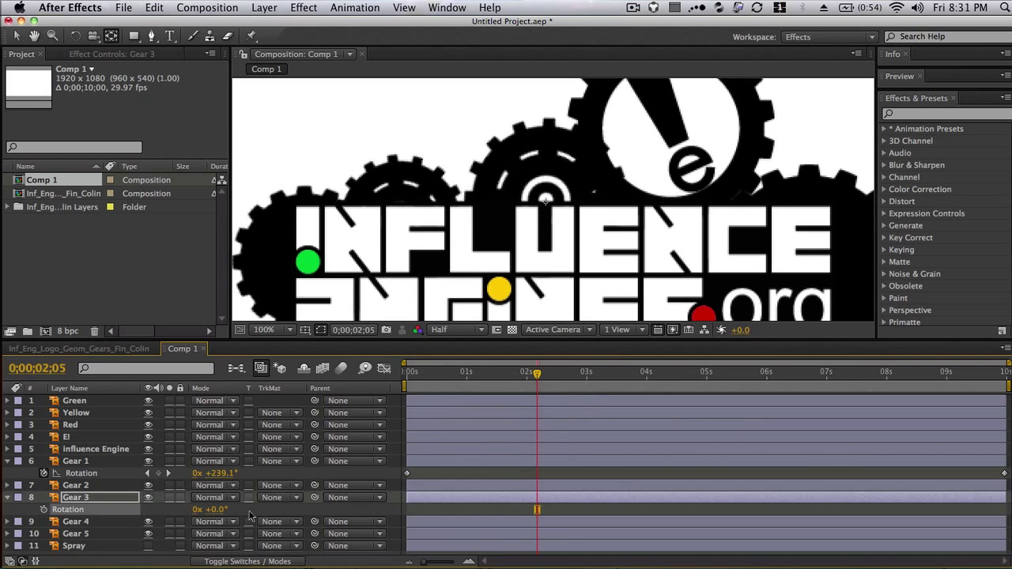
pyautogui.click(520, 373)
pyautogui.click(31, 510)
pyautogui.click(153, 7)
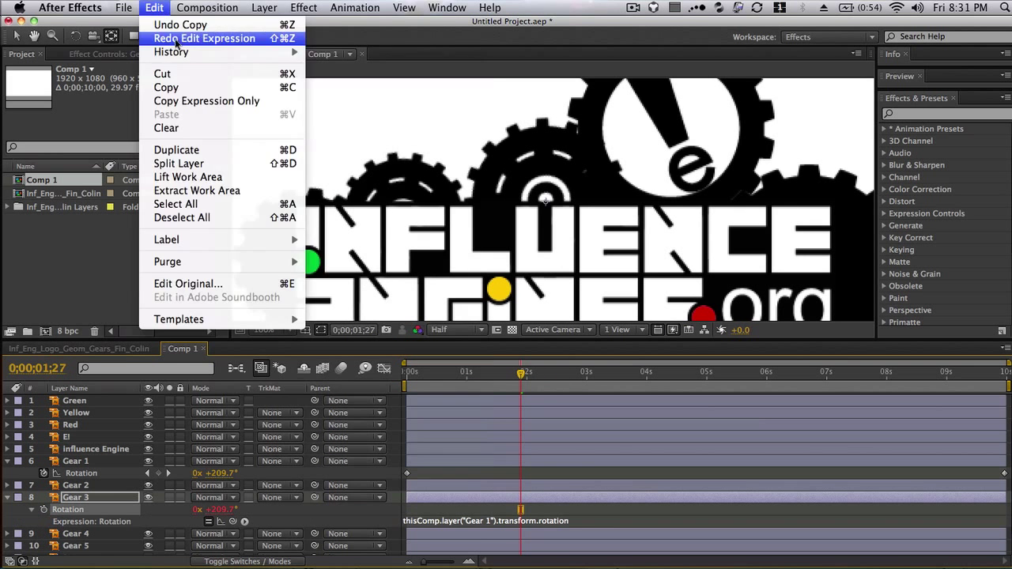
pyautogui.click(174, 38)
# Step: Paste the copied expression into Gear 4's Rotation
pyautogui.click(7, 497)
pyautogui.click(76, 510)
pyautogui.press('r')
pyautogui.keyDown('alt'); pyautogui.click(43, 521); pyautogui.keyUp('alt')
pyautogui.press('super+v')
pyautogui.click(7, 509)
# Step: Paste the expression into Gear 5's Rotation and edit it to (thisComp.layer("Gear 1").transform.rotation)*(.5)
pyautogui.click(79, 522)
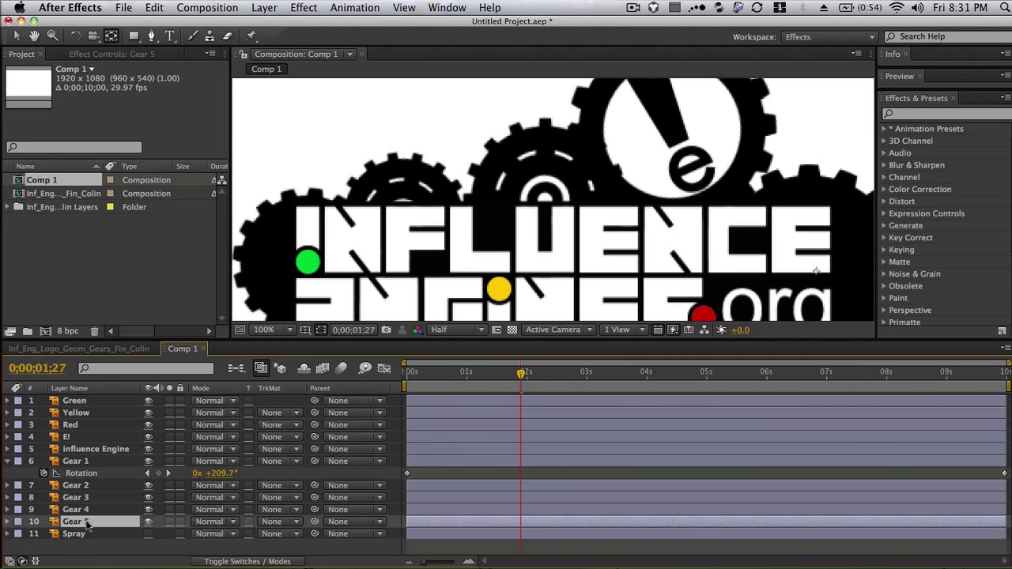
pyautogui.press('r')
pyautogui.keyDown('alt'); pyautogui.click(44, 533); pyautogui.keyUp('alt')
pyautogui.press('super+v')
pyautogui.click(587, 545)
pyautogui.press('BackSpace')
pyautogui.click(470, 257)
# Step: Fit the whole composition in view, preview the gear animation, and return to the first frame
pyautogui.click(264, 330)
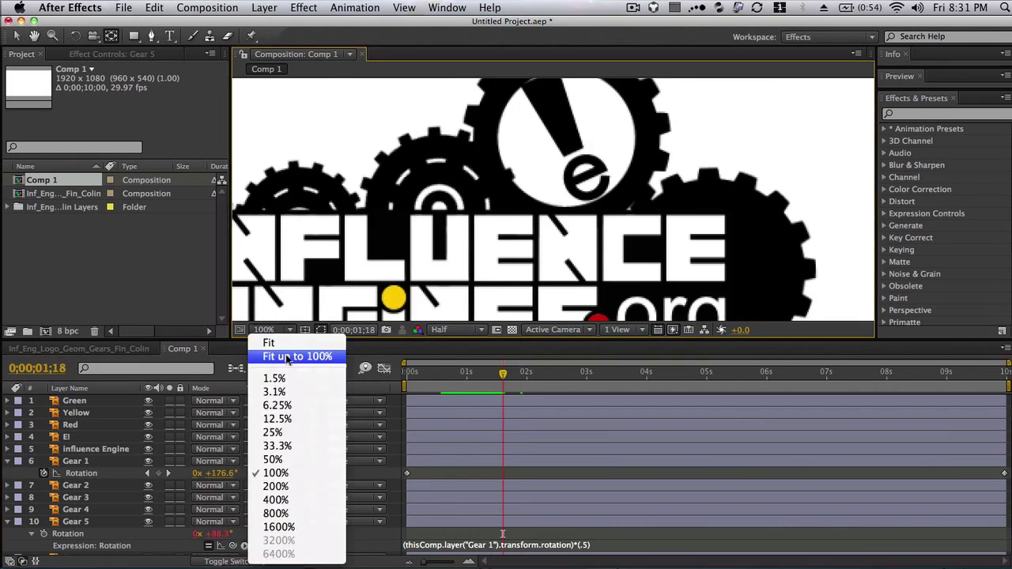
pyautogui.click(296, 355)
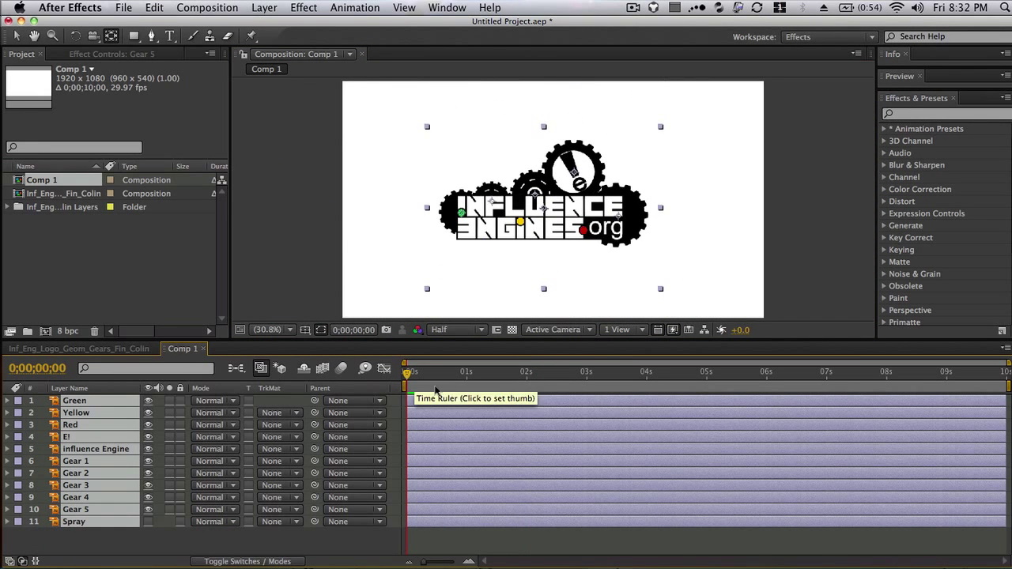
pyautogui.press('space')
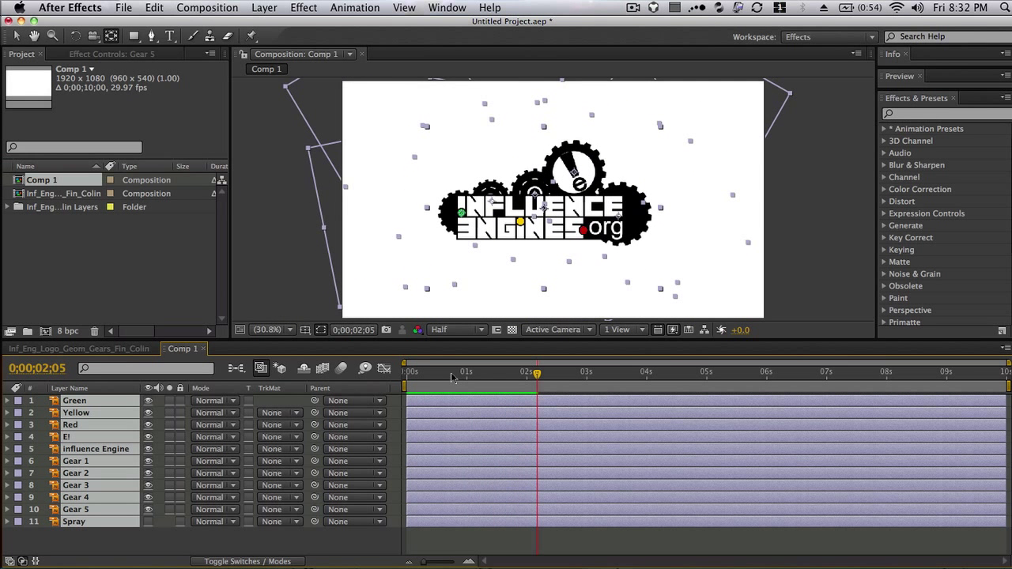
pyautogui.moveTo(450, 373); pyautogui.dragTo(406, 377)
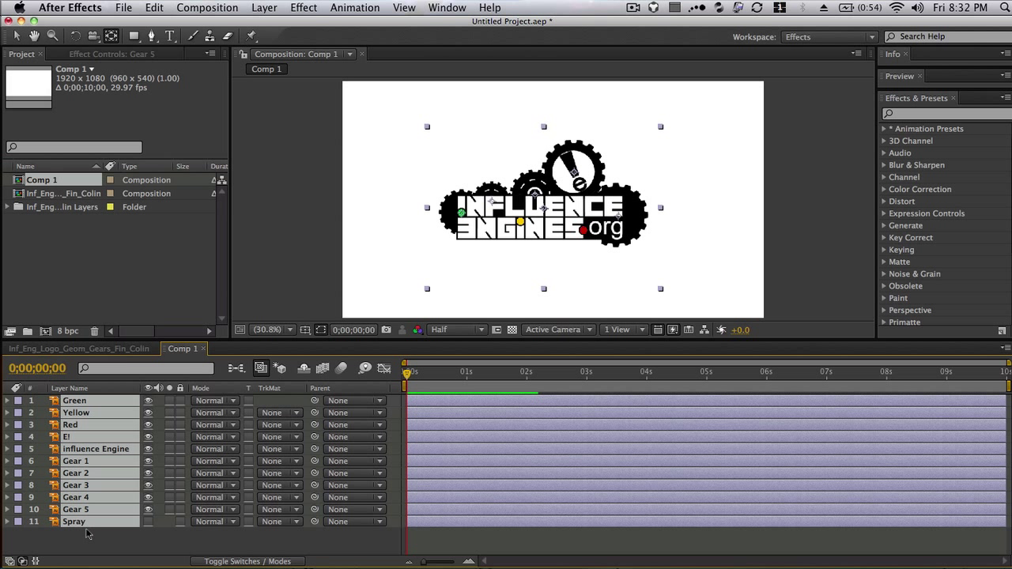
# Step: Deselect all layers and briefly show the Spray layer to examine its artwork, then hide it again
pyautogui.click(103, 549)
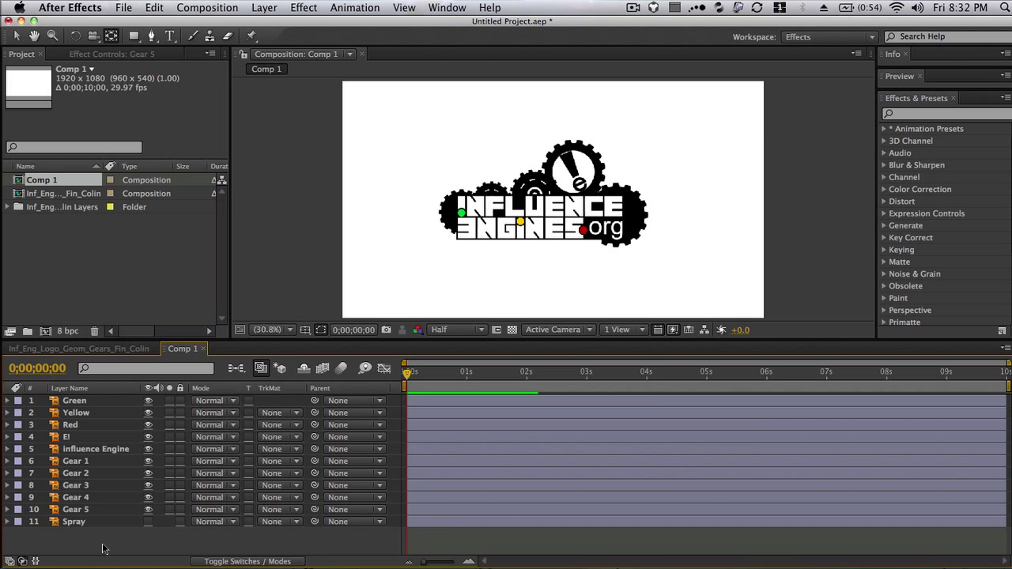
pyautogui.click(148, 522)
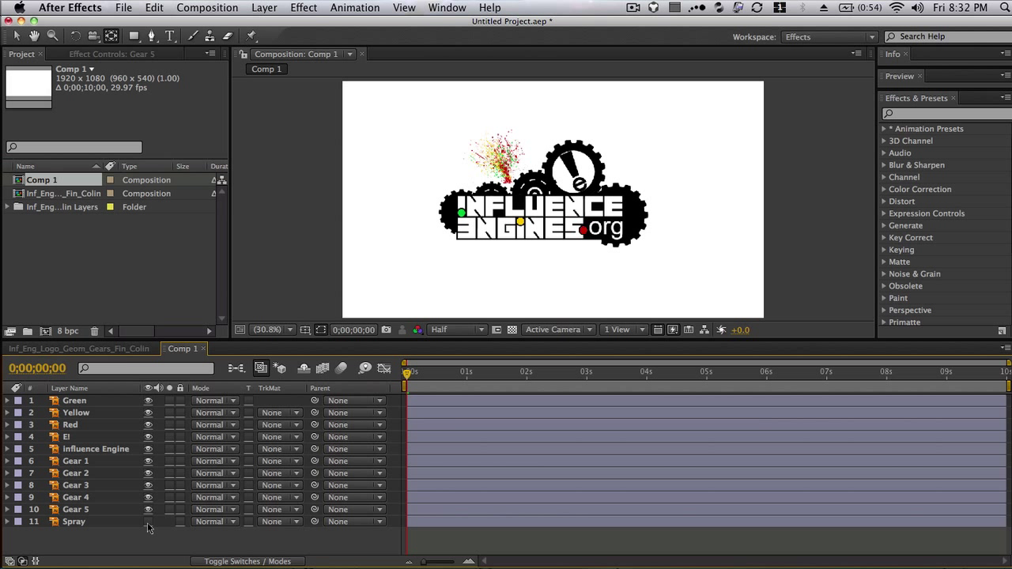
pyautogui.click(148, 523)
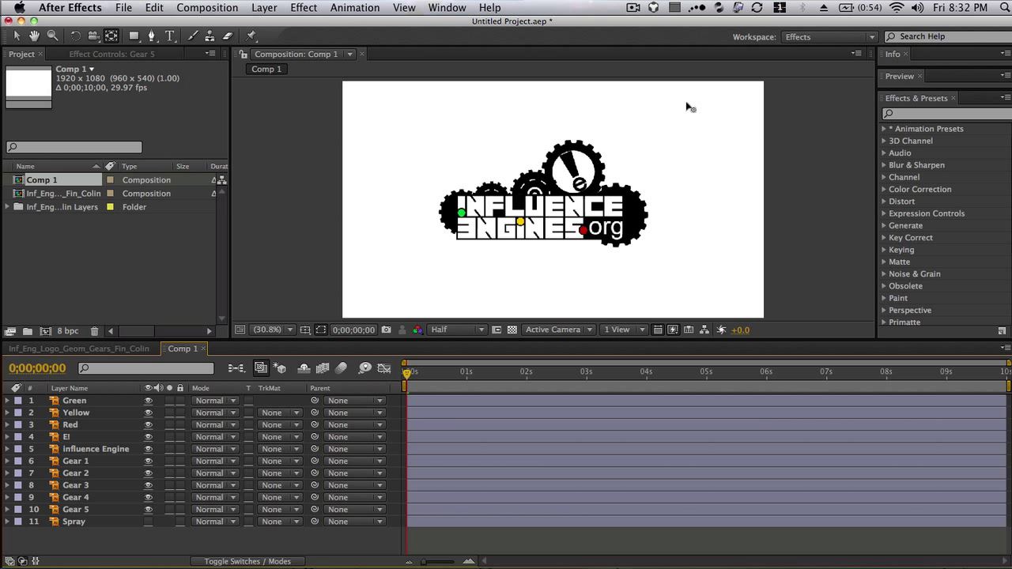
# Step: Create a red 1920 x 1080 px solid layer in Comp 1
pyautogui.click(269, 10)
pyautogui.moveTo(277, 28)
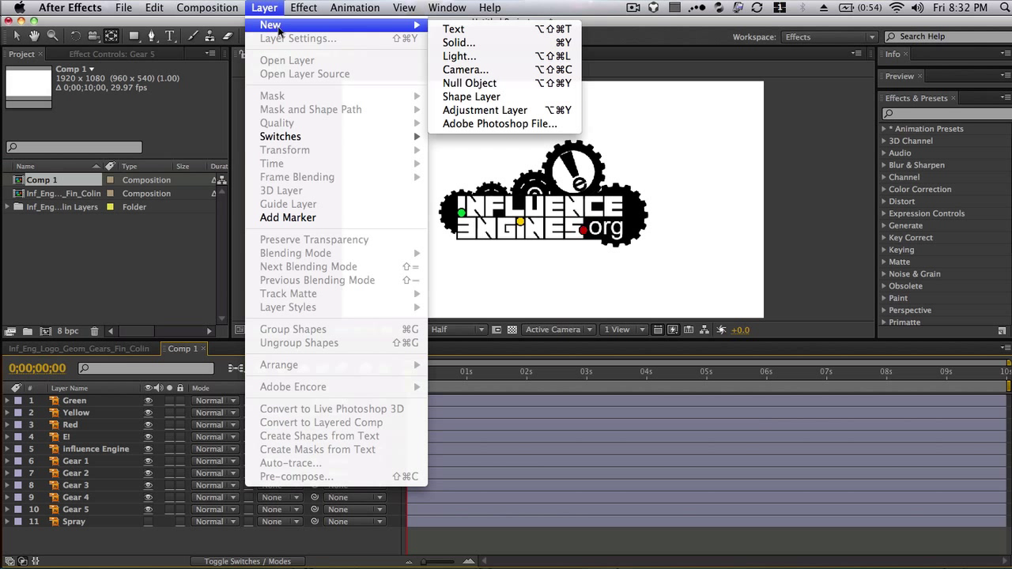
pyautogui.click(450, 44)
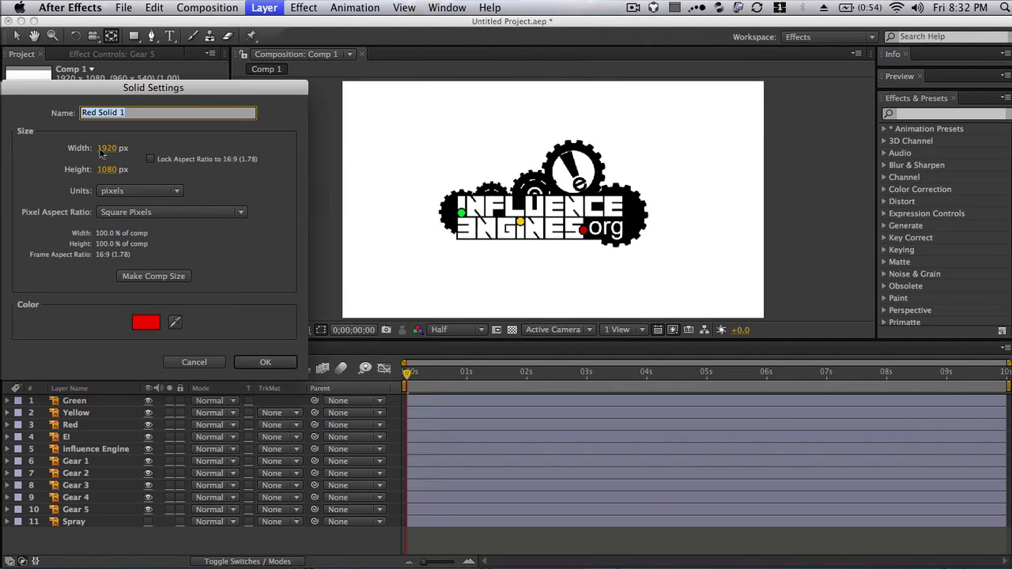
pyautogui.click(253, 363)
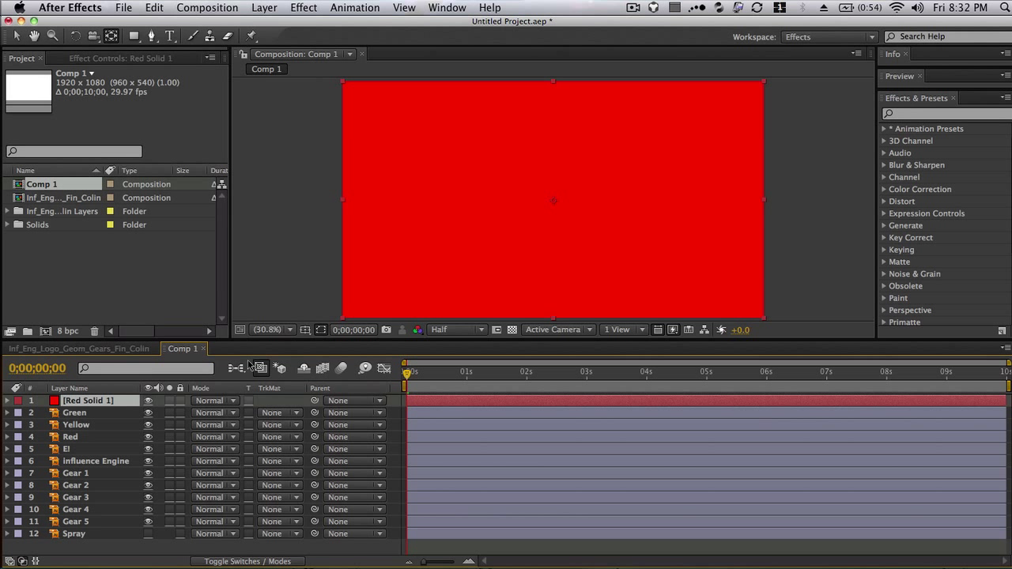
# Step: Find the CC Particle World effect and apply it to the red solid
pyautogui.click(913, 115)
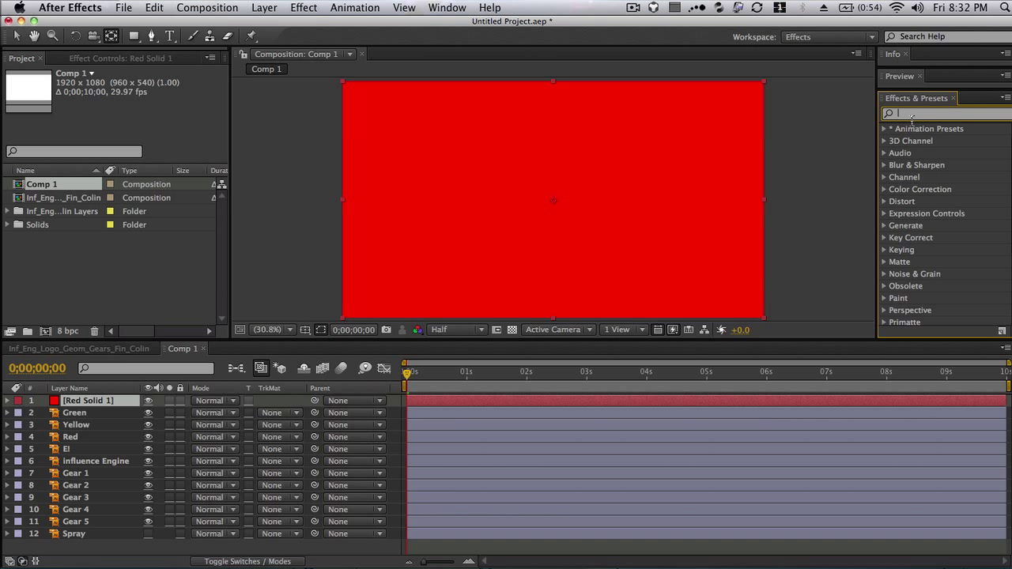
pyautogui.write('parti')
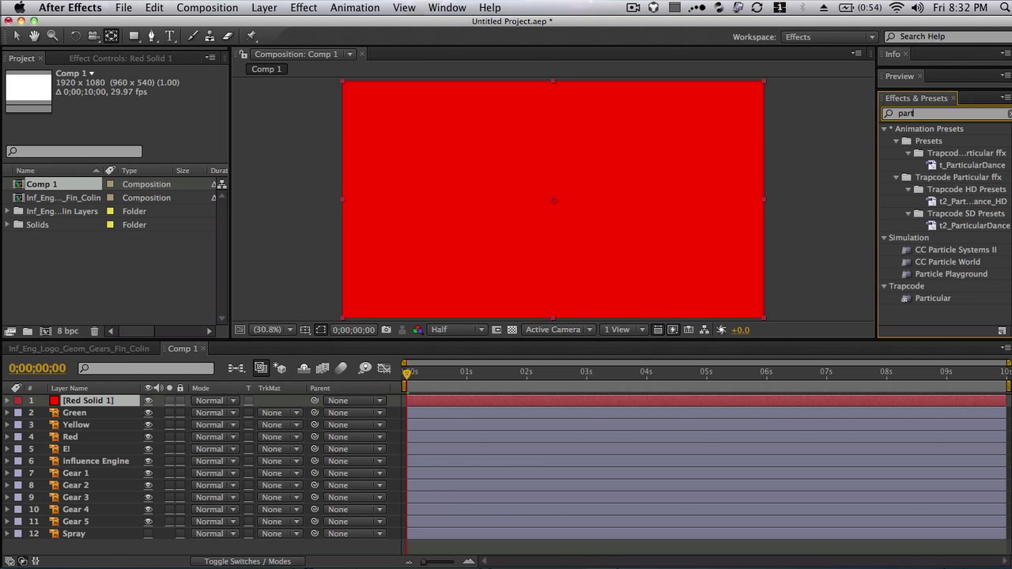
pyautogui.doubleClick(962, 263)
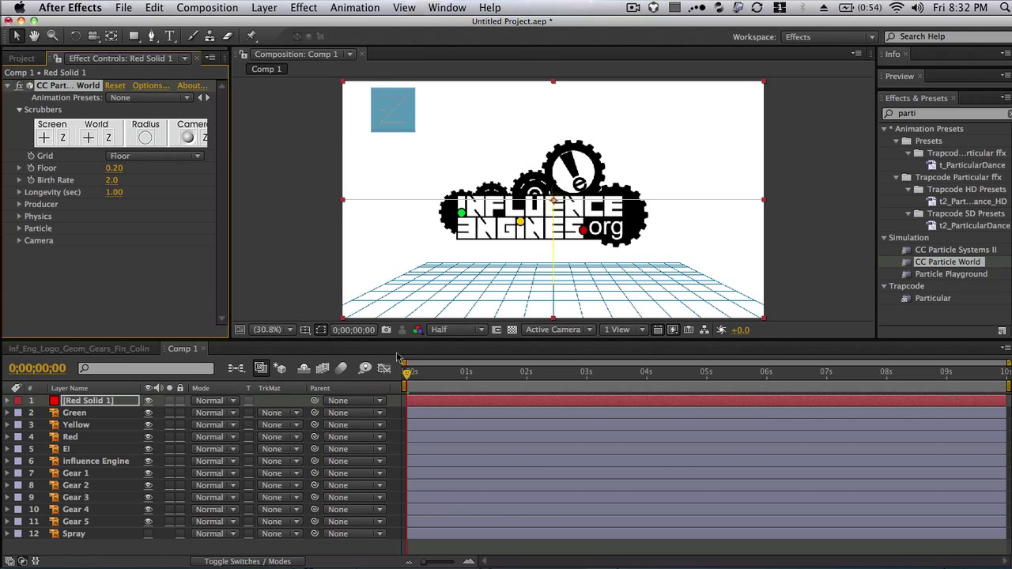
# Step: Scrub to 0;00;00;27 and set CC Particle World's Grid to Off
pyautogui.moveTo(429, 374); pyautogui.dragTo(462, 375)
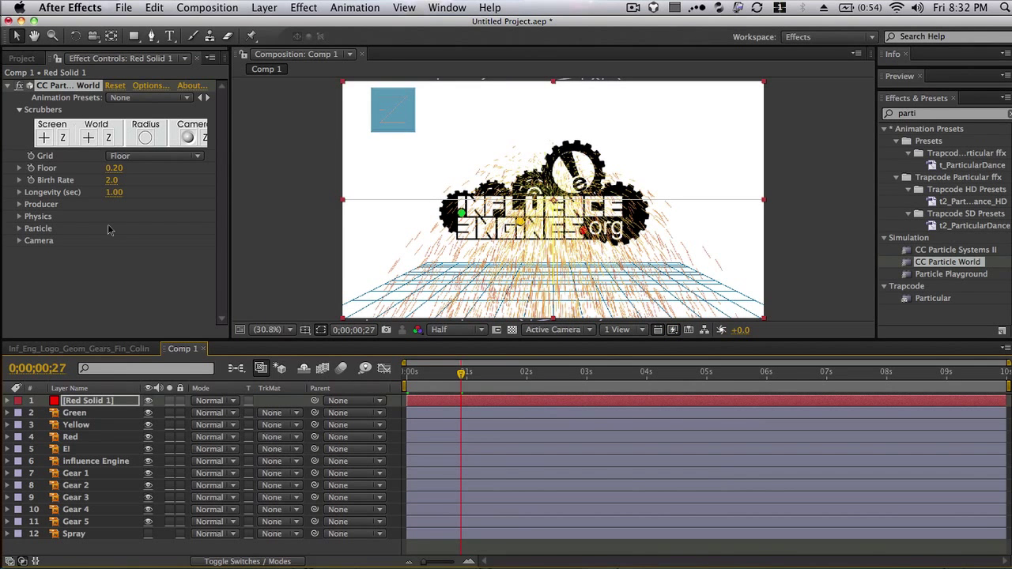
pyautogui.click(129, 158)
pyautogui.click(160, 115)
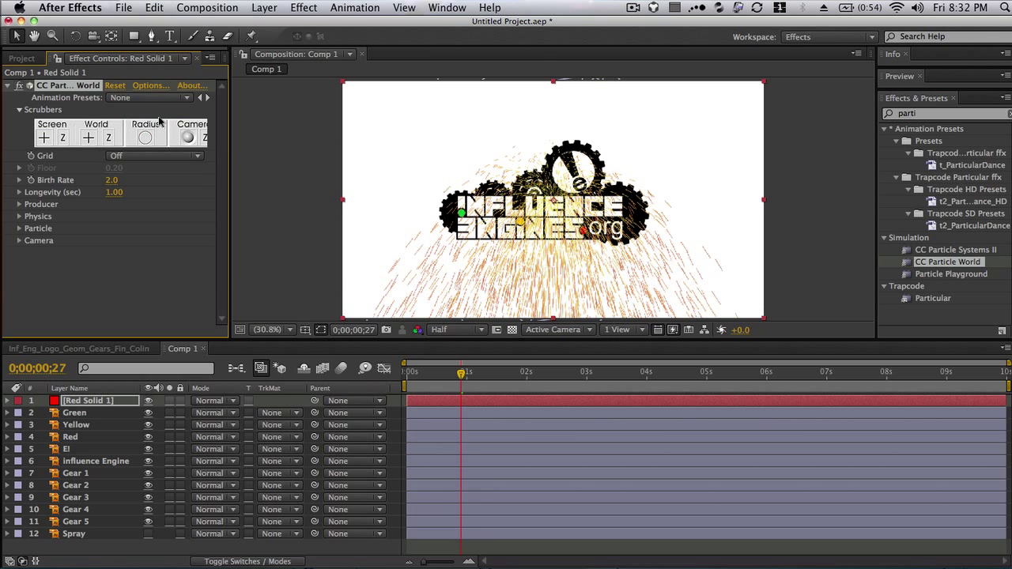
# Step: Expand the Producer and Physics settings of CC Particle World and set the Animation type to Direction Axis
pyautogui.click(19, 204)
pyautogui.click(19, 289)
pyautogui.scroll(-1, 16, 292)
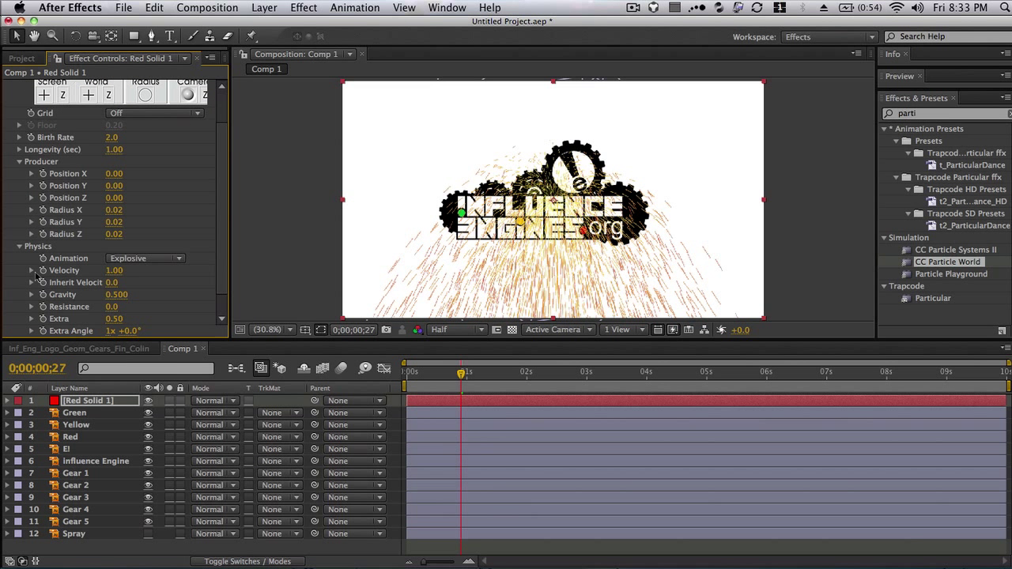
pyautogui.click(144, 261)
pyautogui.click(158, 270)
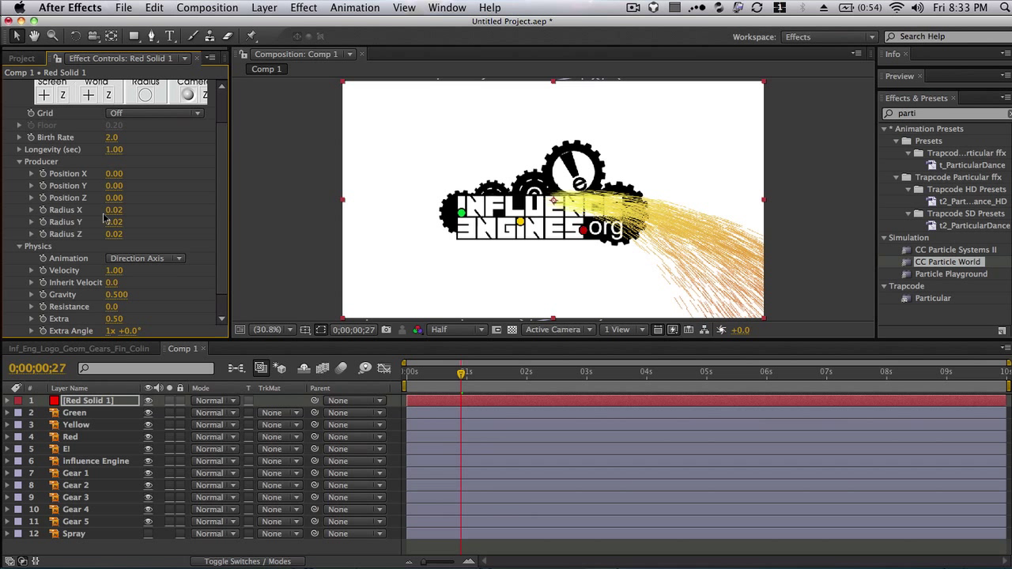
# Step: Set the particle physics Extra to 0.10 and Extra Angle to -2x -163.0°
pyautogui.scroll(-1, 164, 294)
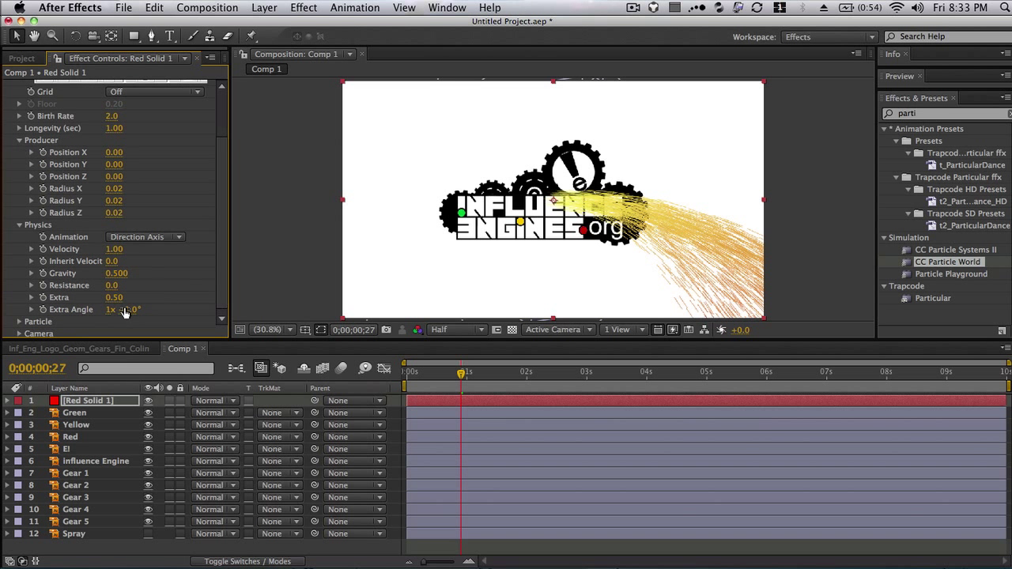
pyautogui.moveTo(118, 298)
pyautogui.mouseDown()
pyautogui.moveTo(94, 305)
pyautogui.moveTo(246, 288)
pyautogui.mouseUp()
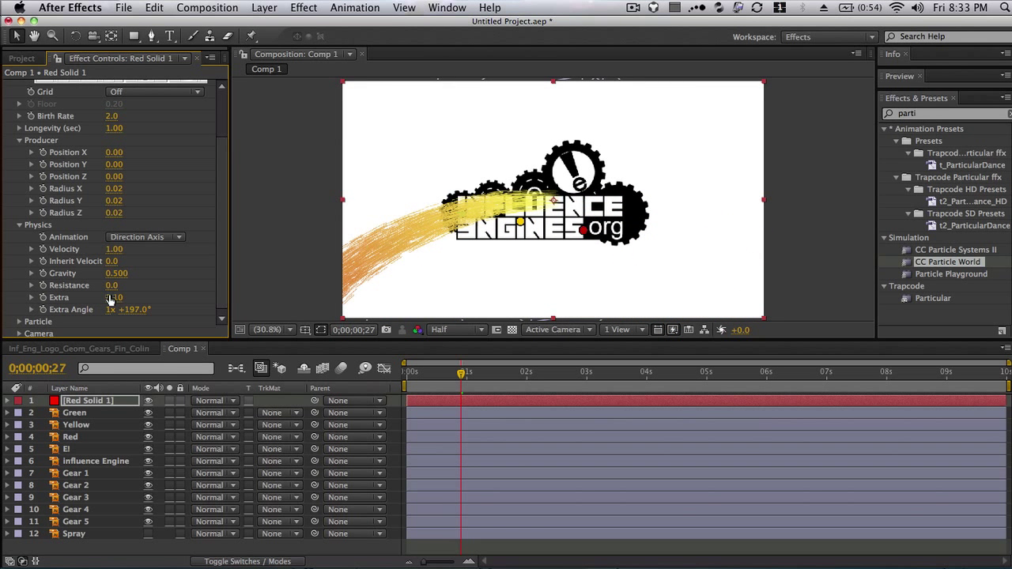
pyautogui.moveTo(110, 299)
pyautogui.mouseDown()
pyautogui.moveTo(140, 290)
pyautogui.moveTo(79, 310)
pyautogui.mouseUp()
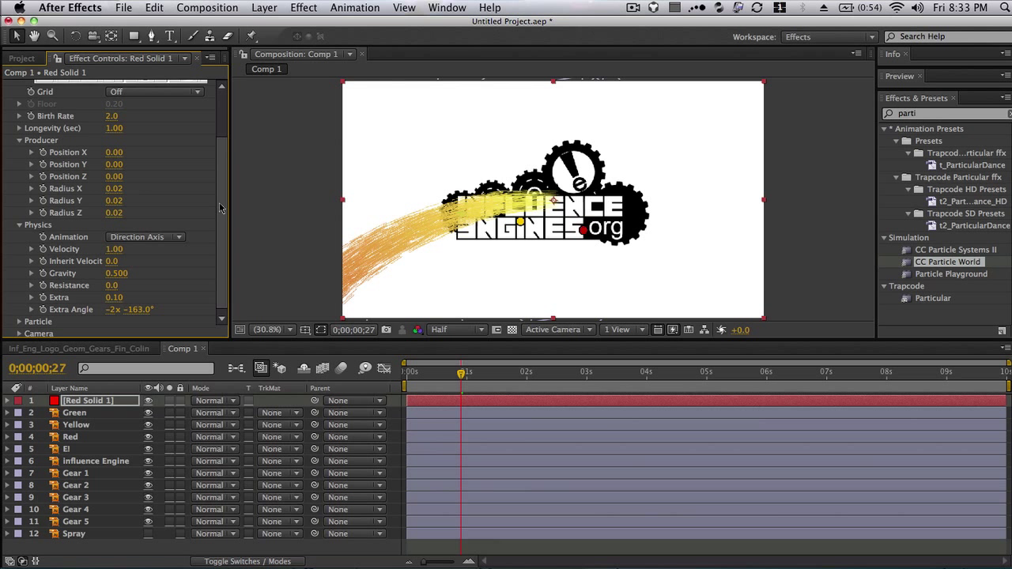
pyautogui.moveTo(222, 208)
pyautogui.mouseDown()
pyautogui.moveTo(223, 225)
pyautogui.moveTo(236, 217)
pyautogui.mouseUp()
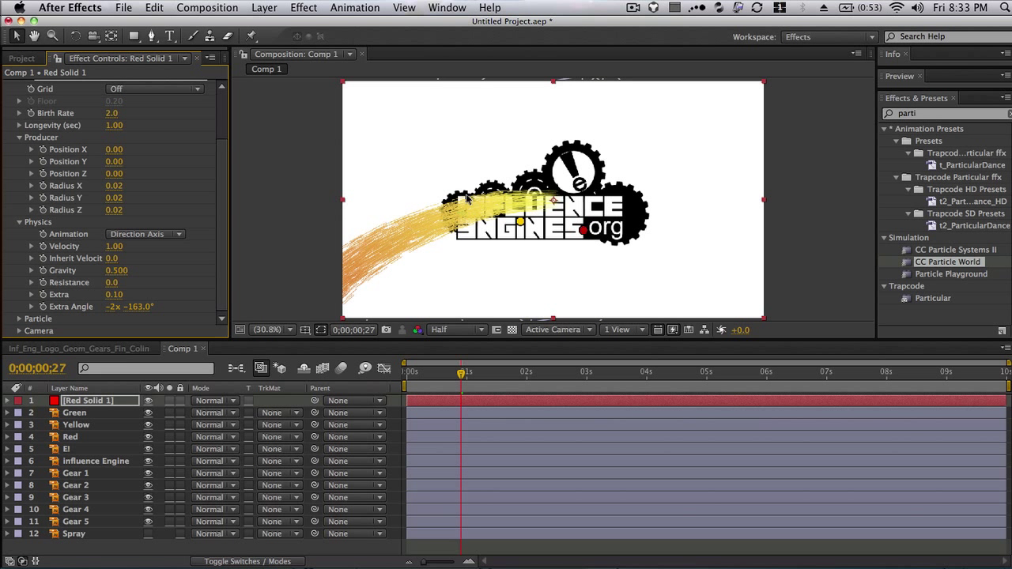
# Step: Rotate the red solid to 59° and move its emitter into the gap between the second and third gears from the logo's left
pyautogui.press('r')
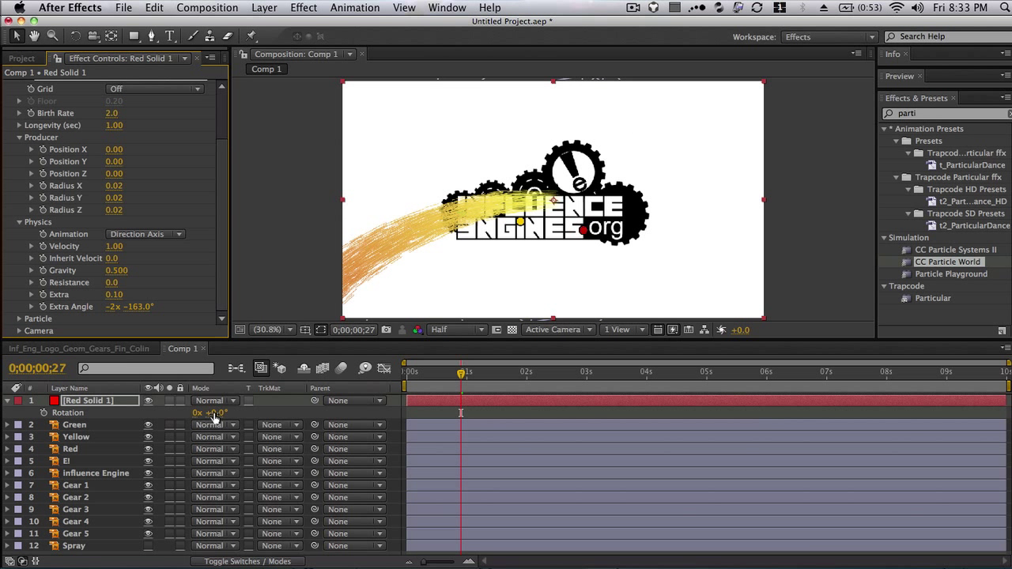
pyautogui.moveTo(214, 417); pyautogui.dragTo(236, 412)
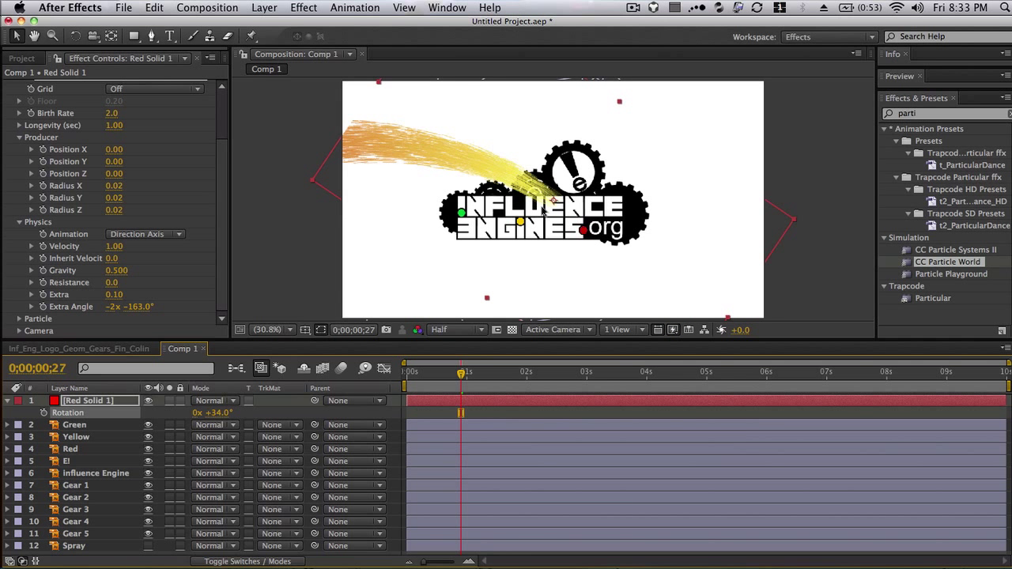
pyautogui.moveTo(543, 210); pyautogui.dragTo(503, 191)
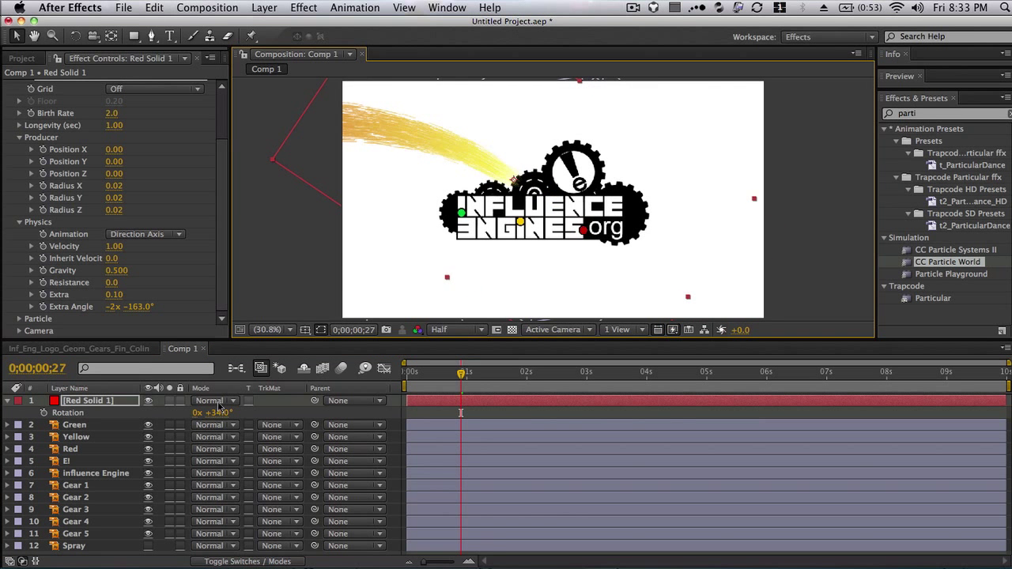
pyautogui.moveTo(219, 406); pyautogui.dragTo(245, 404)
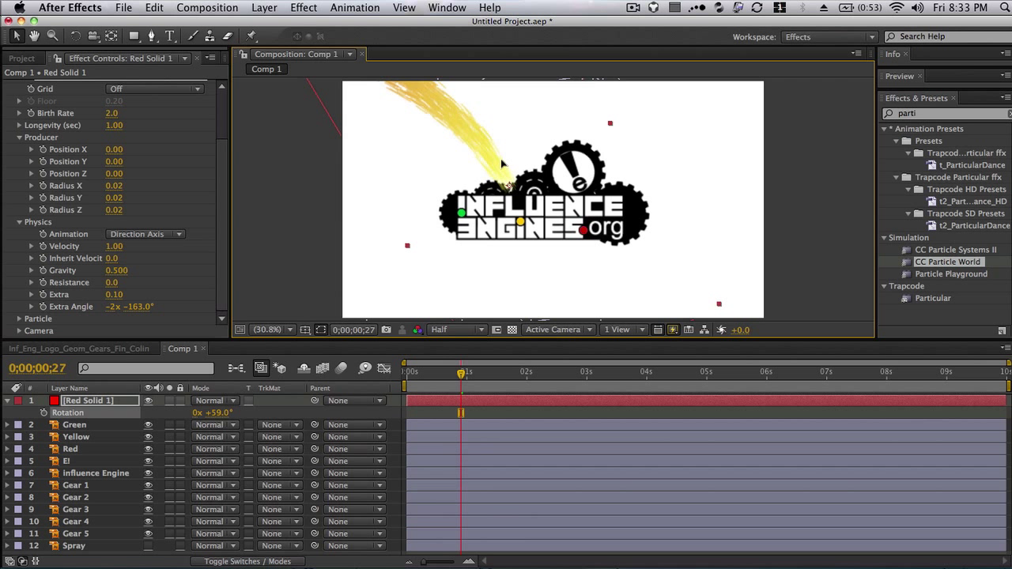
pyautogui.click(502, 160)
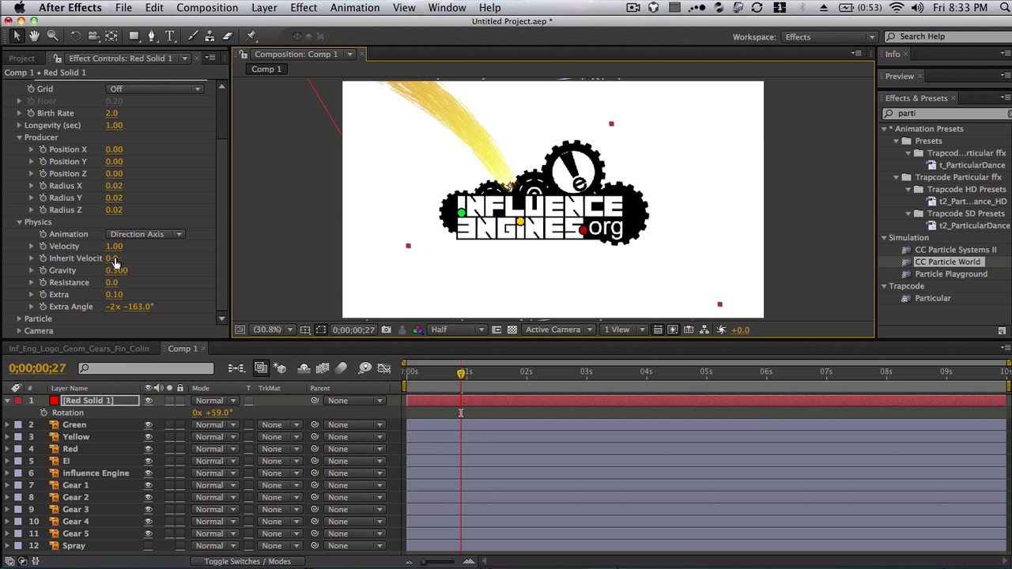
# Step: Set Extra to 0.58 and shrink the producer to Radius X 0.00 and Radius Y 0.01
pyautogui.moveTo(111, 295); pyautogui.dragTo(144, 294)
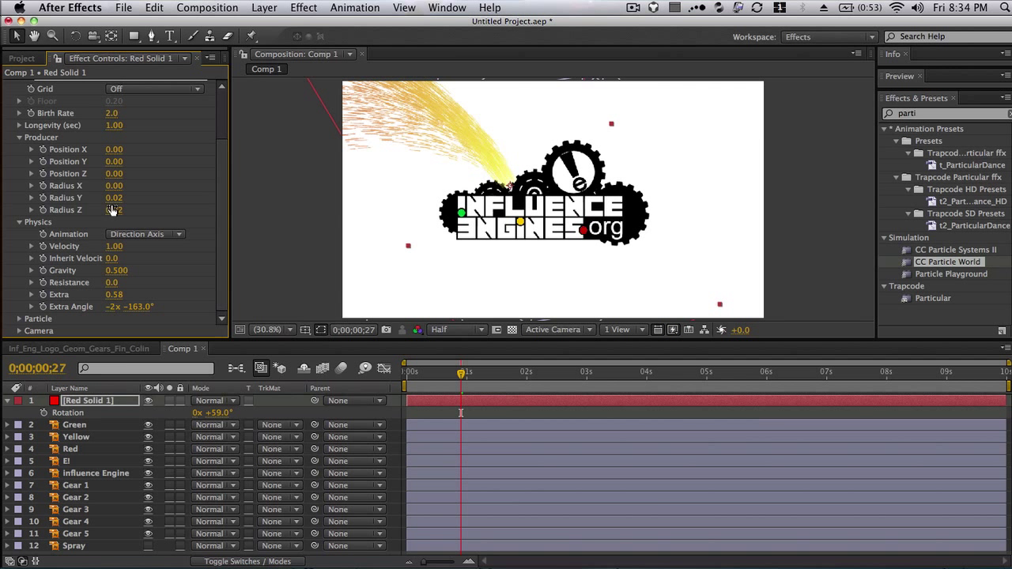
pyautogui.moveTo(114, 197); pyautogui.dragTo(102, 198)
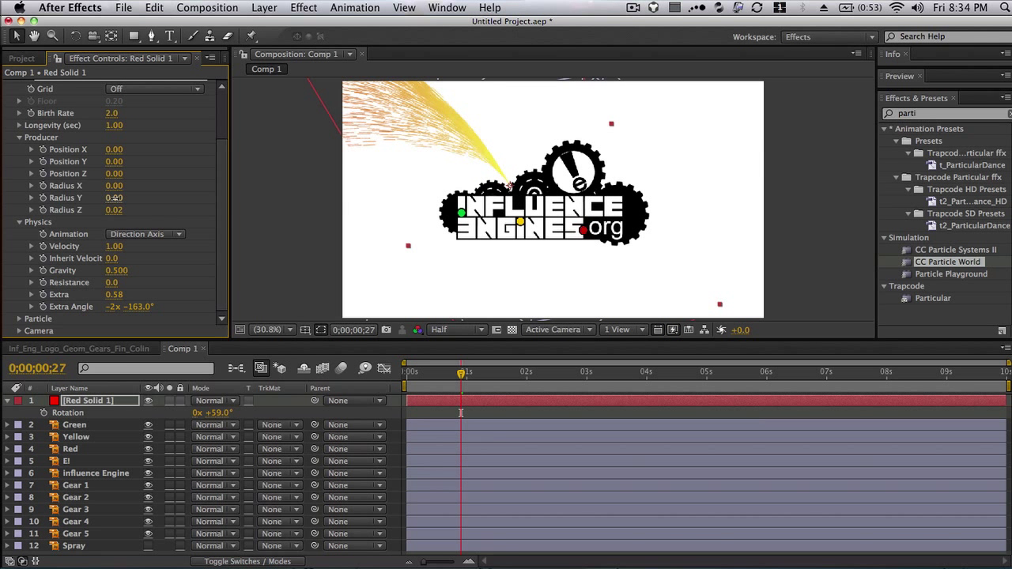
pyautogui.moveTo(115, 198); pyautogui.dragTo(119, 198)
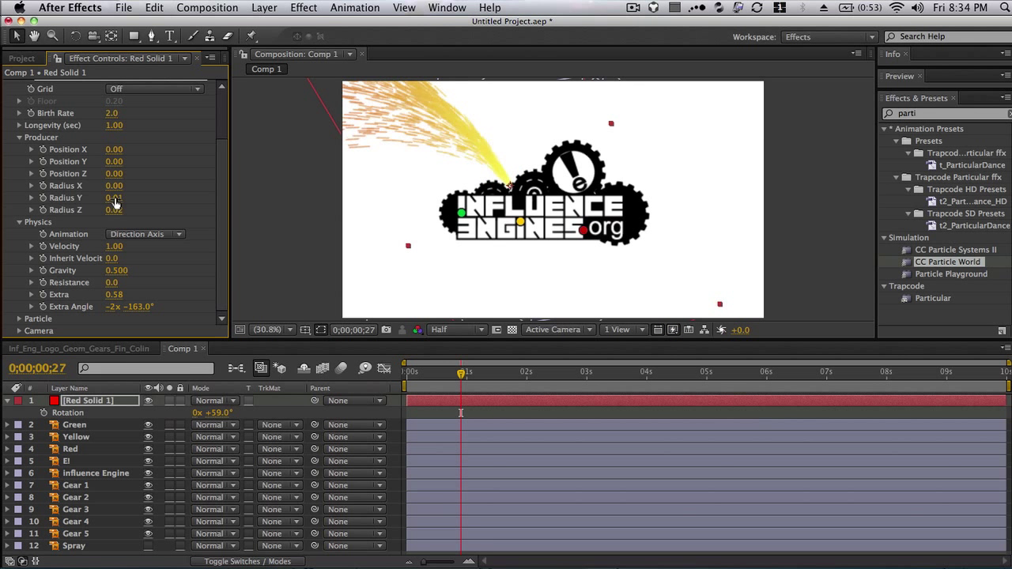
# Step: Examine up close where the particle stream emerges between the gears, then view the composition at 50%
pyautogui.press('.')
pyautogui.scroll(3, 507, 191)
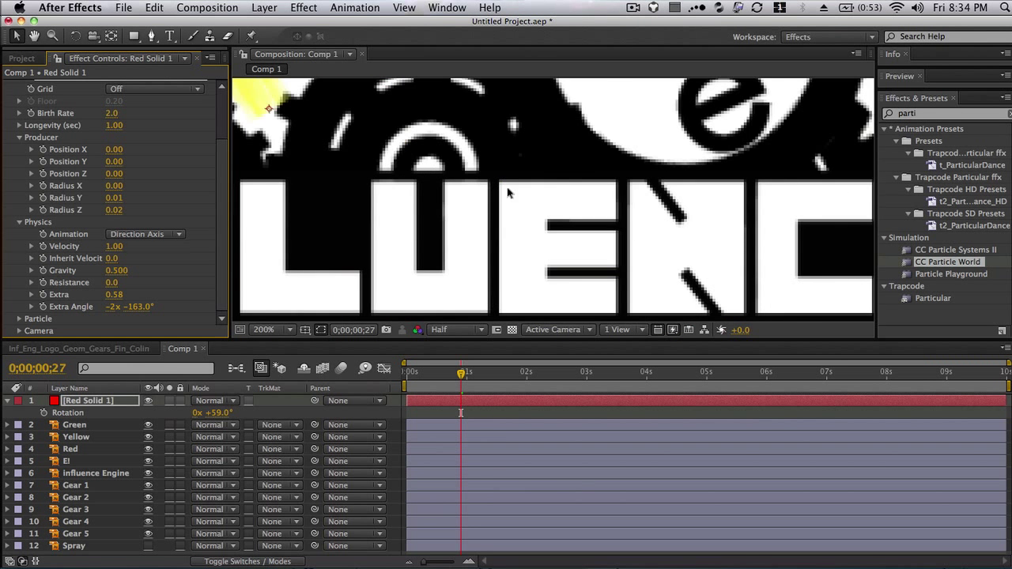
pyautogui.moveTo(425, 184); pyautogui.dragTo(552, 256)
pyautogui.click(277, 330)
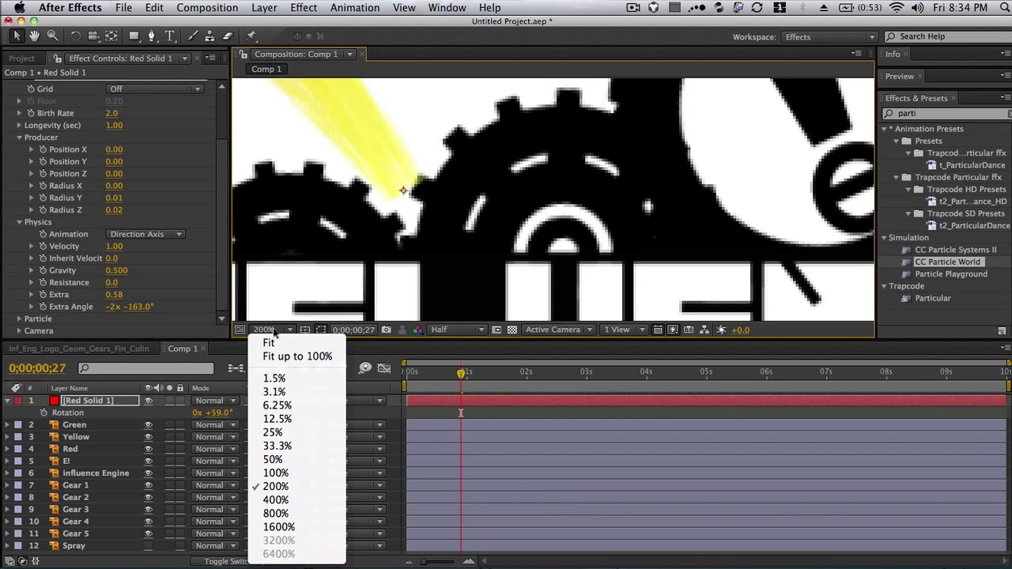
pyautogui.click(268, 459)
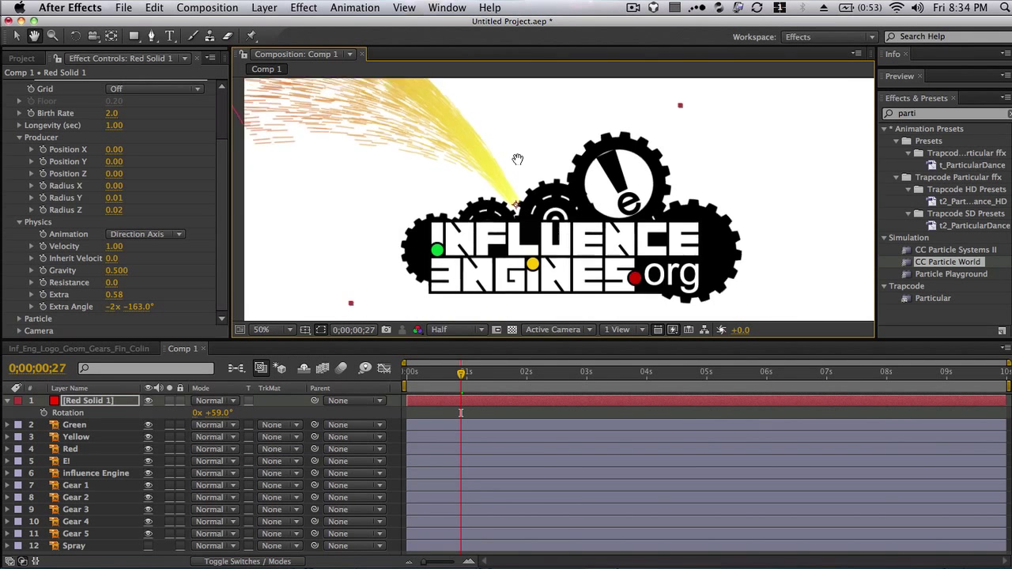
pyautogui.scroll(3, 464, 211)
# Step: Preview the particle stream from the first frame and set its Velocity to 0.49
pyautogui.click(407, 373)
pyautogui.press('space')
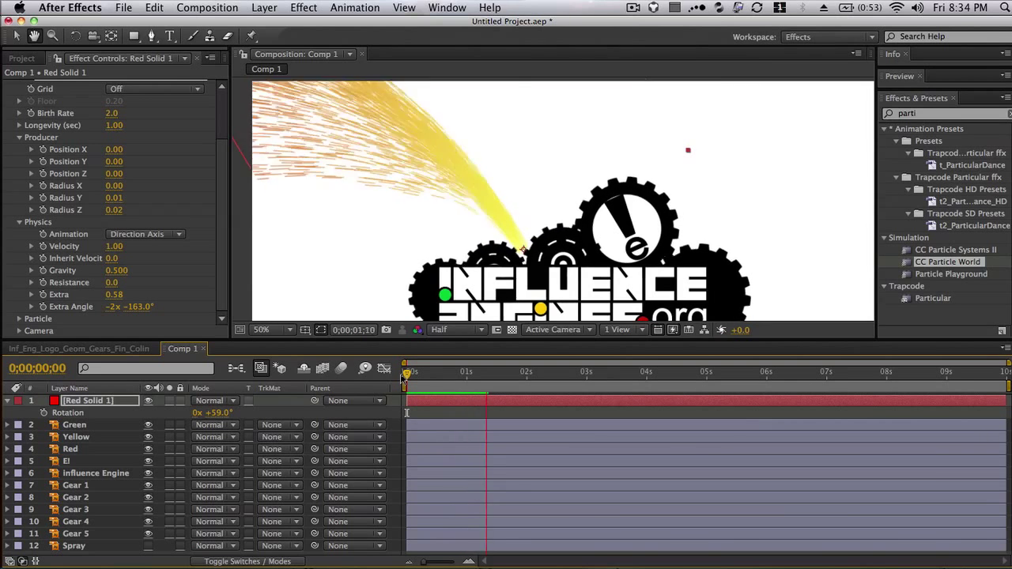
pyautogui.press('space')
pyautogui.moveTo(115, 246); pyautogui.dragTo(86, 217)
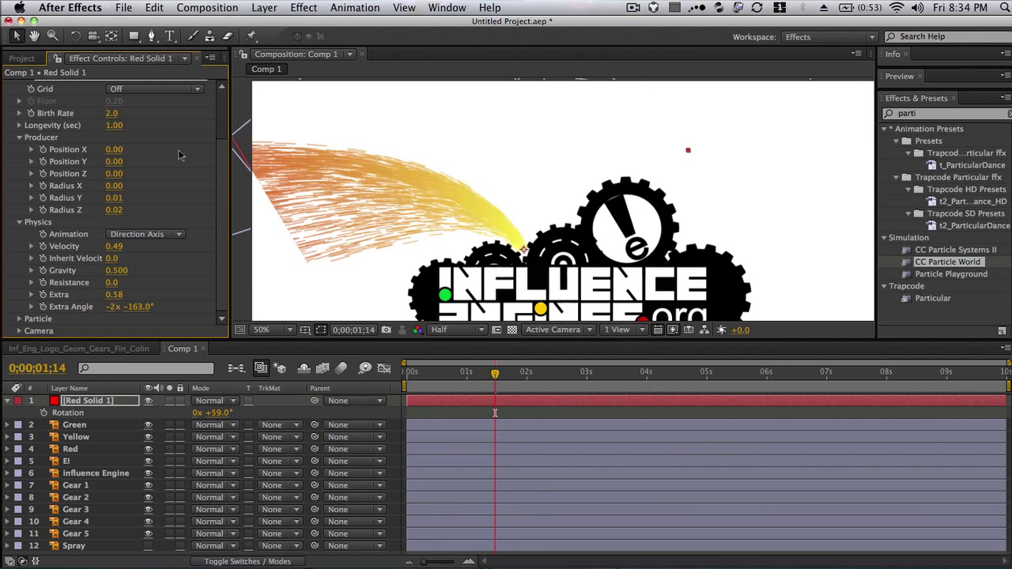
# Step: Rotate the red solid slightly further clockwise and scale it to 134%
pyautogui.moveTo(207, 417); pyautogui.dragTo(264, 412)
pyautogui.press('s')
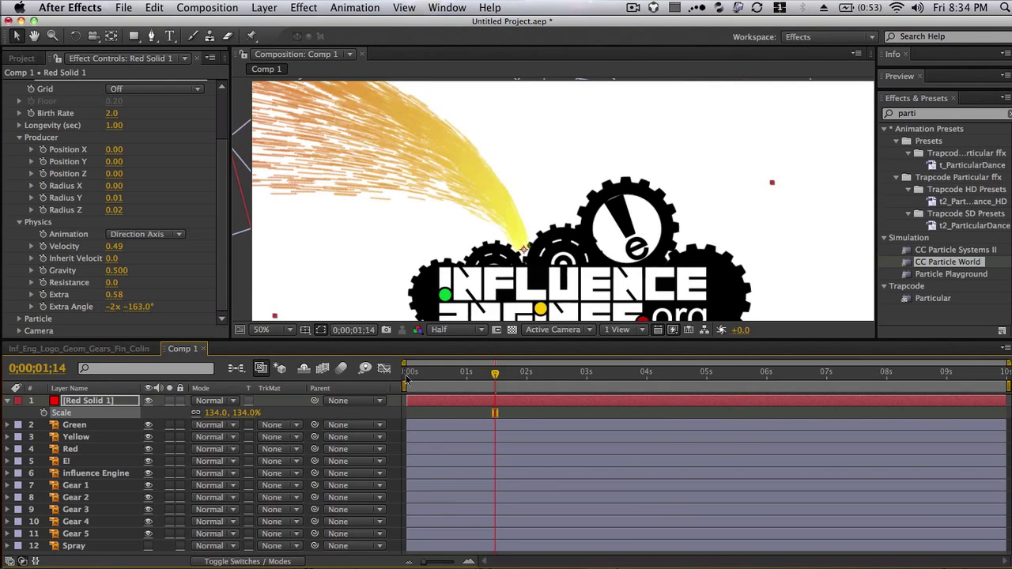
# Step: Preview the rotated and enlarged particle stream from near the start of the timeline
pyautogui.click(421, 373)
pyautogui.press('space')
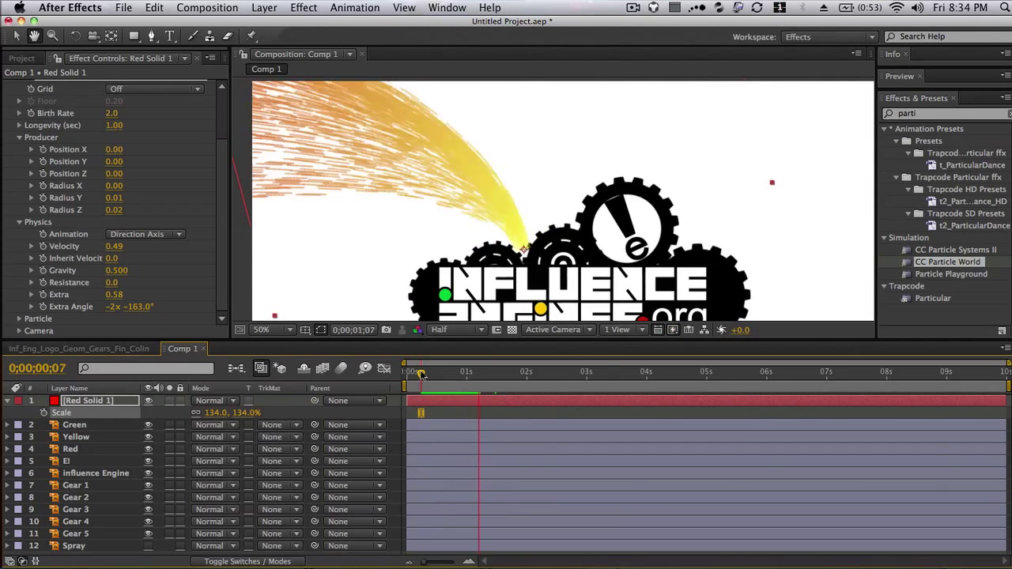
pyautogui.press('space')
# Step: Try Tetrahedron as the Particle Type, settle on Star, and preview the stream from the first frame
pyautogui.click(18, 319)
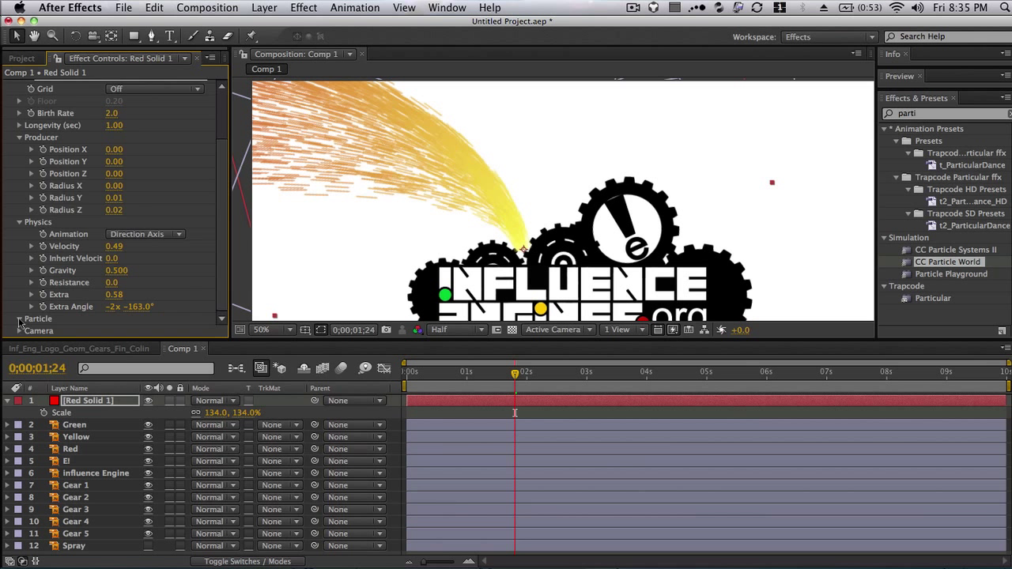
pyautogui.scroll(-5, 103, 292)
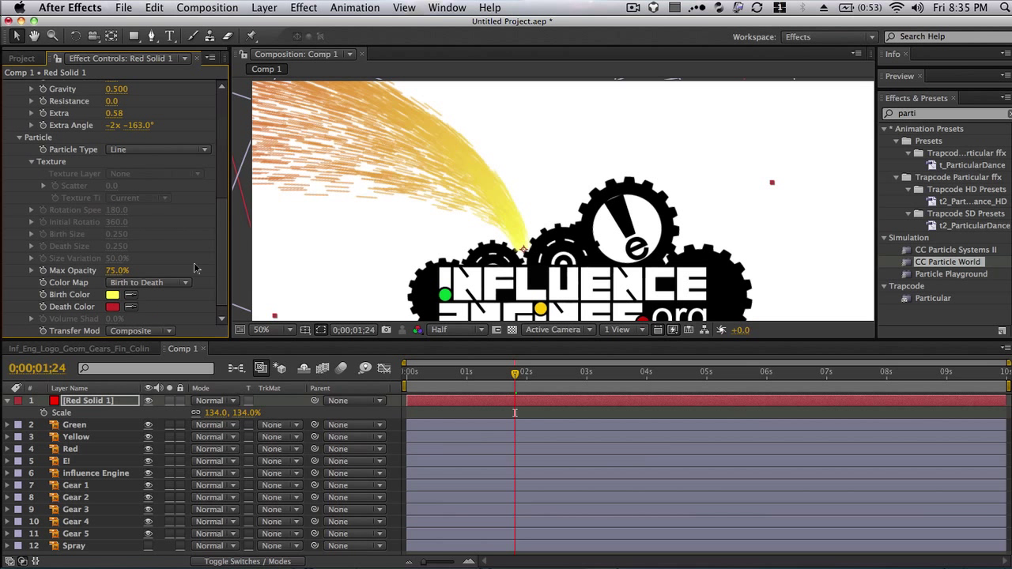
pyautogui.click(197, 154)
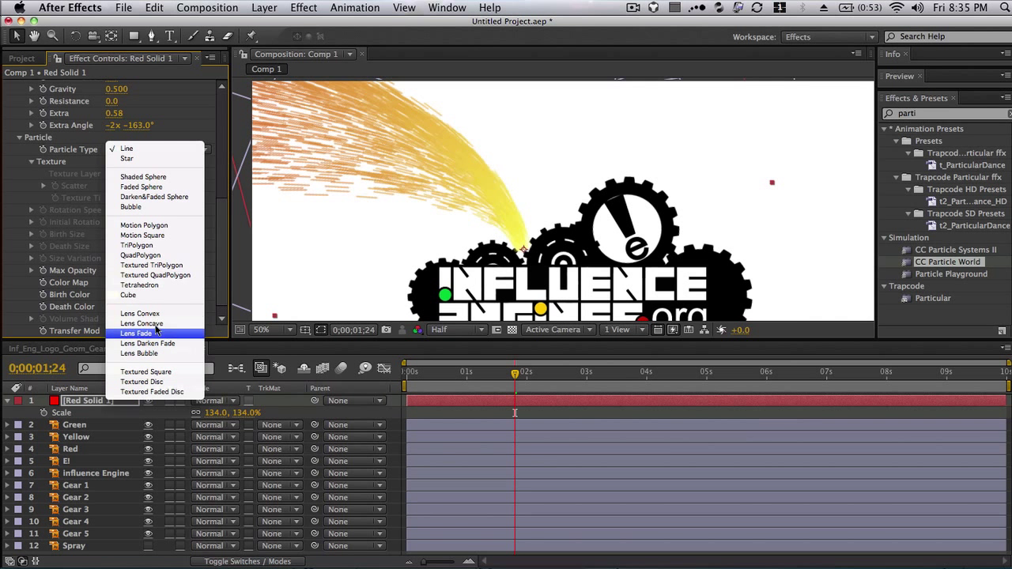
pyautogui.click(146, 285)
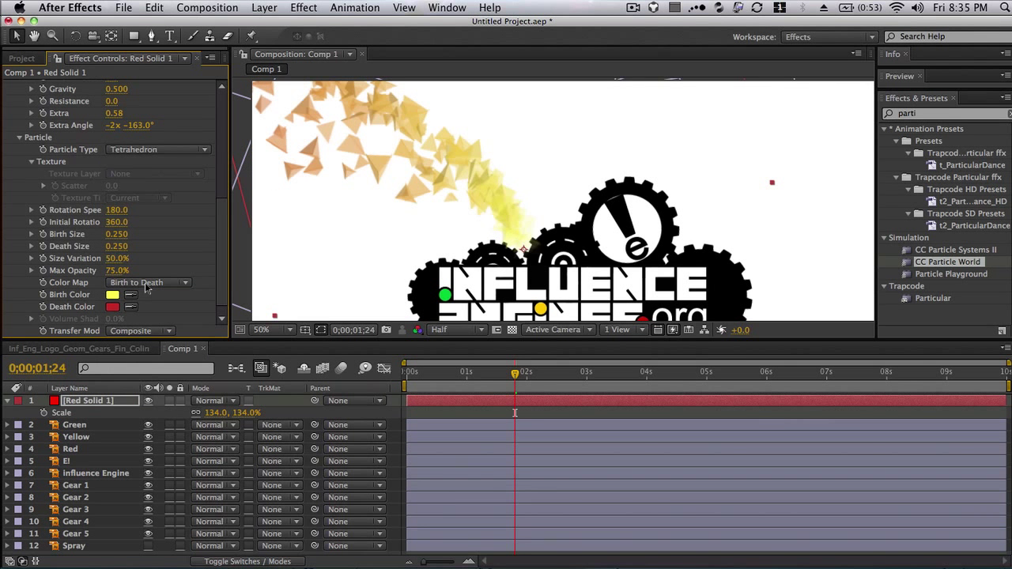
pyautogui.click(168, 149)
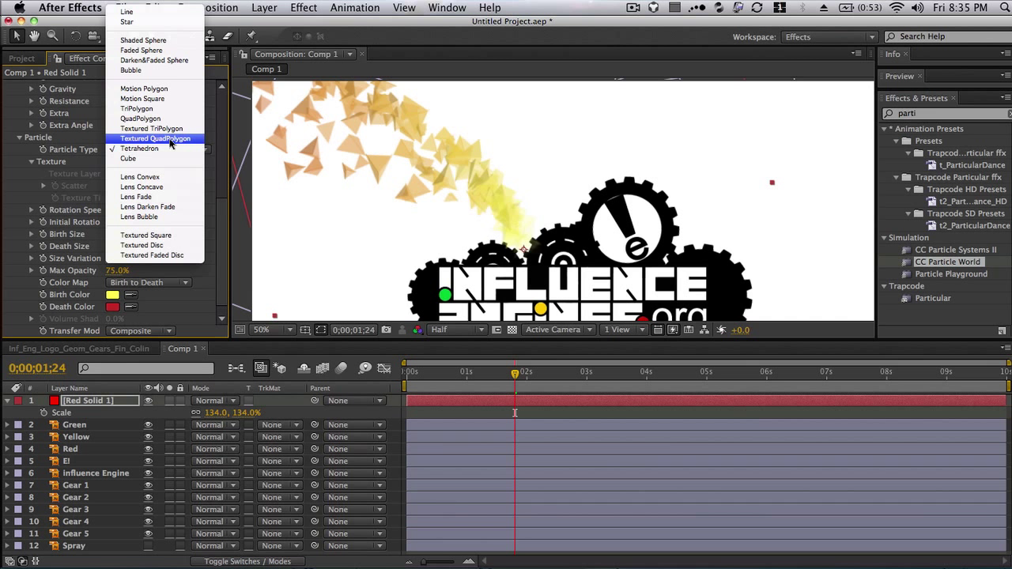
pyautogui.click(168, 108)
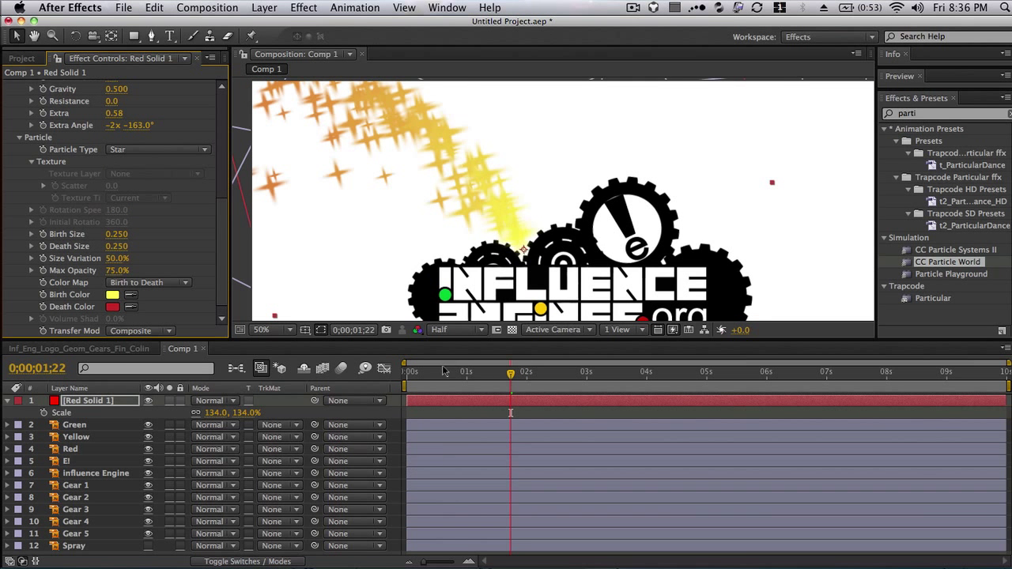
pyautogui.moveTo(439, 371); pyautogui.dragTo(402, 375)
pyautogui.press('space')
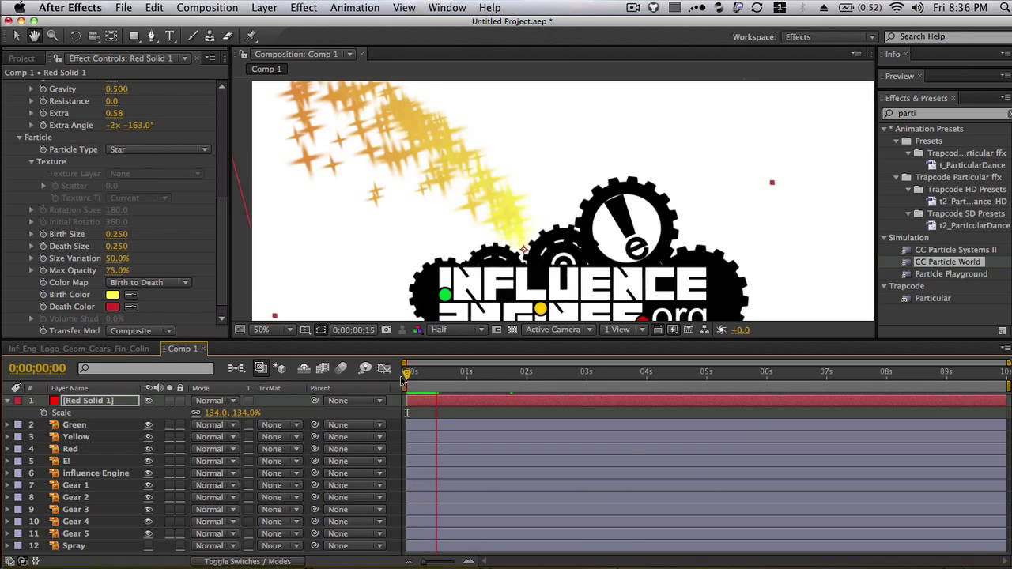
# Step: Set both the Birth Color and Death Color of the particles to the yellow sampled from the logo's yellow dot
pyautogui.click(114, 297)
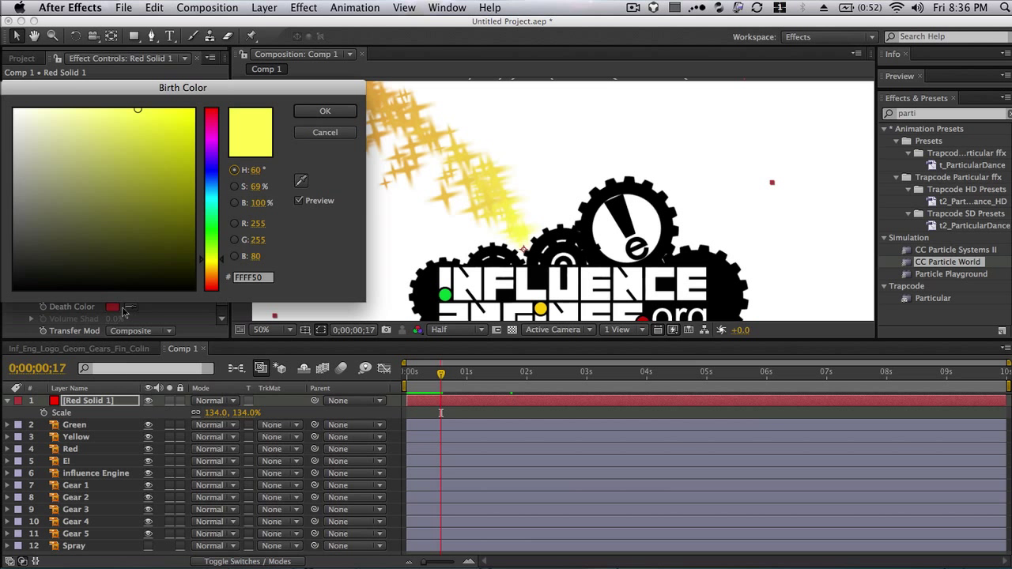
pyautogui.click(301, 180)
pyautogui.click(542, 311)
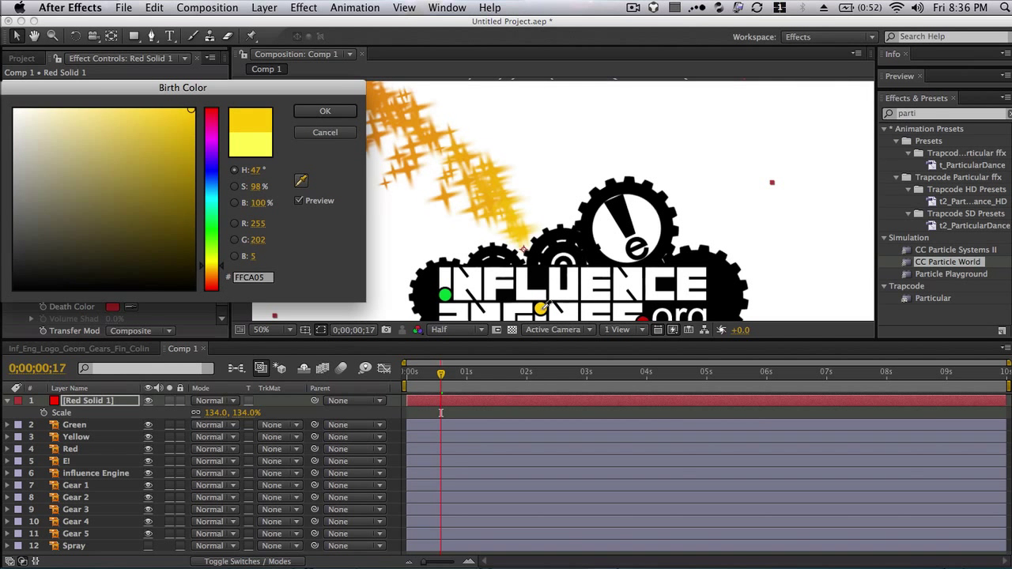
pyautogui.click(325, 110)
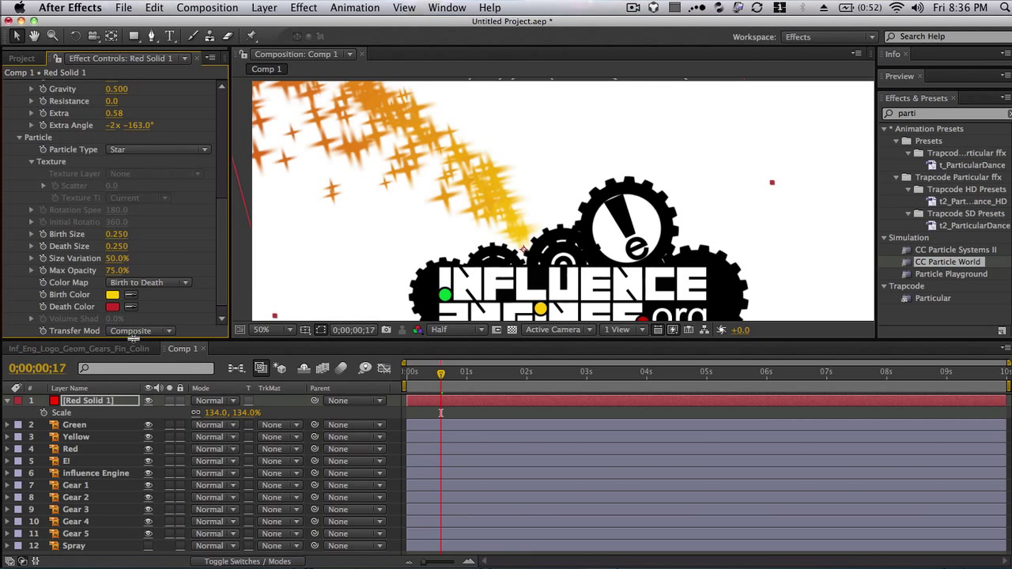
pyautogui.click(132, 307)
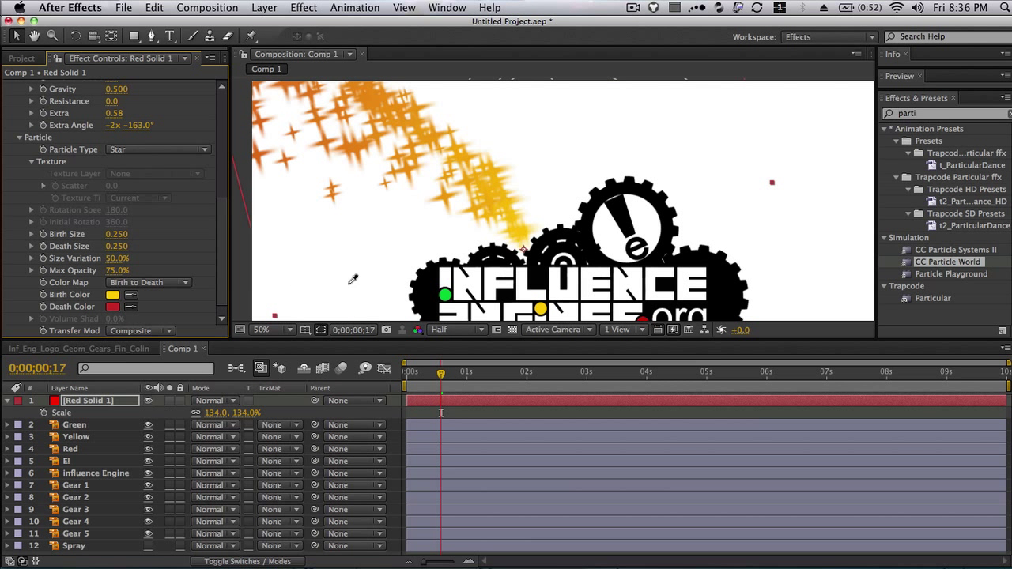
pyautogui.click(541, 310)
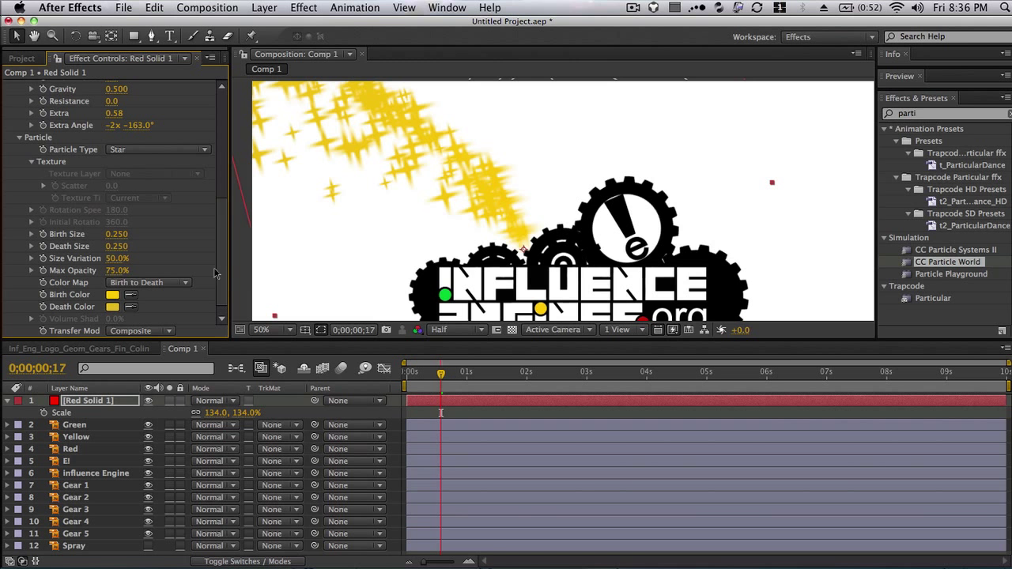
# Step: Name the particle solid Yellow Particle and duplicate it as a red-coloured particle layer named Red
pyautogui.scroll(-1, 223, 218)
pyautogui.moveTo(441, 373)
pyautogui.mouseDown()
pyautogui.moveTo(407, 373)
pyautogui.moveTo(450, 374)
pyautogui.mouseUp()
pyautogui.click(7, 86)
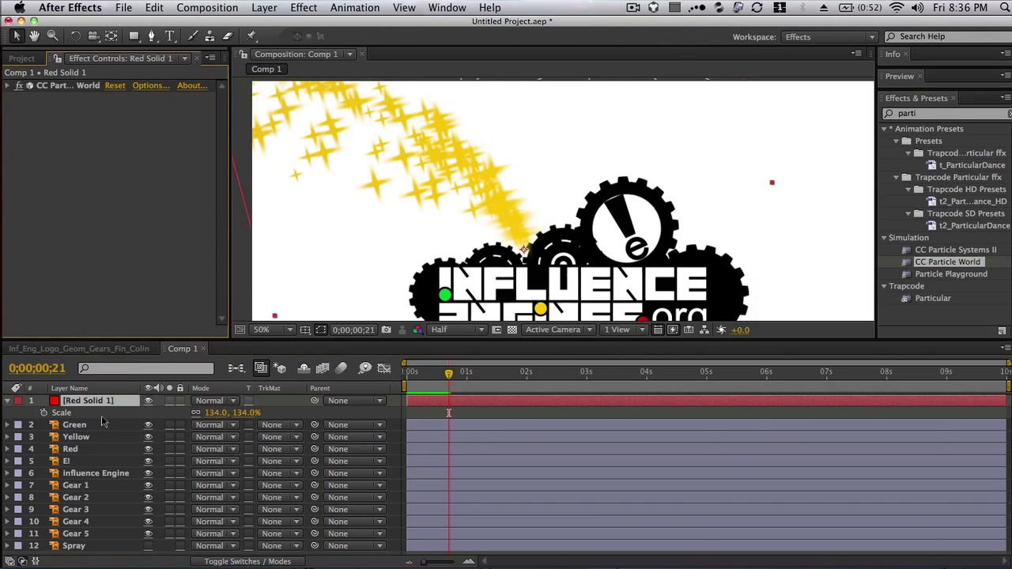
pyautogui.click(101, 401)
pyautogui.press('super+d')
pyautogui.click(101, 413)
pyautogui.press('Return')
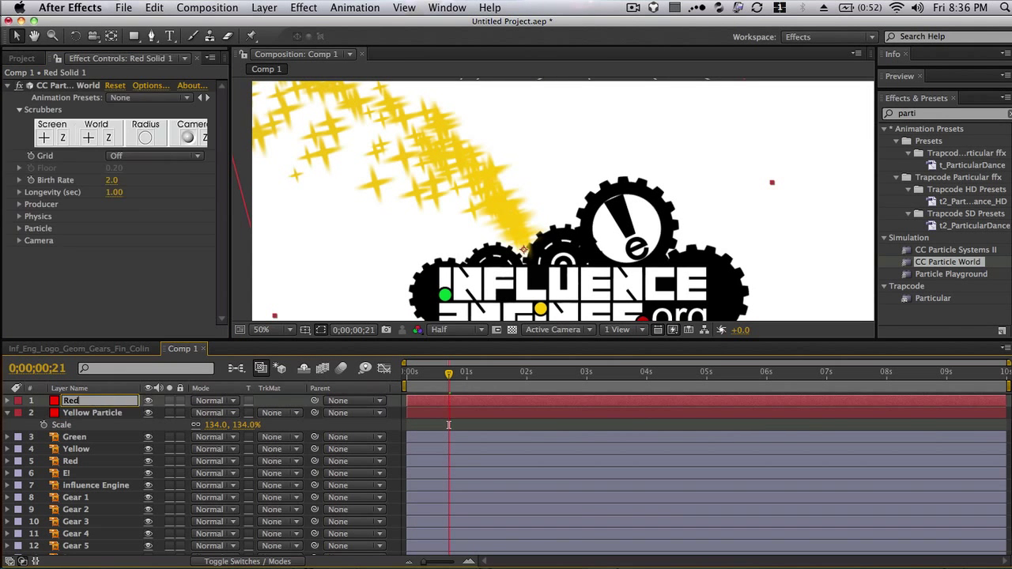
pyautogui.press('r')
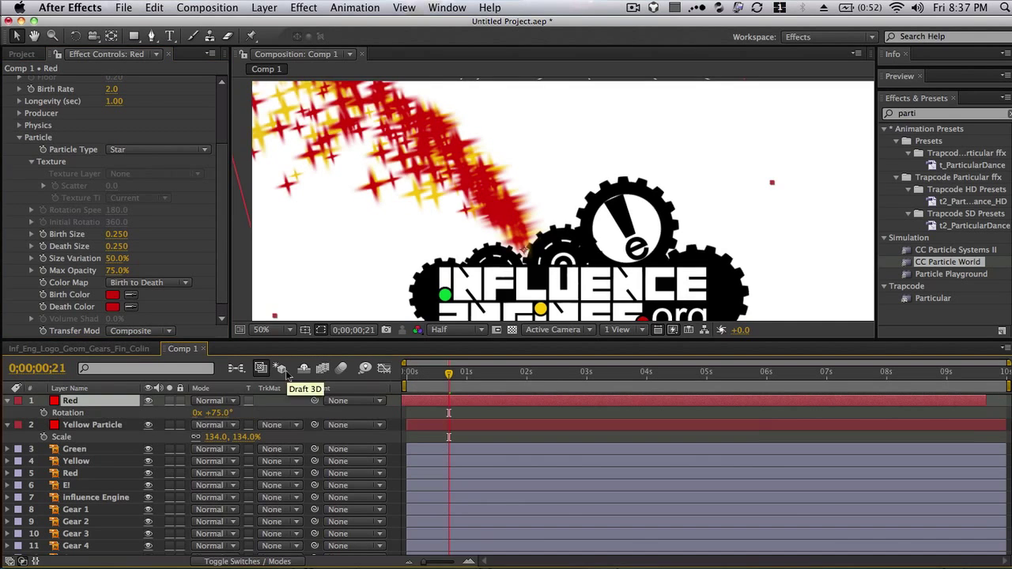
# Step: Duplicate the particle layer as green and black versions named Green and black, and preview the multicoloured spray from the first frame
pyautogui.hotkey('ctrl', 'd')
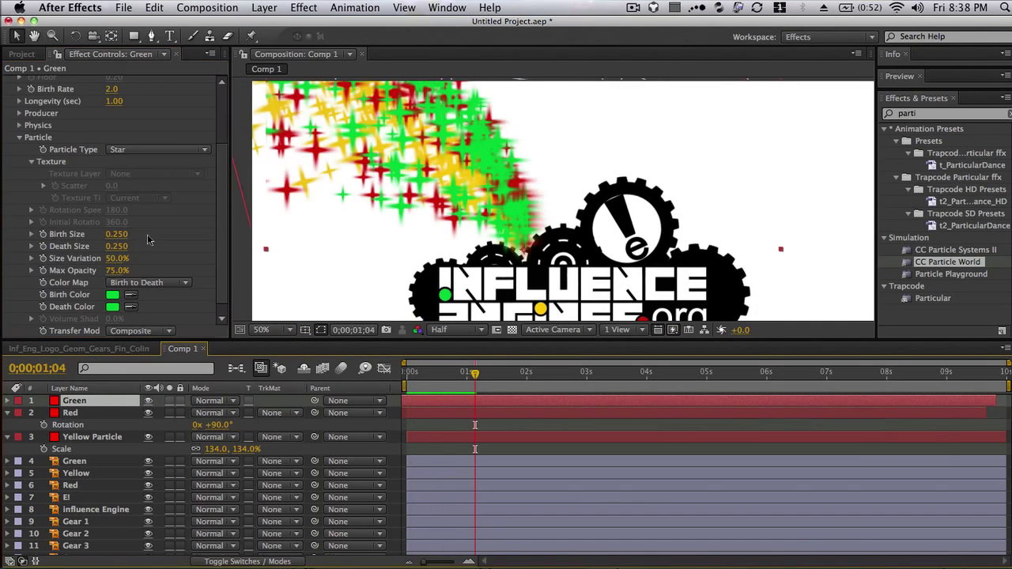
pyautogui.hotkey('ctrl', 'd')
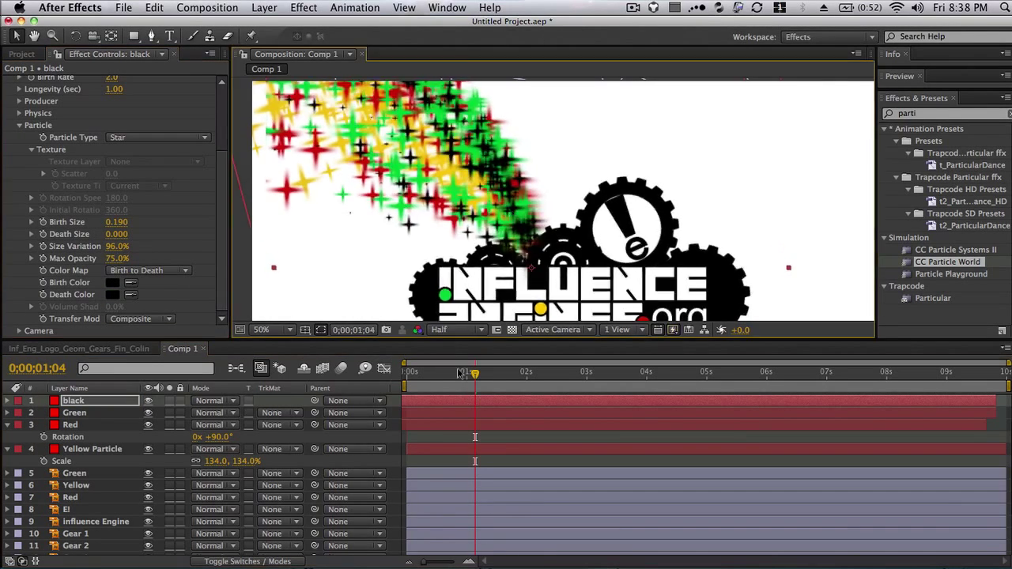
pyautogui.moveTo(458, 374); pyautogui.dragTo(393, 374)
pyautogui.press('space')
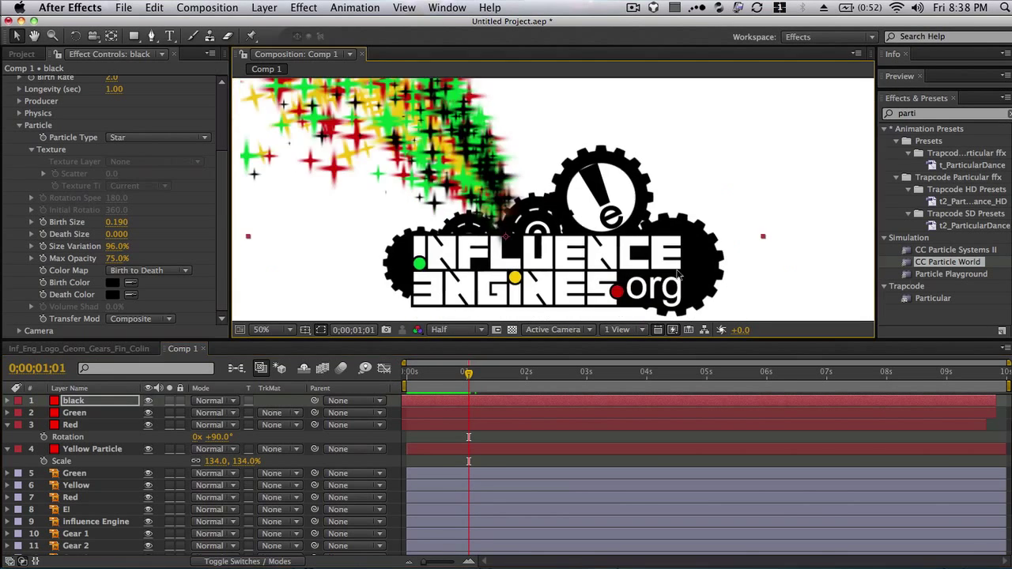
# Step: Try a new red solid with the Trapcode Particular effect, moved above the gap between the two small gears
pyautogui.click(264, 7)
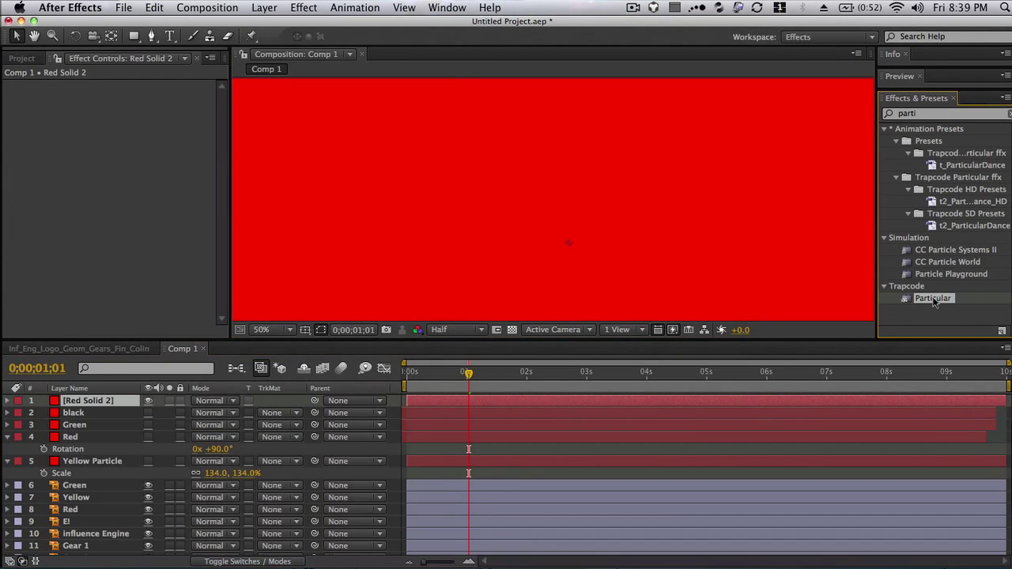
pyautogui.moveTo(934, 298); pyautogui.dragTo(482, 182)
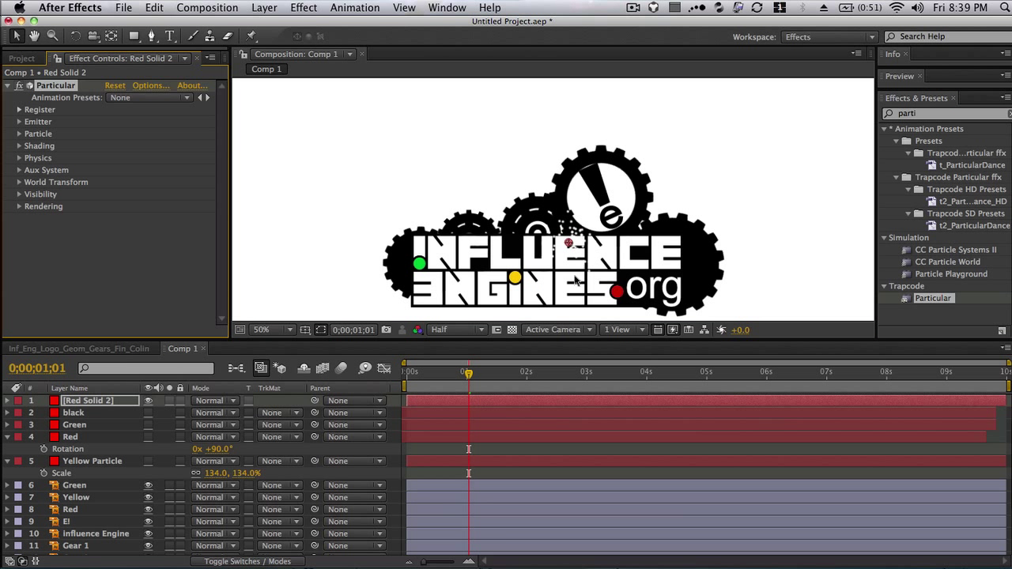
pyautogui.moveTo(569, 240); pyautogui.dragTo(502, 188)
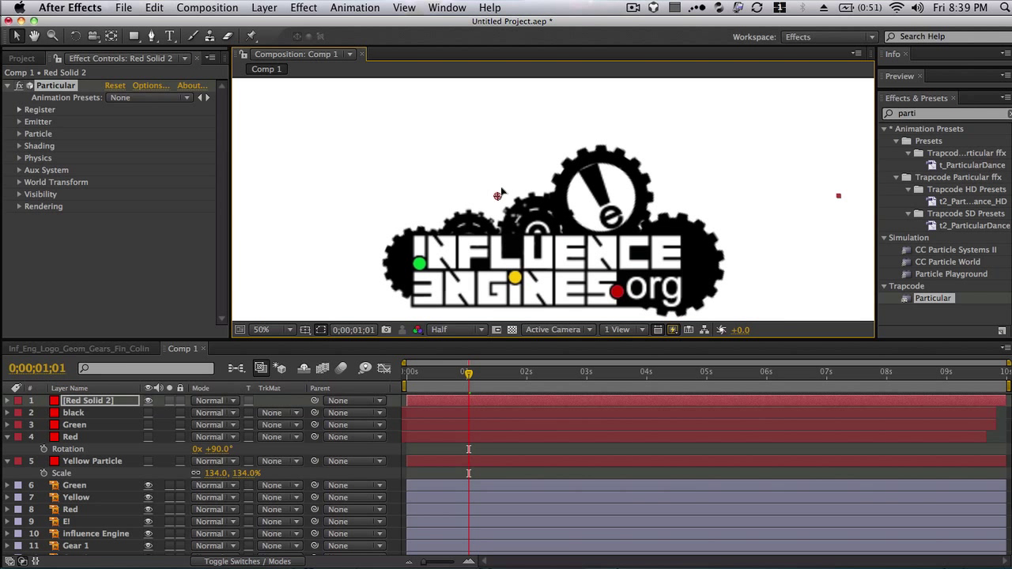
# Step: Try Cloudlet as Particular's particle type, coloured with the green sampled from the logo's green dot, and preview it
pyautogui.click(19, 133)
pyautogui.click(155, 124)
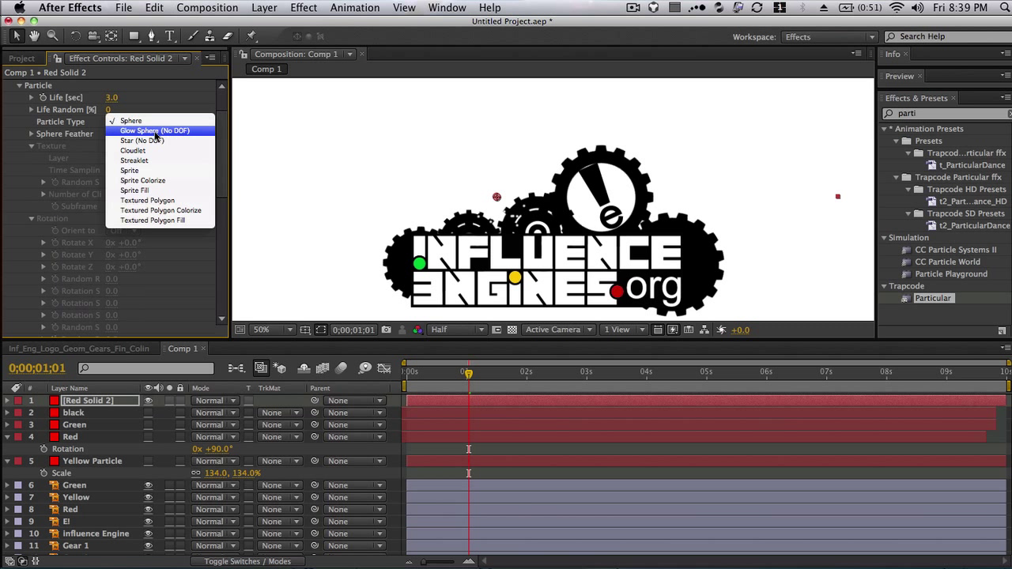
pyautogui.click(155, 154)
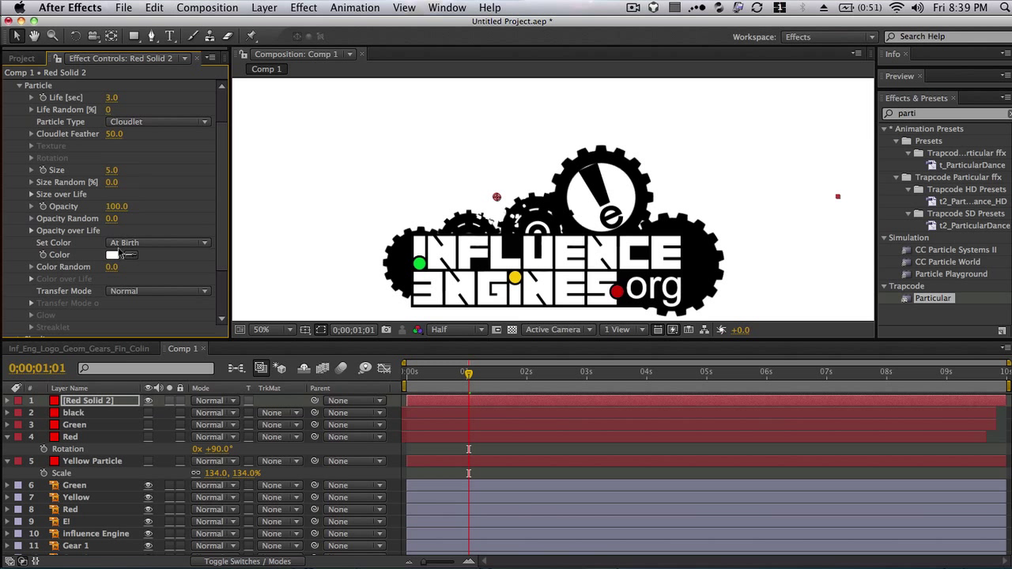
pyautogui.click(112, 255)
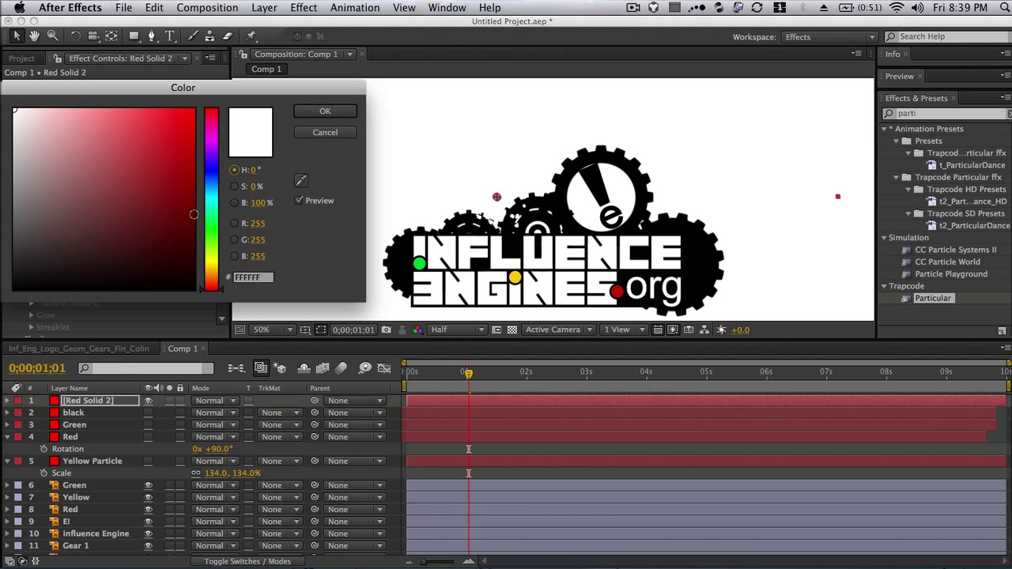
pyautogui.click(301, 182)
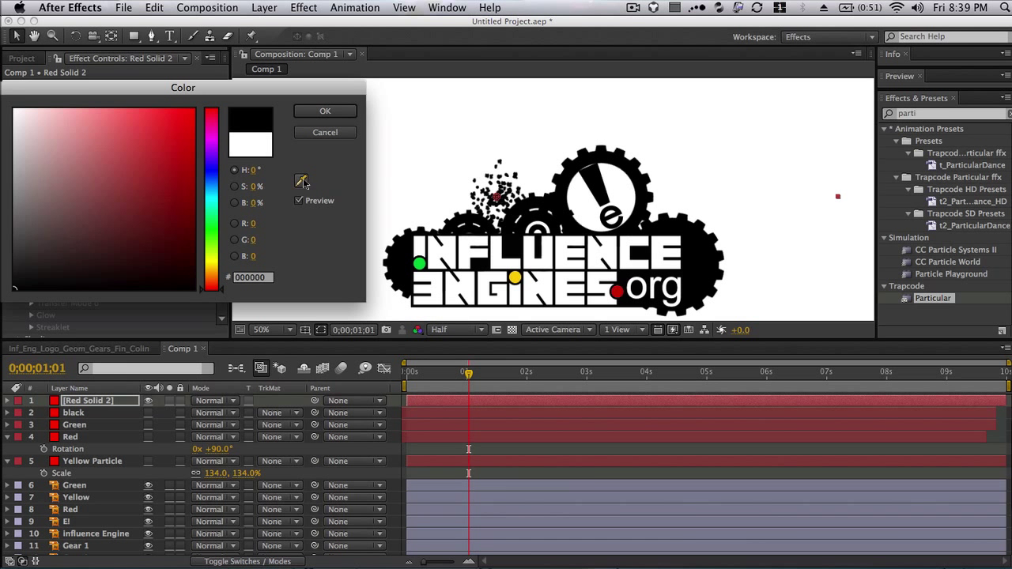
pyautogui.click(420, 263)
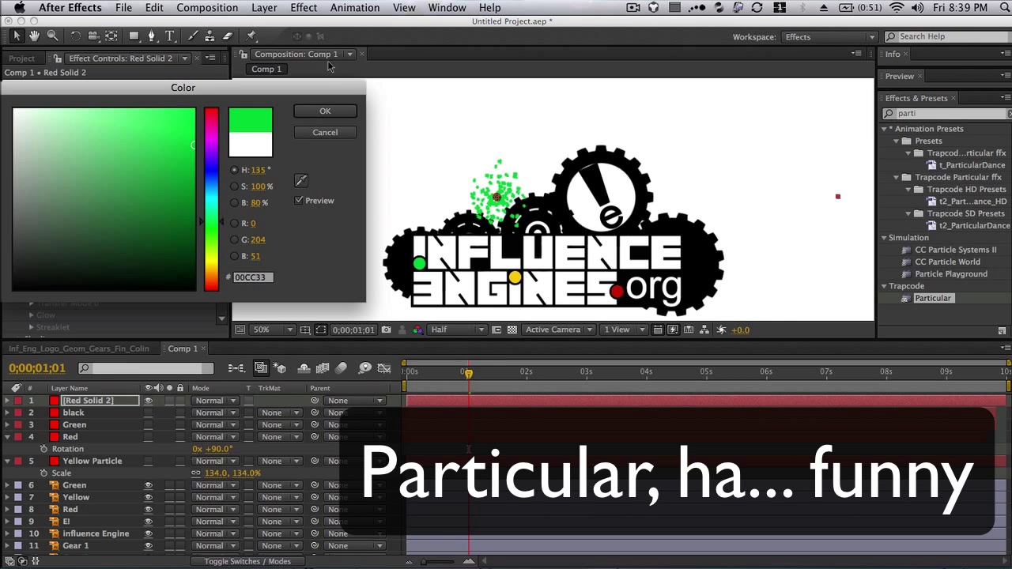
pyautogui.click(324, 110)
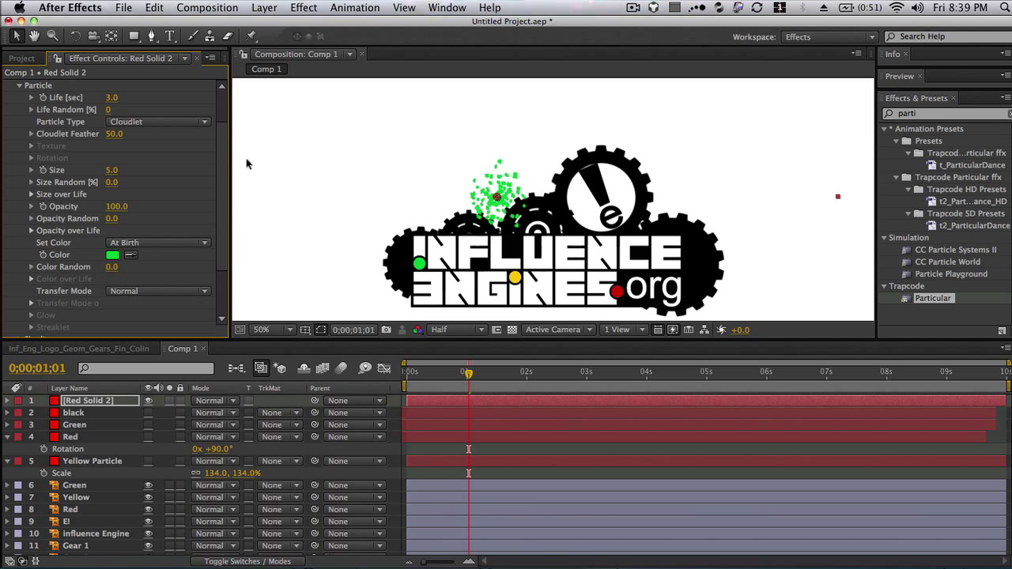
pyautogui.press('space')
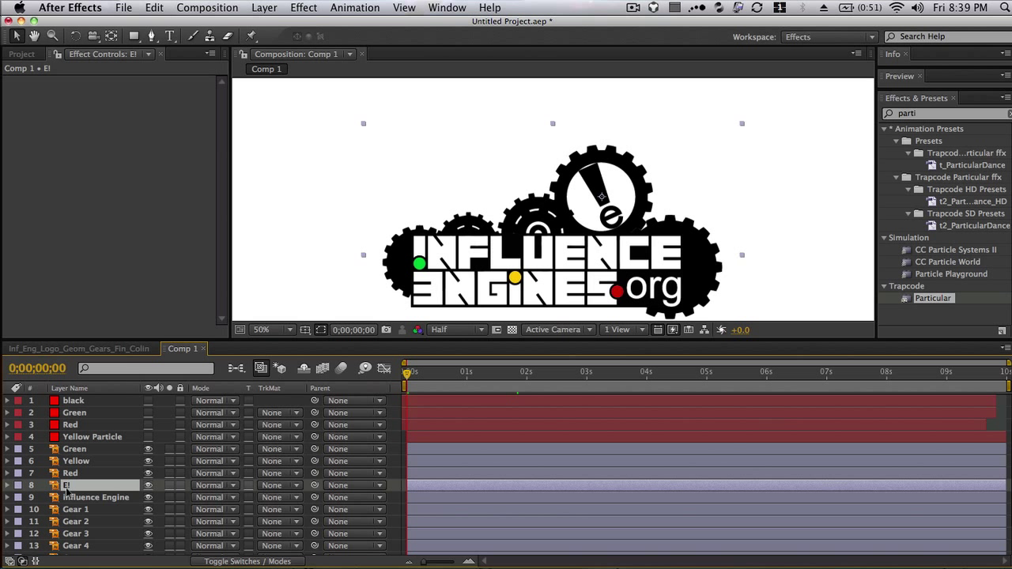
# Step: Duplicate the E! layer, hide the copy, and show the original's Rotation property
pyautogui.press('super+d')
pyautogui.click(149, 485)
pyautogui.click(80, 496)
pyautogui.click(8, 497)
pyautogui.scroll(-2, 118, 494)
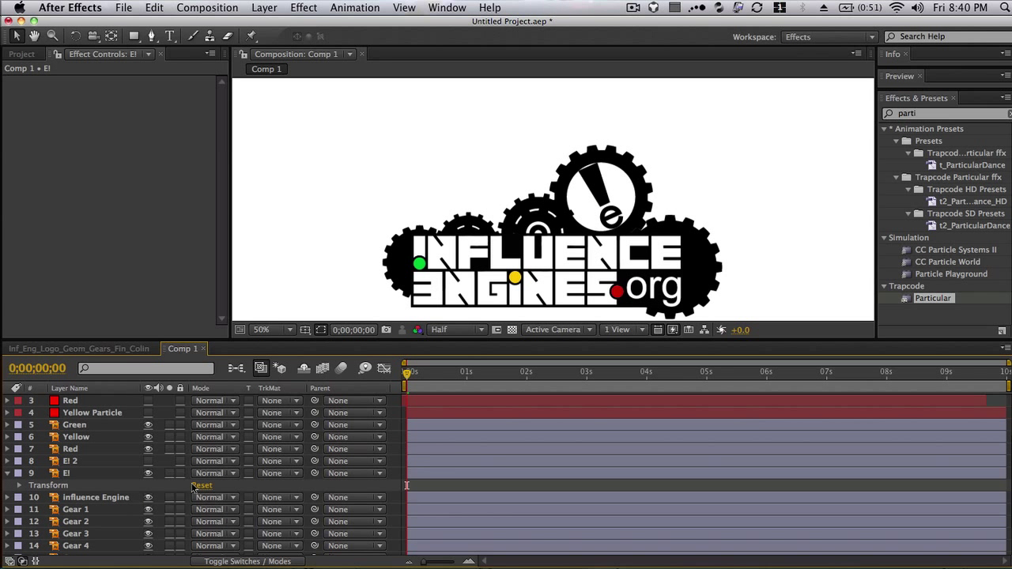
pyautogui.scroll(2, 291, 451)
pyautogui.press('r')
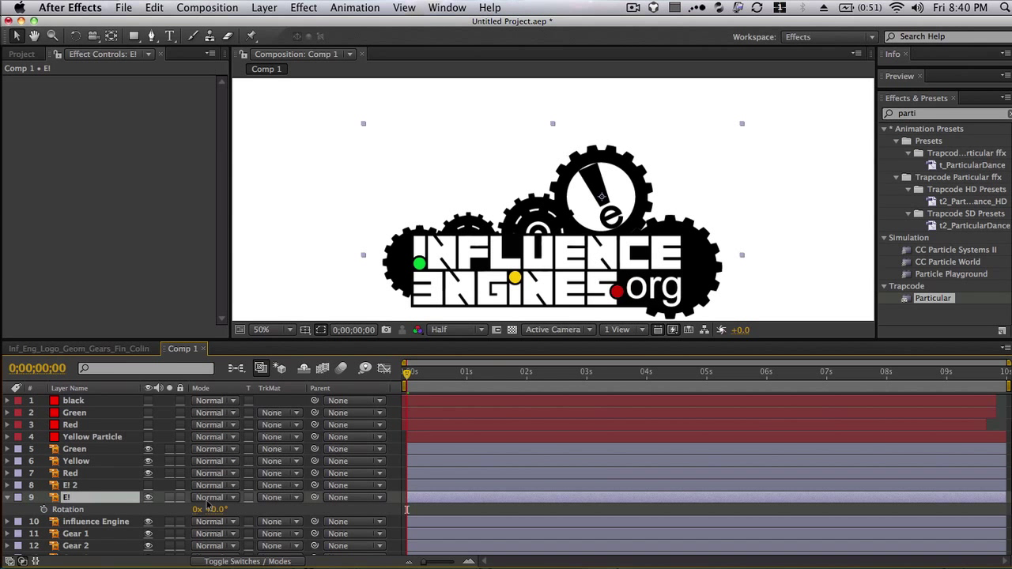
# Step: Keyframe the E! layer's Rotation from 0° at the first frame to -84° at 0;00;01;18, and preview the motion
pyautogui.click(44, 510)
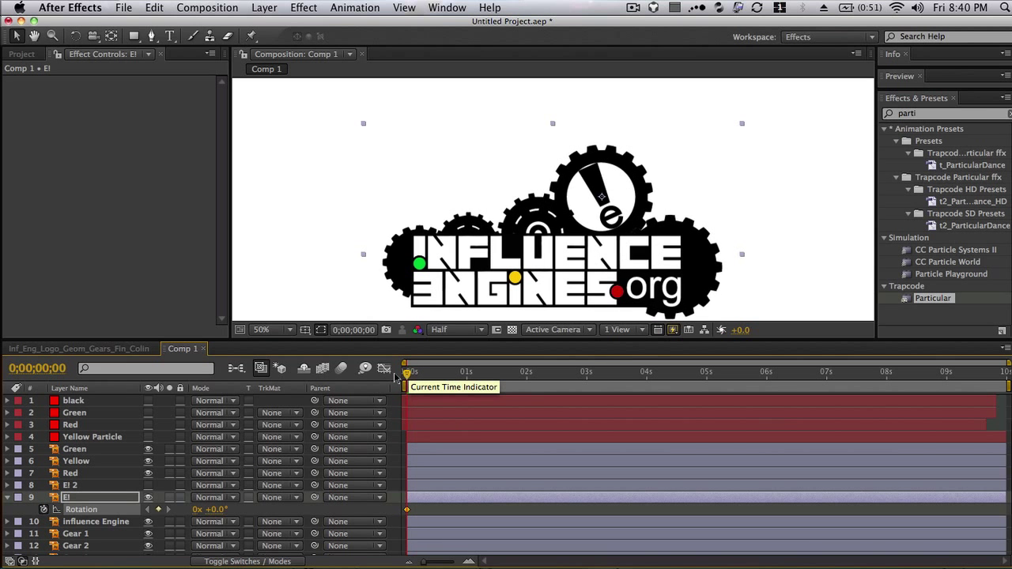
pyautogui.moveTo(407, 372); pyautogui.dragTo(503, 384)
pyautogui.moveTo(217, 509); pyautogui.dragTo(150, 510)
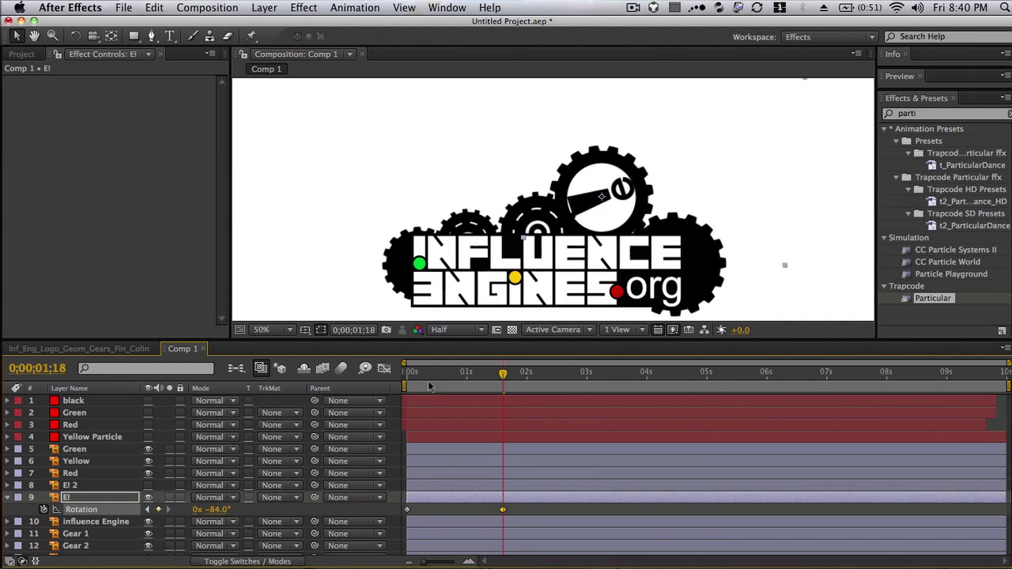
pyautogui.moveTo(430, 383); pyautogui.dragTo(391, 384)
pyautogui.press('space')
pyautogui.press('space')
# Step: Hide the keyframed E! layer and make the duplicate E! 2 layer visible in its place
pyautogui.click(79, 485)
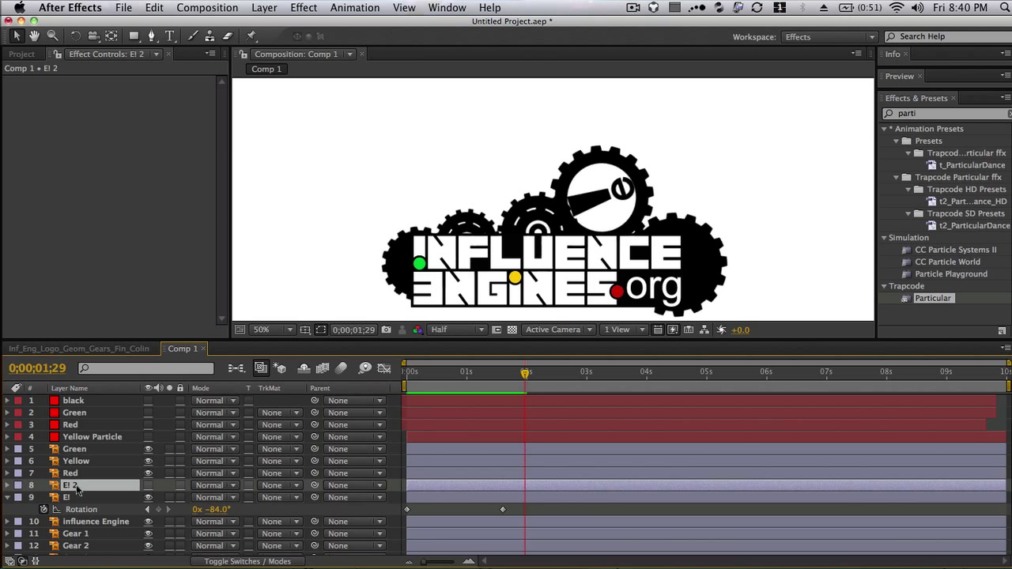
pyautogui.click(148, 498)
pyautogui.click(148, 485)
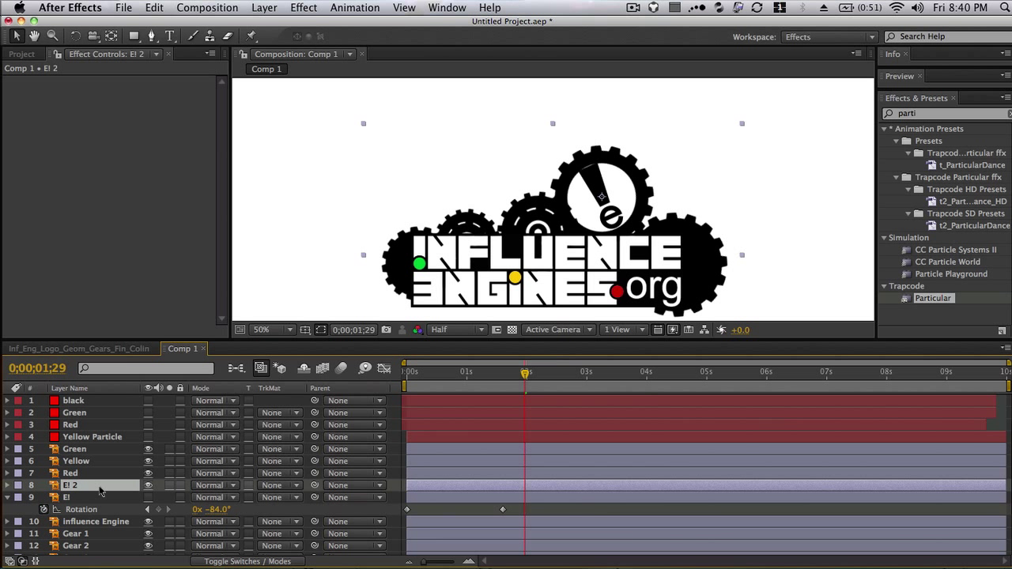
# Step: Enable an expression on the E! 2 layer's Rotation and copy the decaying Pendulum expression from the motionscript page in Firefox
pyautogui.press('r')
pyautogui.keyDown('alt'); pyautogui.click(44, 497); pyautogui.keyUp('alt')
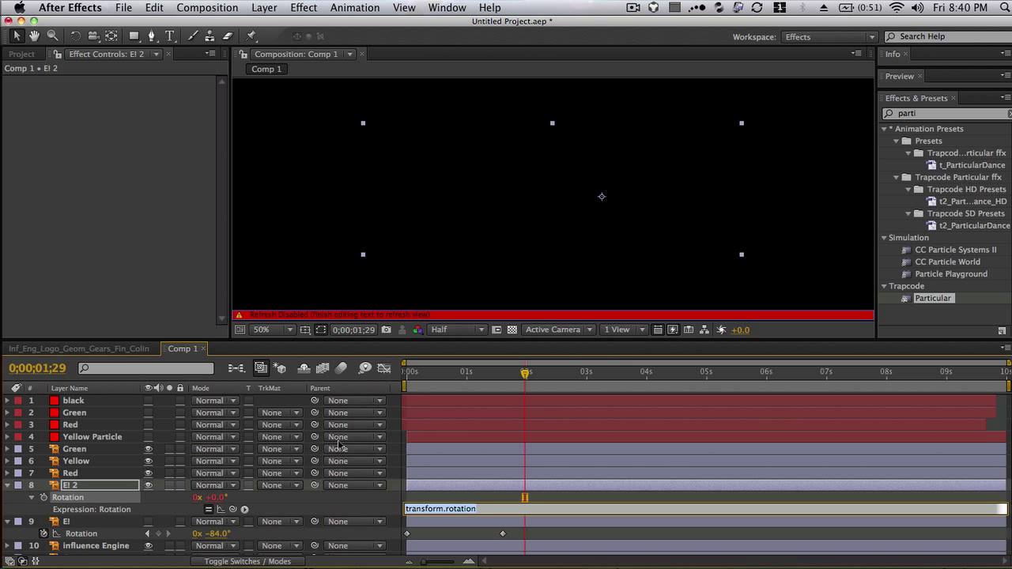
pyautogui.press('super+Tab')
pyautogui.press('super+Tab')
pyautogui.press('super+Tab')
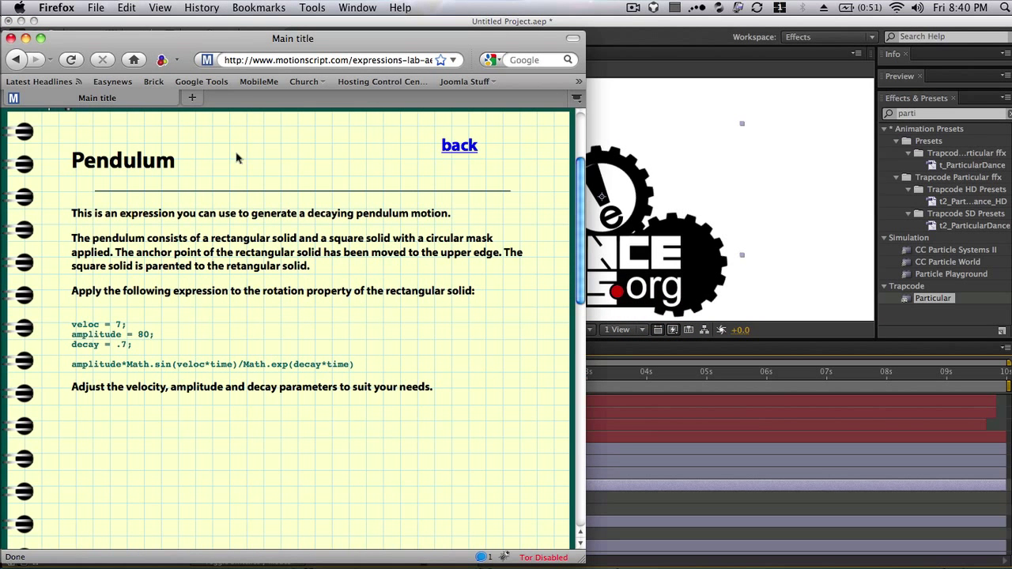
pyautogui.moveTo(276, 60); pyautogui.dragTo(313, 61)
pyautogui.click(136, 180)
pyautogui.moveTo(74, 323); pyautogui.dragTo(225, 375)
pyautogui.click(102, 330)
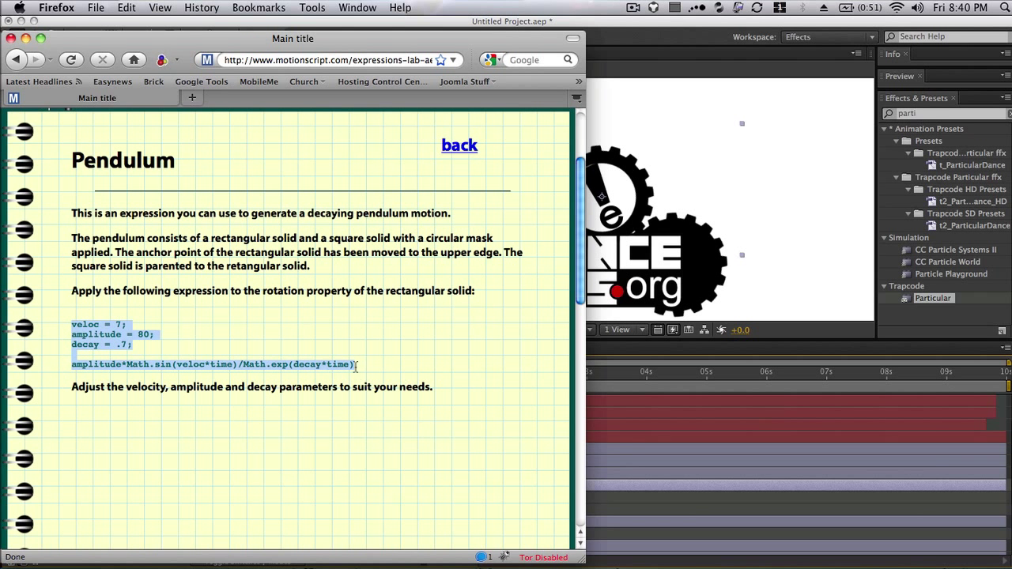
# Step: Return to After Effects and replace E! 2's Rotation expression with the copied pendulum code, using veloc 7, amplitude 80 and decay .7
pyautogui.click(650, 423)
pyautogui.click(451, 510)
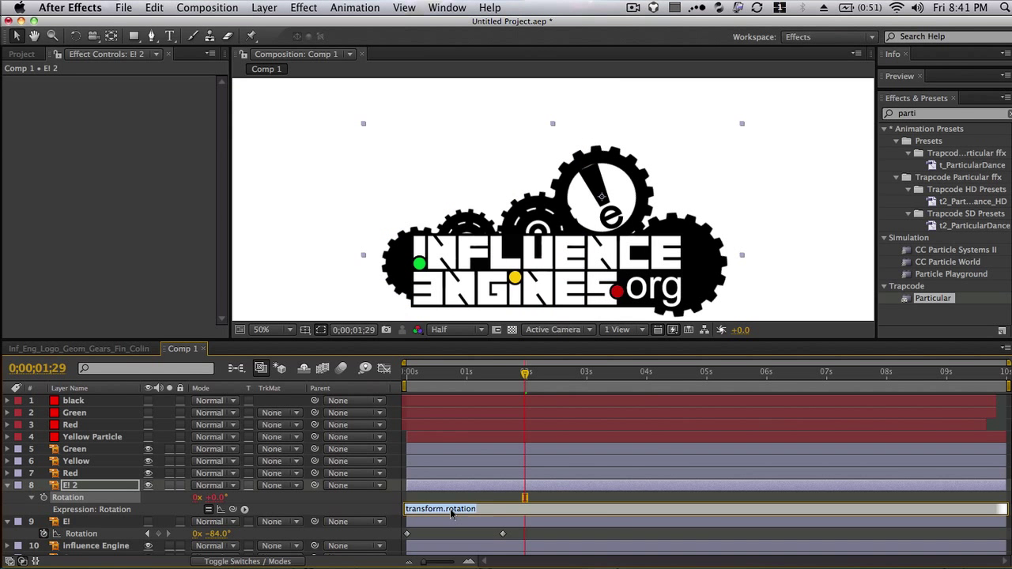
pyautogui.write('amplitude*Math.sin(veloc*time)/Math.exp(decay*time)')
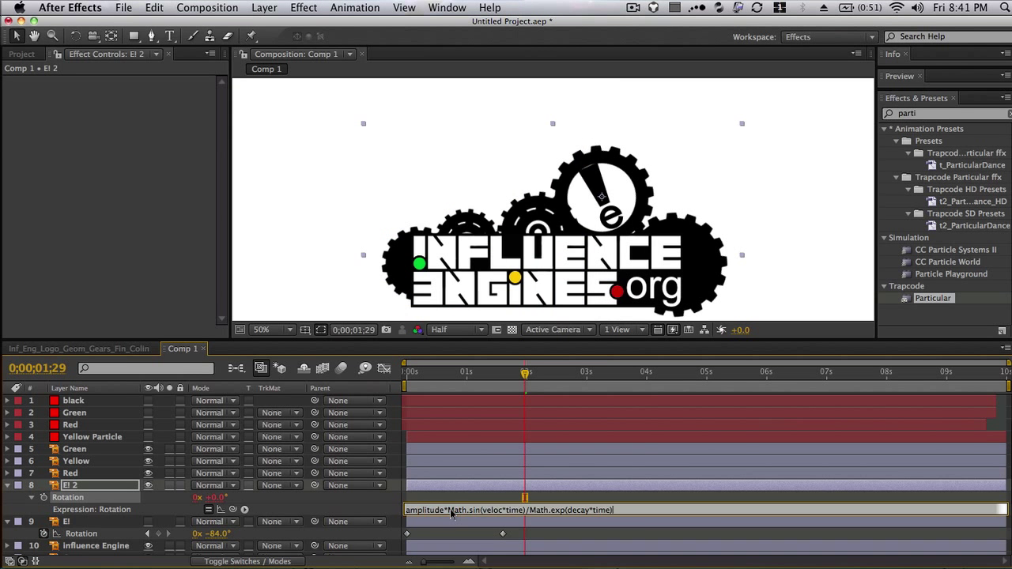
pyautogui.click(390, 506)
pyautogui.moveTo(479, 518); pyautogui.dragTo(479, 567)
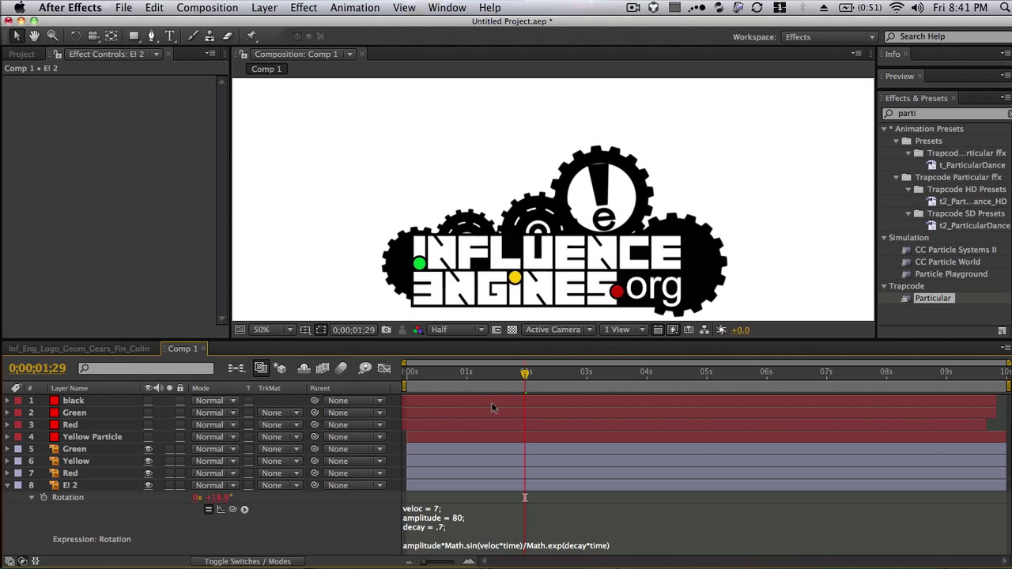
# Step: Preview the E! 2 layer's pendulum swing from the first frame
pyautogui.scroll(-3, 491, 404)
pyautogui.scroll(3, 491, 415)
pyautogui.click(455, 464)
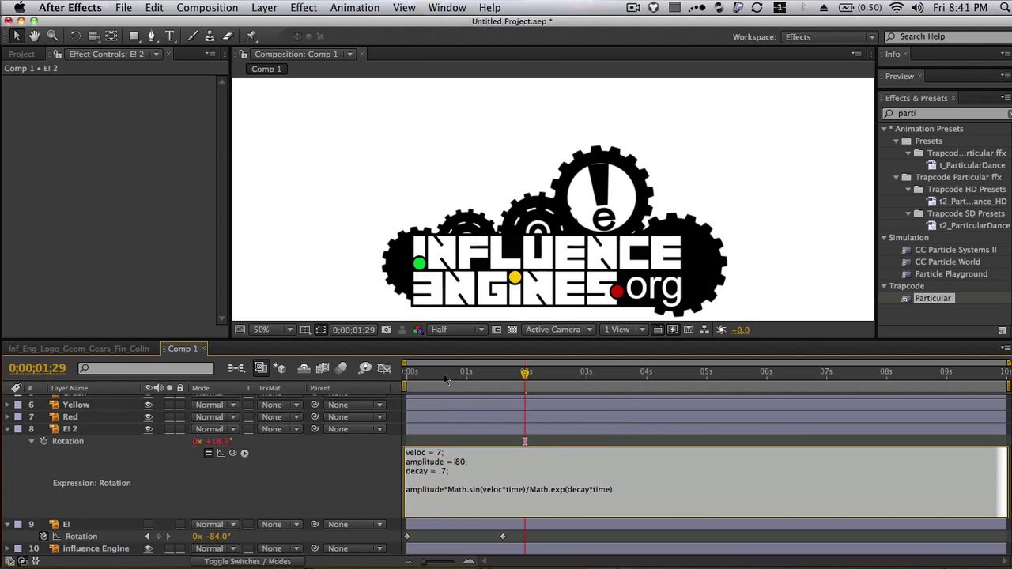
pyautogui.moveTo(445, 375); pyautogui.dragTo(400, 377)
pyautogui.press('space')
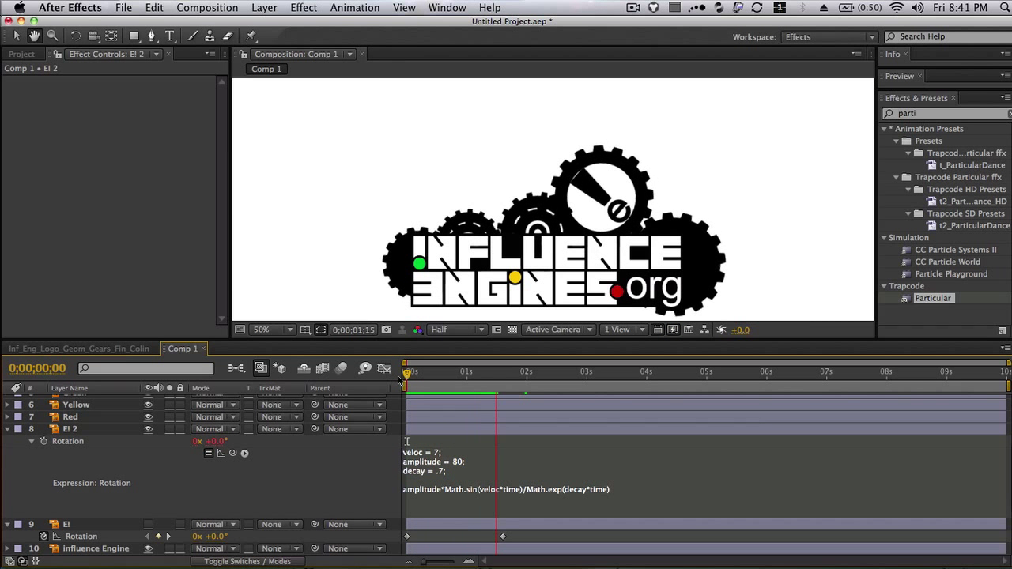
# Step: Set the amplitude in E! 2's Rotation expression to -130 and preview the swing from the first frame
pyautogui.click(457, 462)
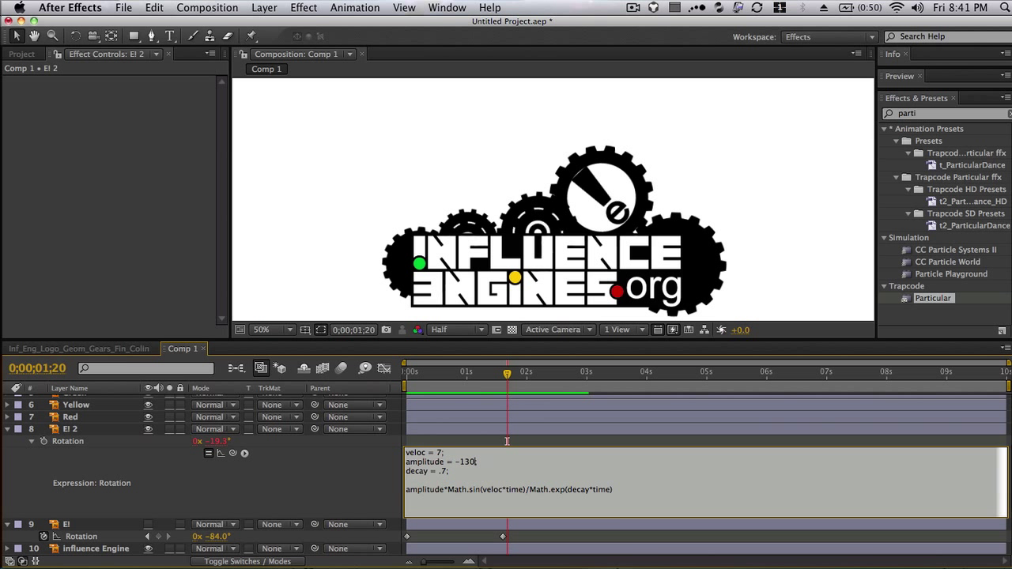
pyautogui.click(405, 381)
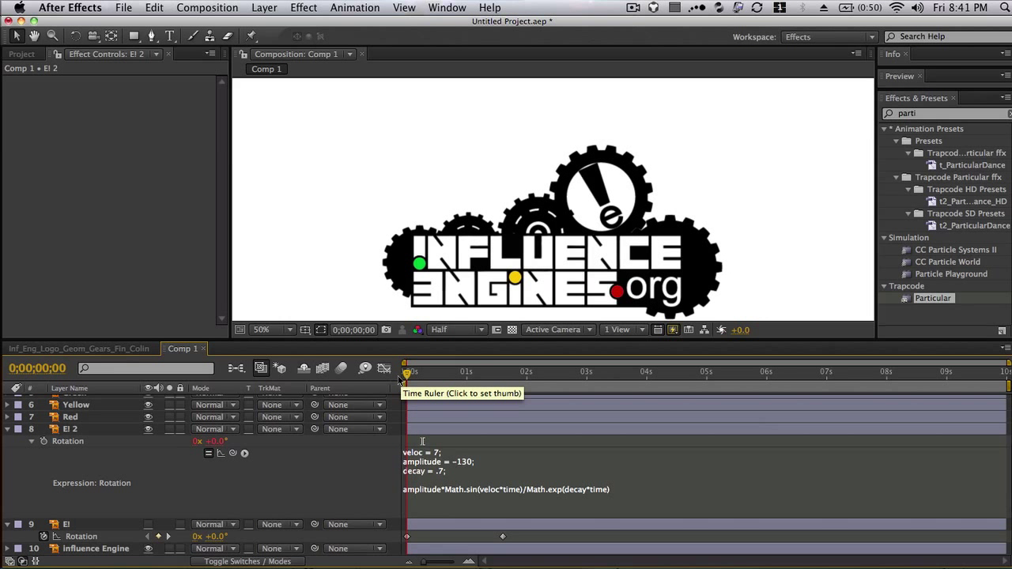
pyautogui.press('space')
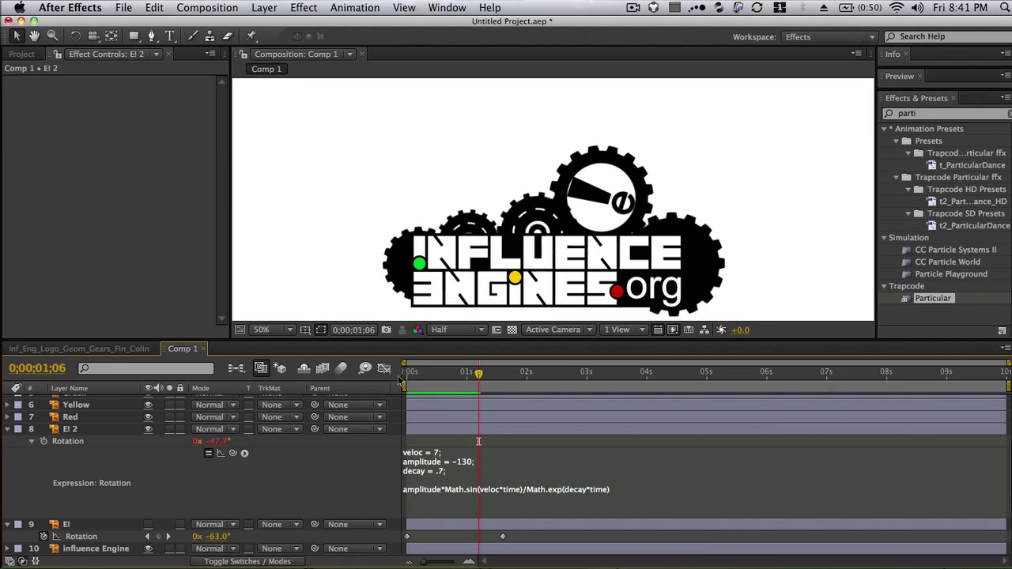
# Step: Wrap the amplitude formula in E! 2's Rotation expression in parentheses, add +25 after it, and preview the motion
pyautogui.click(606, 494)
pyautogui.click(616, 490)
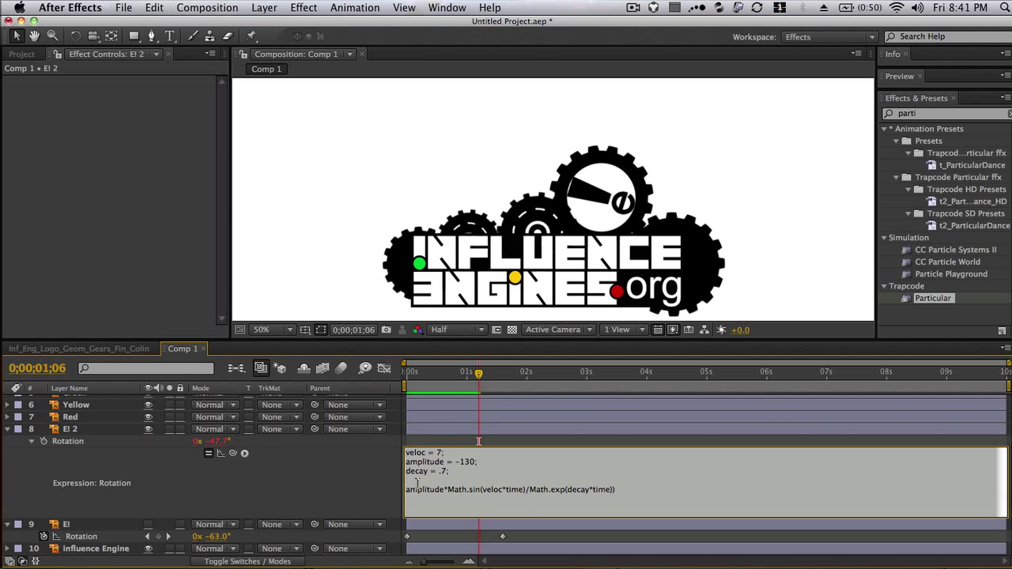
pyautogui.write('(')
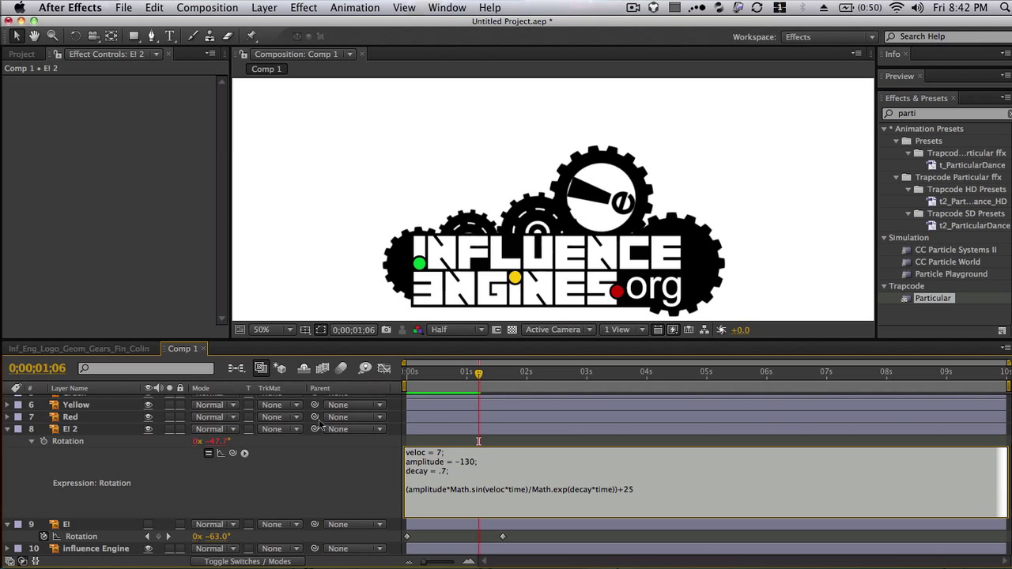
pyautogui.click(361, 496)
pyautogui.press('KP_0')
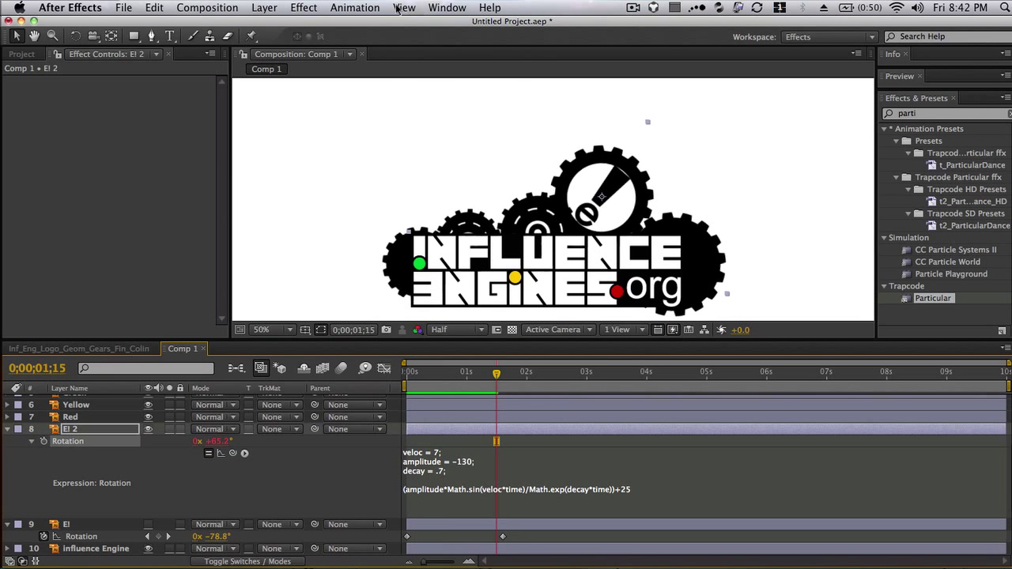
# Step: Convert the E! 2 layer's Rotation expression to keyframes with the Keyframe Assistant
pyautogui.click(355, 8)
pyautogui.moveTo(384, 51)
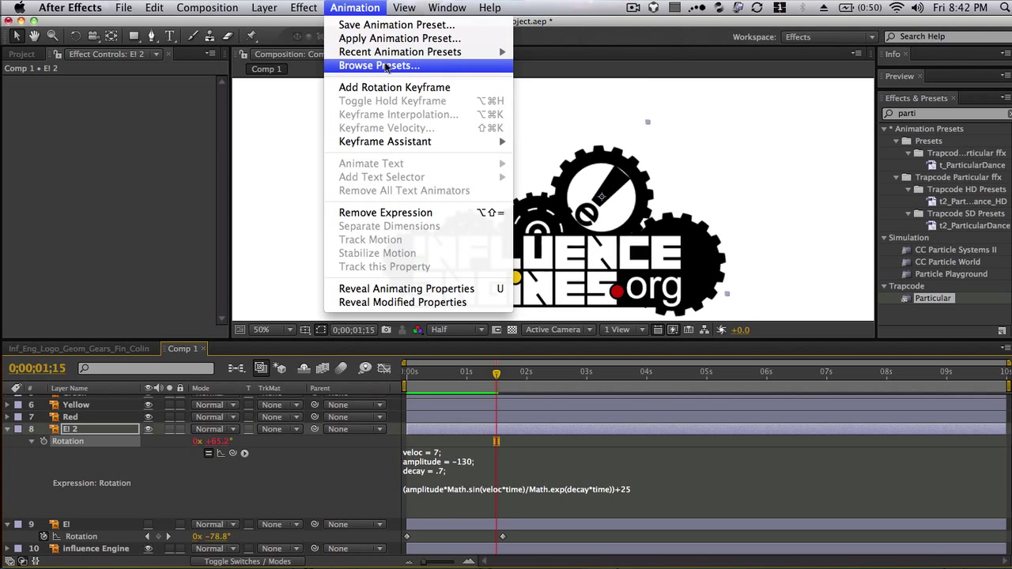
pyautogui.moveTo(414, 143)
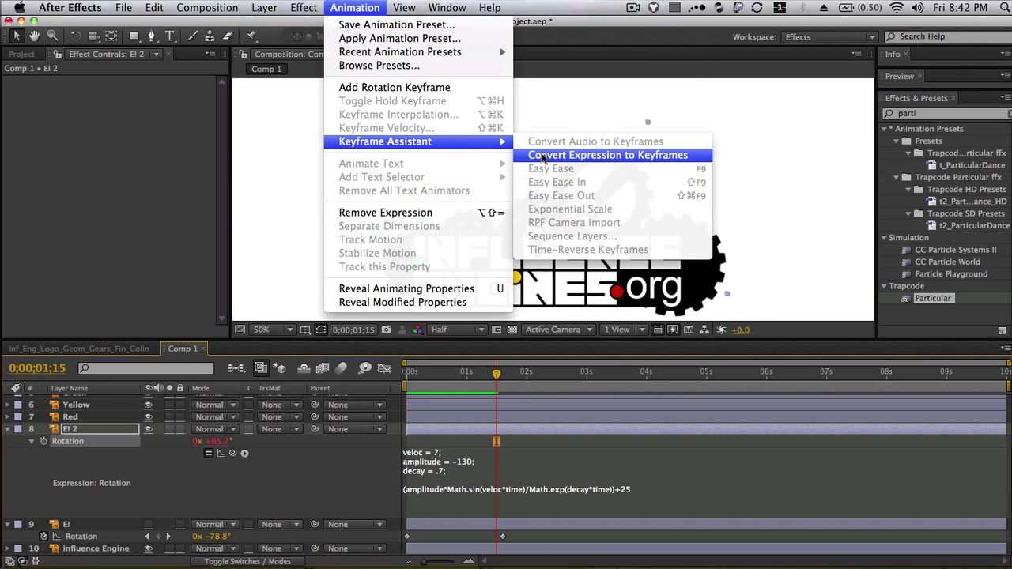
pyautogui.click(544, 156)
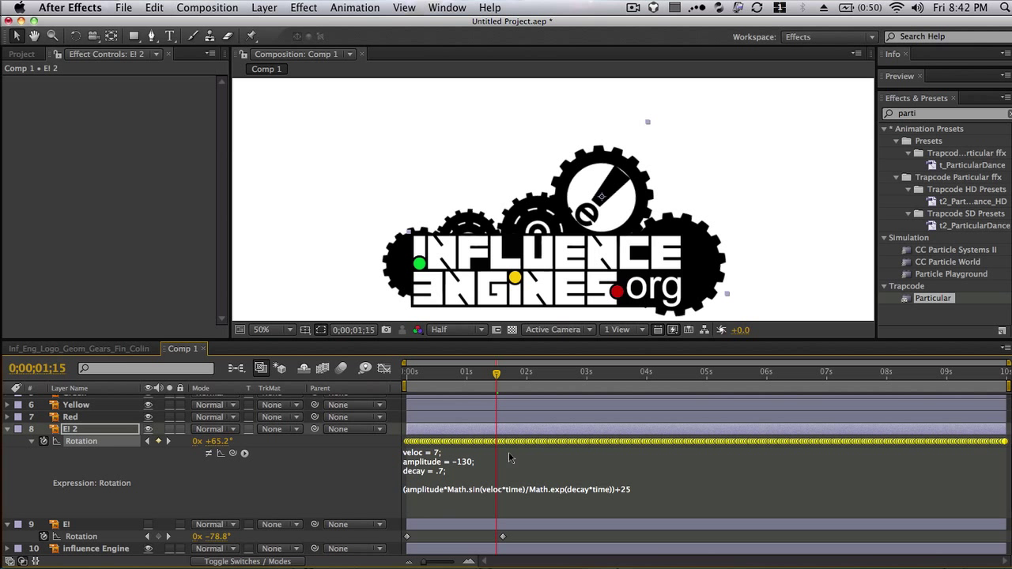
# Step: Inspect E! 2's Rotation curve in the Graph Editor and place the current time at its first low peak, 0;00;00;06
pyautogui.click(383, 369)
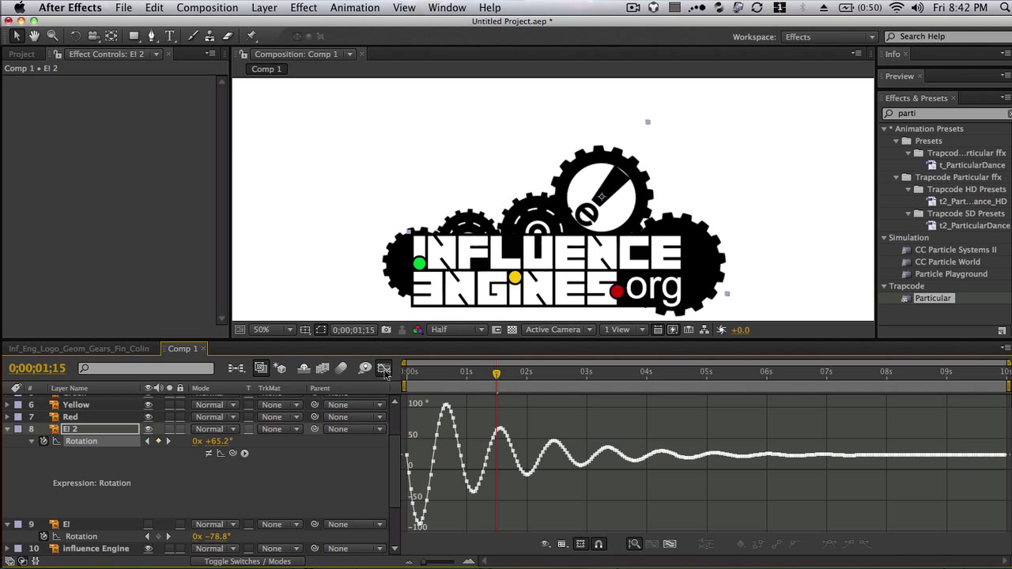
pyautogui.moveTo(443, 373); pyautogui.dragTo(420, 386)
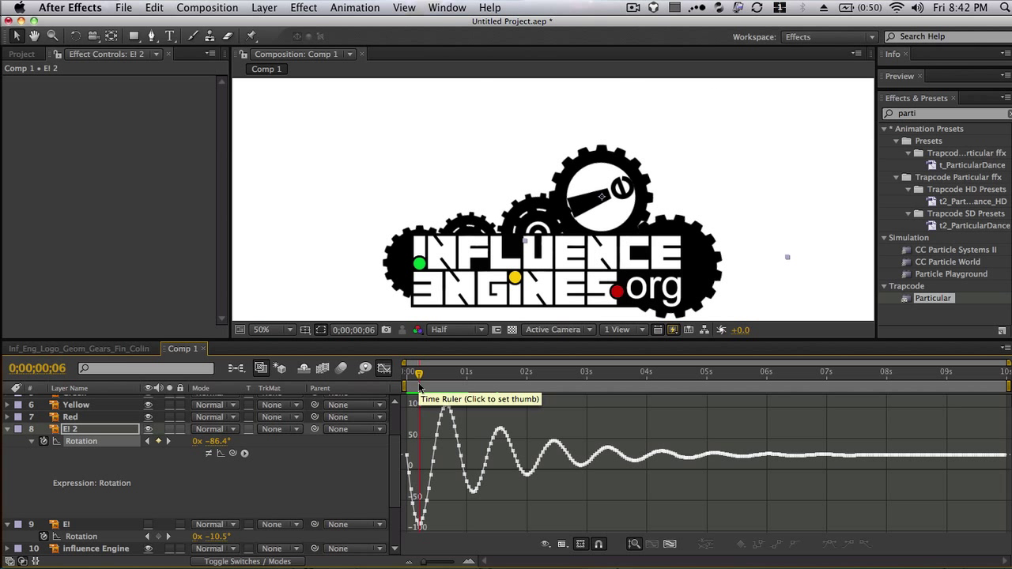
pyautogui.click(384, 369)
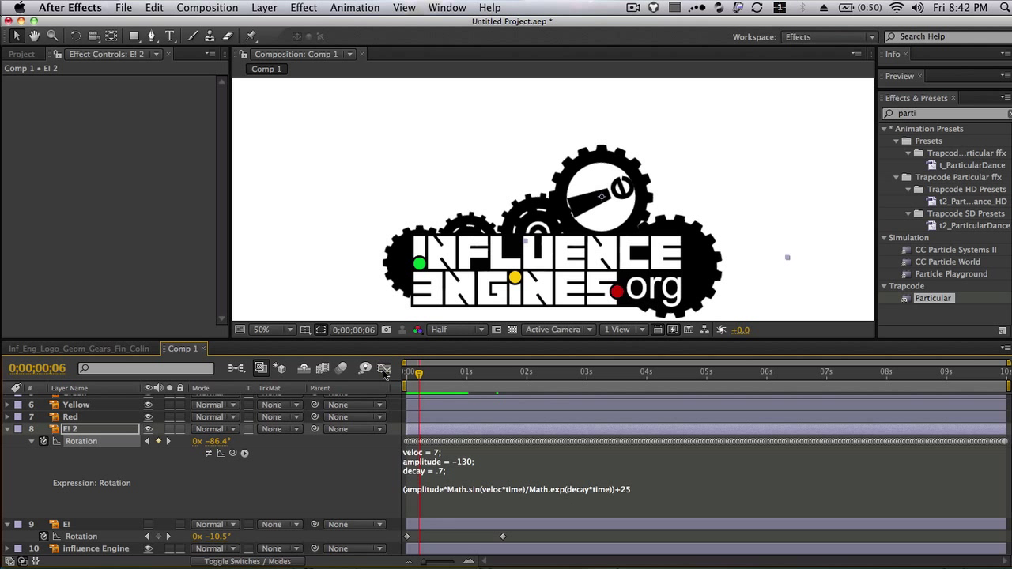
# Step: Delete E! 2's Rotation keyframes before 0;00;00;06 and select all the remaining ones
pyautogui.press('=')
pyautogui.press('=')
pyautogui.press('=')
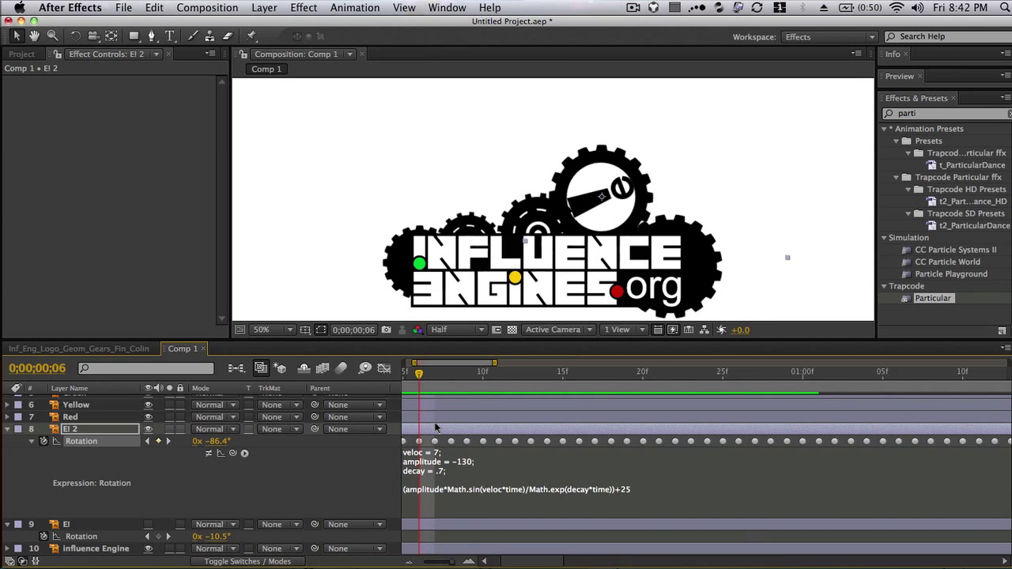
pyautogui.hscroll(-3, 435, 428)
pyautogui.click(489, 445)
pyautogui.press('Delete')
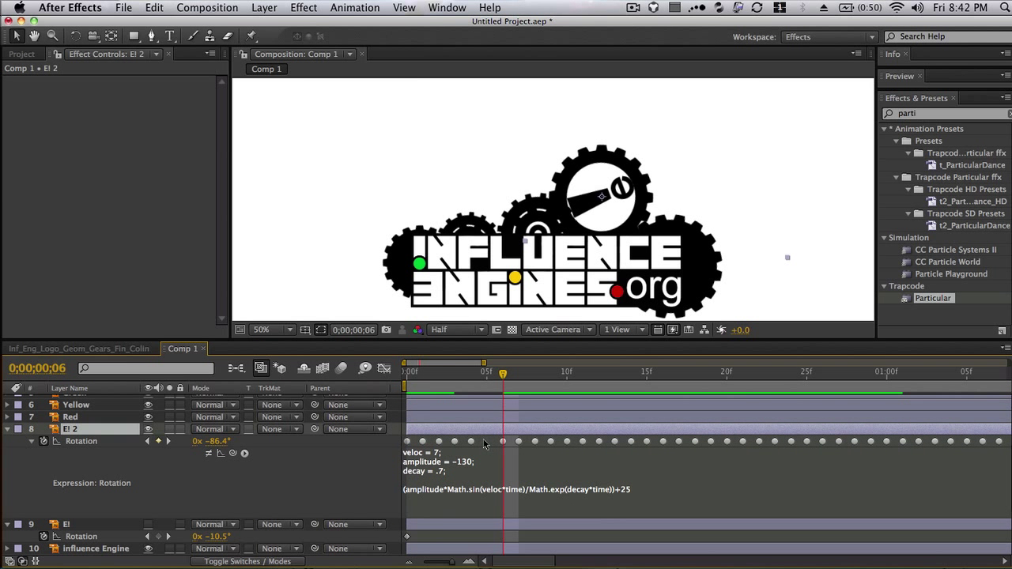
pyautogui.press('-')
pyautogui.press('-')
pyautogui.press('-')
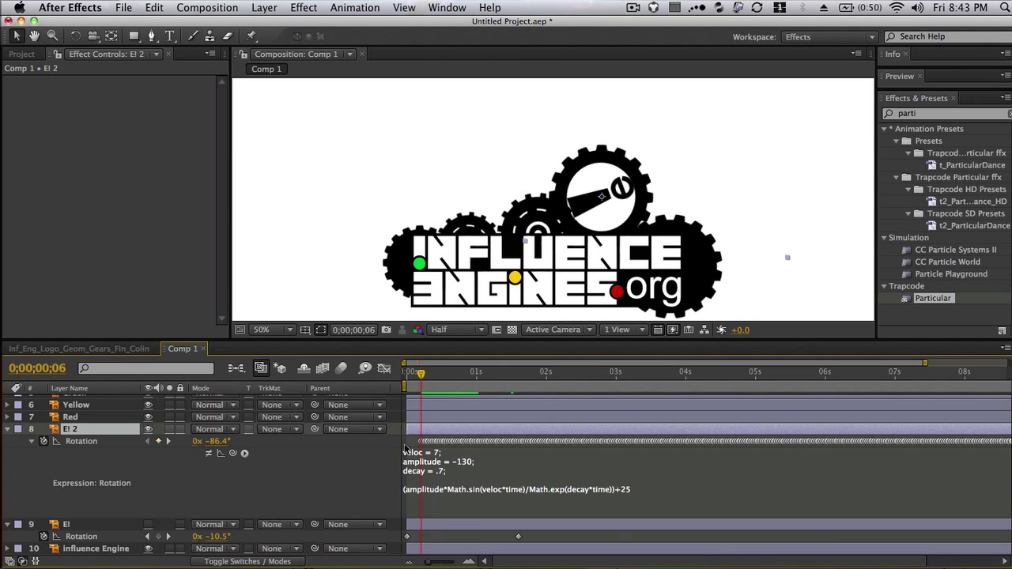
pyautogui.press('-')
pyautogui.moveTo(411, 444); pyautogui.dragTo(1009, 448)
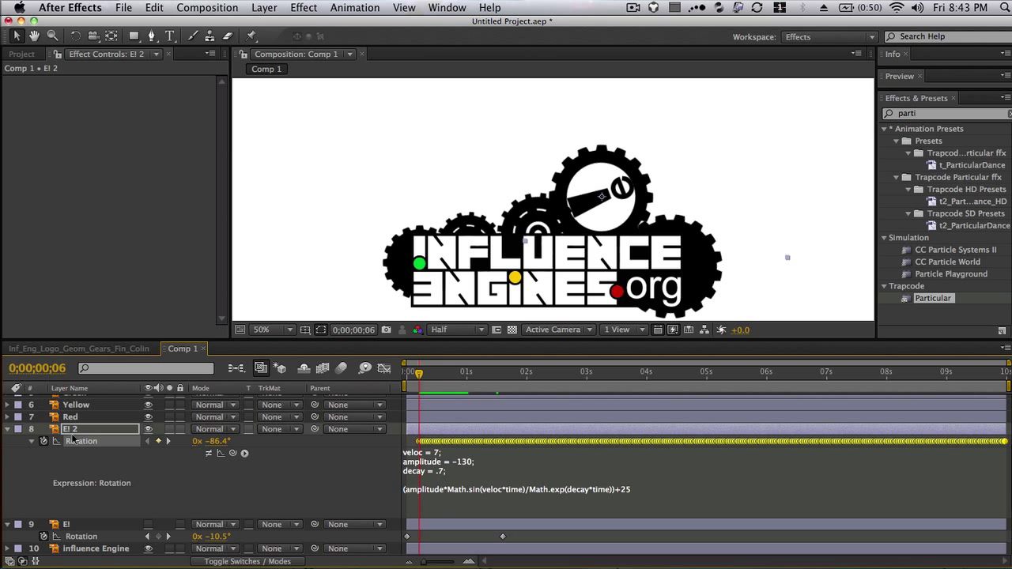
# Step: Collapse and hide the E! 2 layer, show the keyframed E! layer instead, and go to its second Rotation keyframe at 0;00;01;18
pyautogui.click(7, 429)
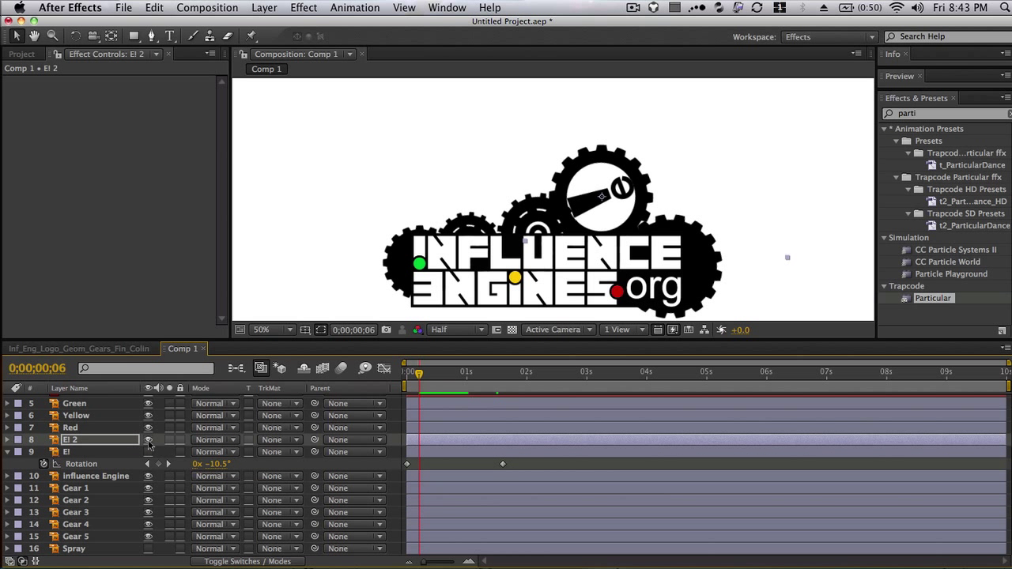
pyautogui.click(148, 451)
pyautogui.click(148, 452)
pyautogui.moveTo(532, 378); pyautogui.dragTo(525, 380)
pyautogui.click(503, 380)
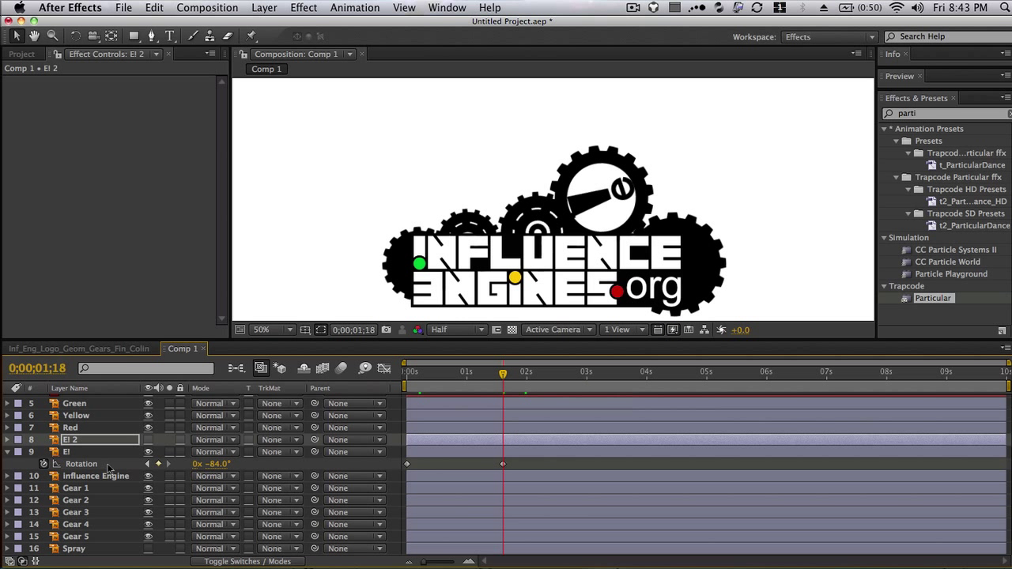
# Step: Collapse the E! layer, make the four particle layers visible, and preview the full logo animation from the first frame
pyautogui.click(107, 467)
pyautogui.moveTo(487, 366); pyautogui.dragTo(406, 389)
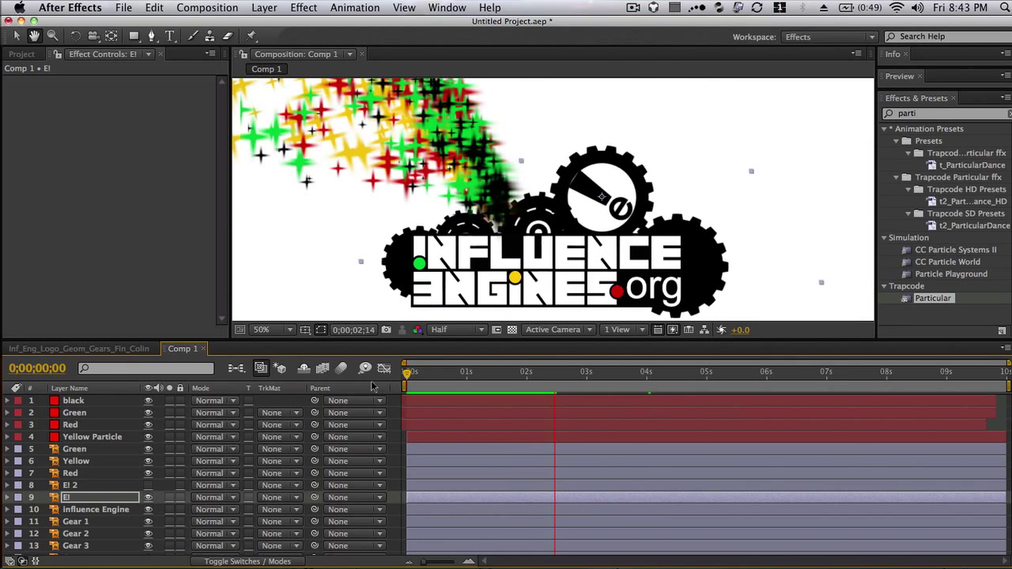
pyautogui.press('space')
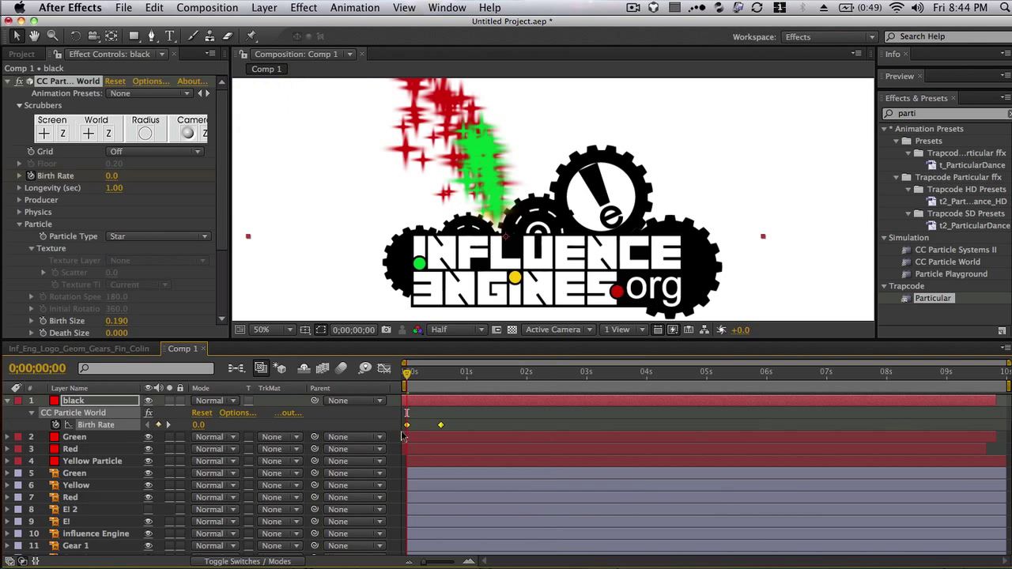
# Step: Paste the black layer's Birth Rate keyframes onto the Green, Red and Yellow Particle layers at the first frame
pyautogui.click(407, 439)
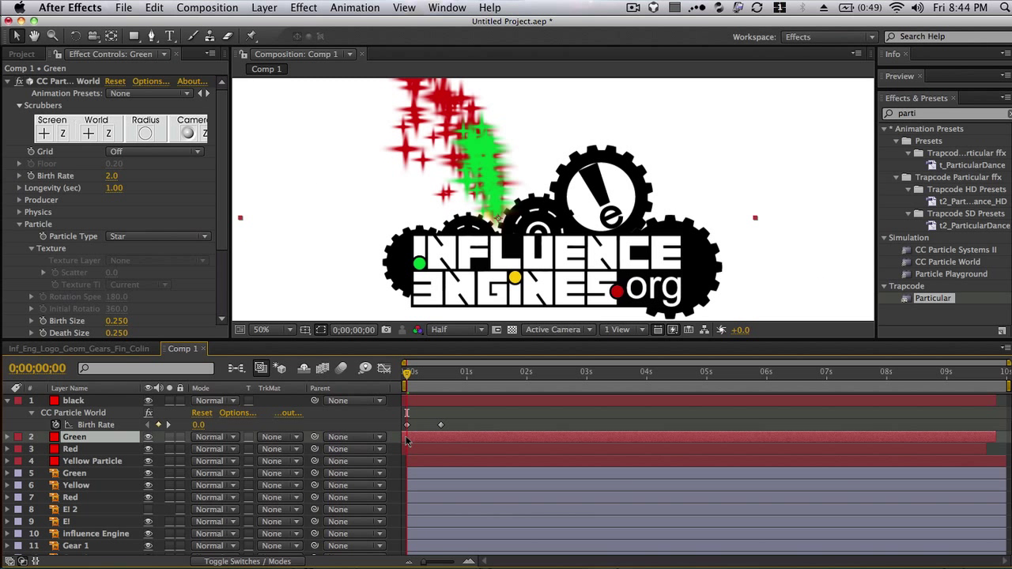
pyautogui.click(408, 449)
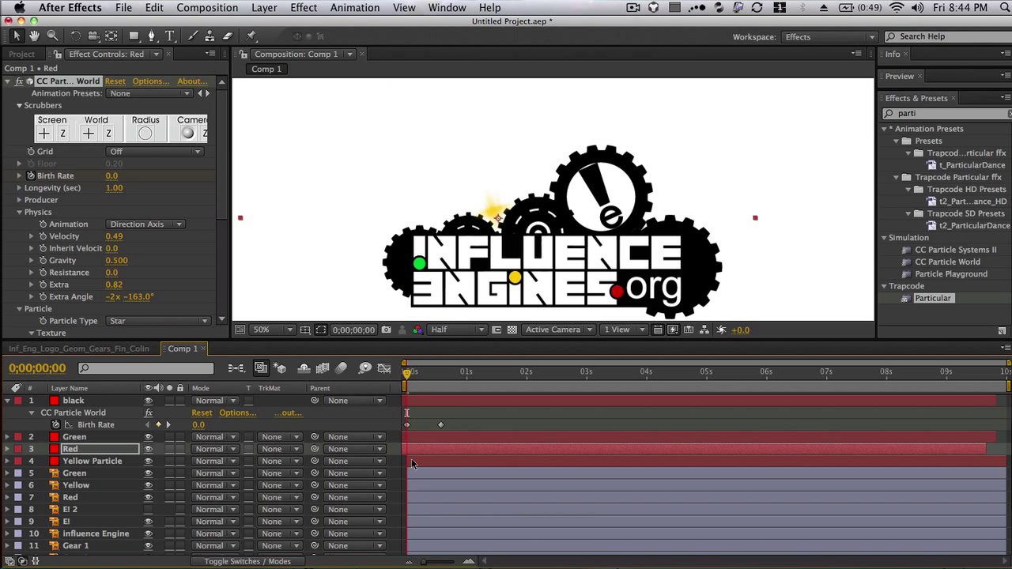
pyautogui.click(412, 461)
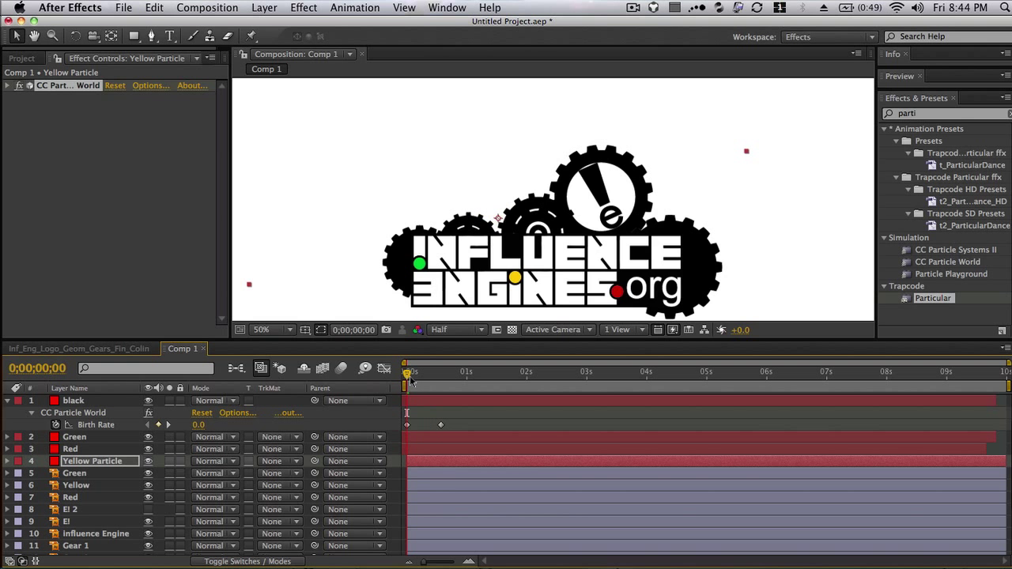